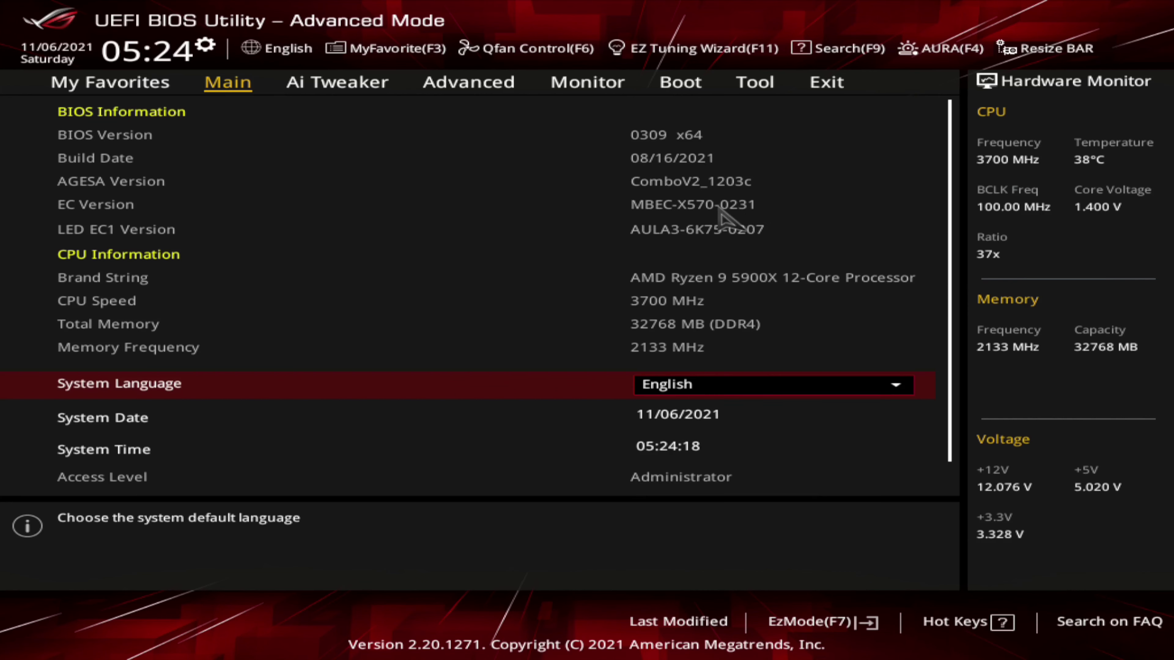
- Review the Security settings for the administrator and user passwords, and return to the main system information
scroll(687, 310, down, 4)
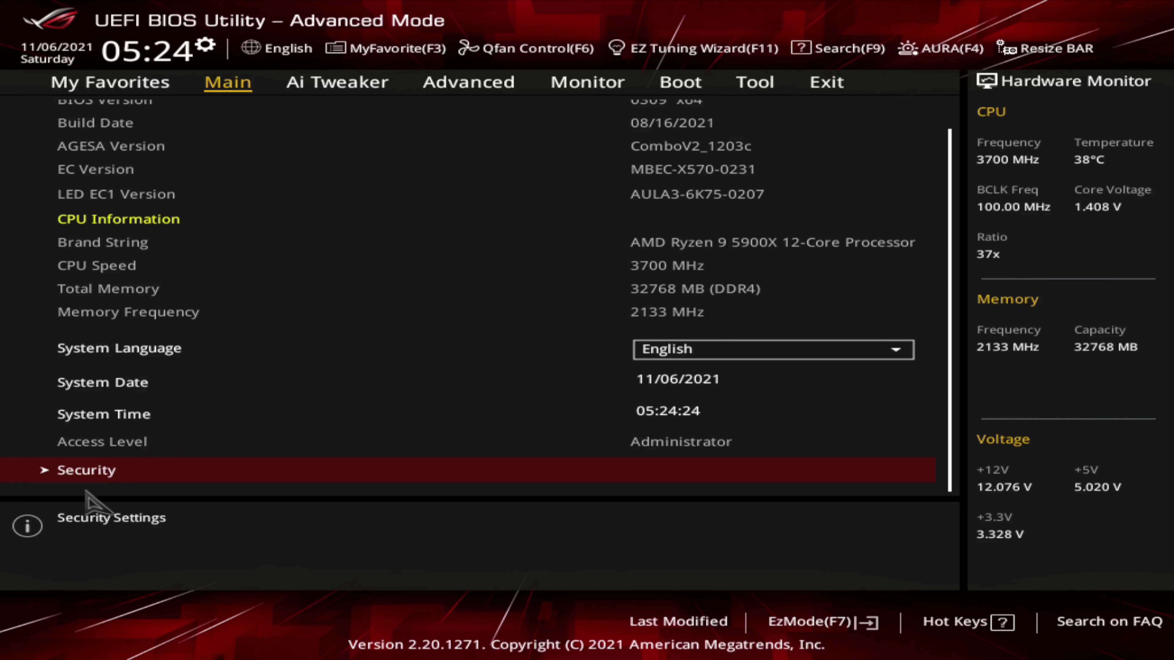
click(114, 483)
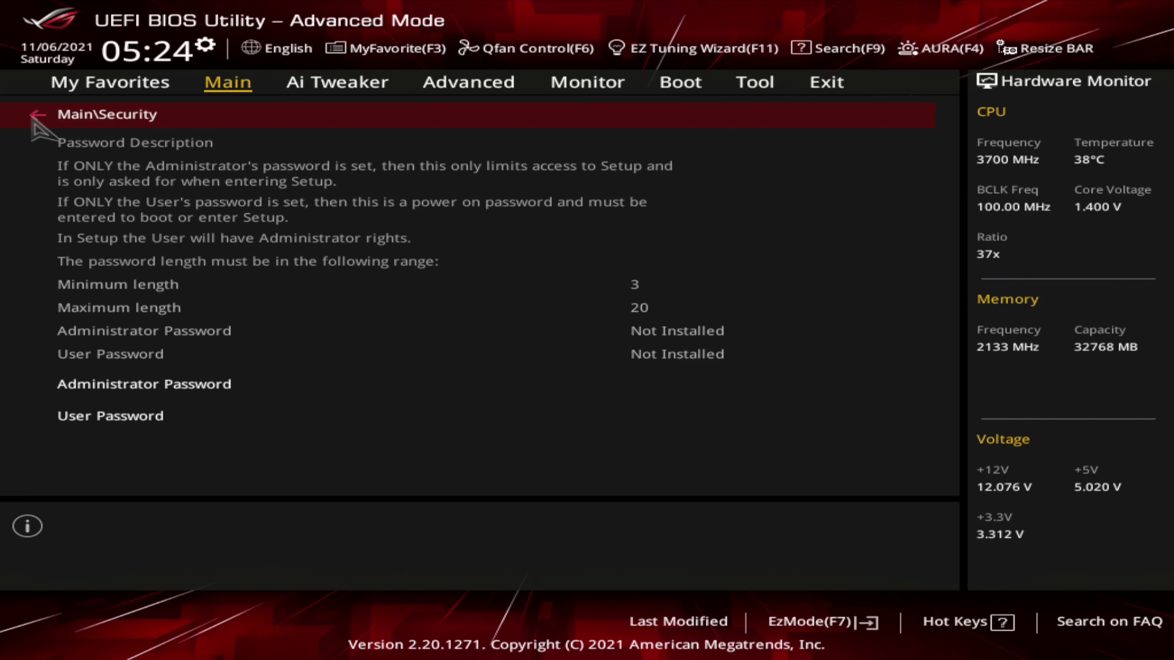
click(80, 116)
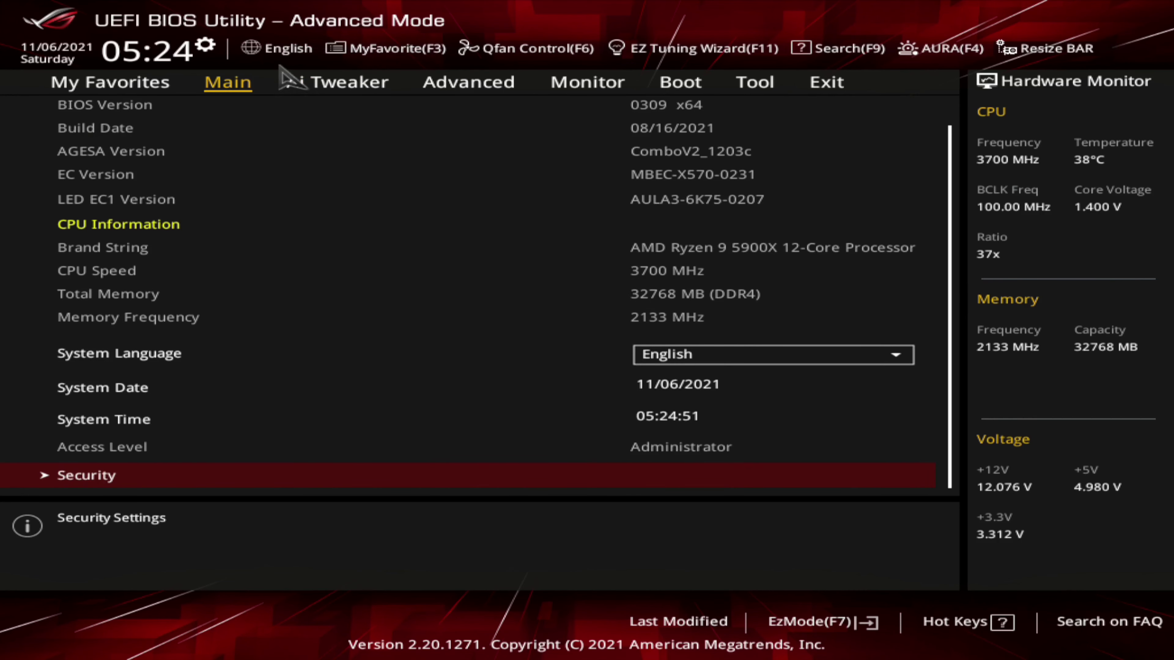
- Examine the favorites and shortcut setup and the Q-Fan Control curve for the CPU fan, closing each without changes
click(444, 55)
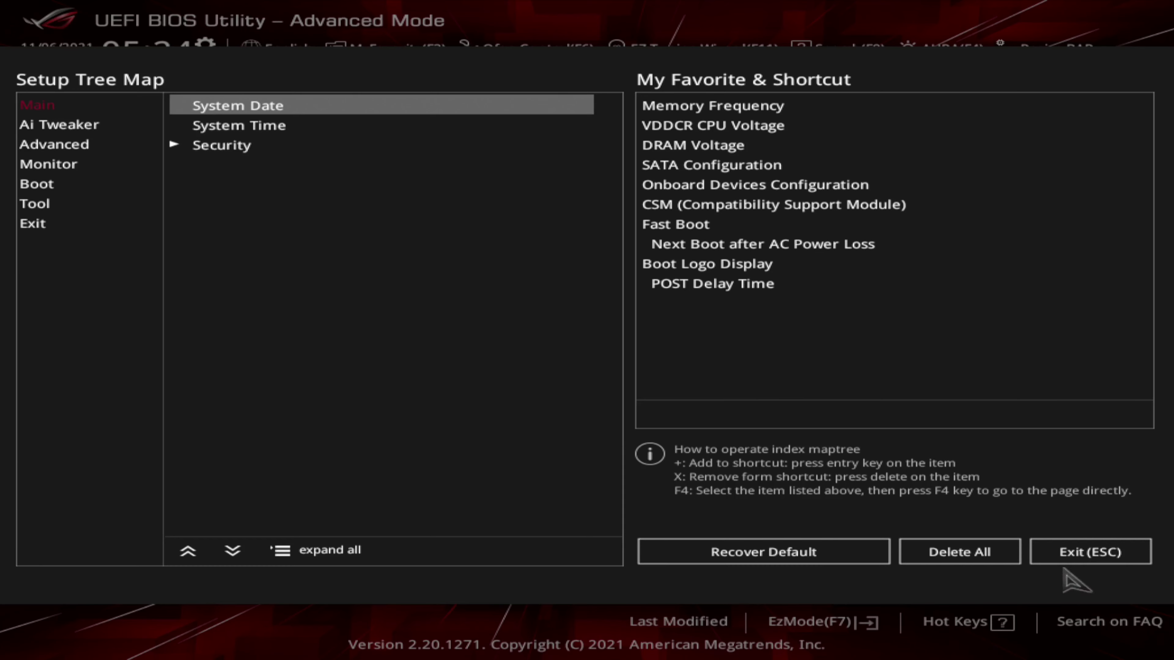
click(1133, 565)
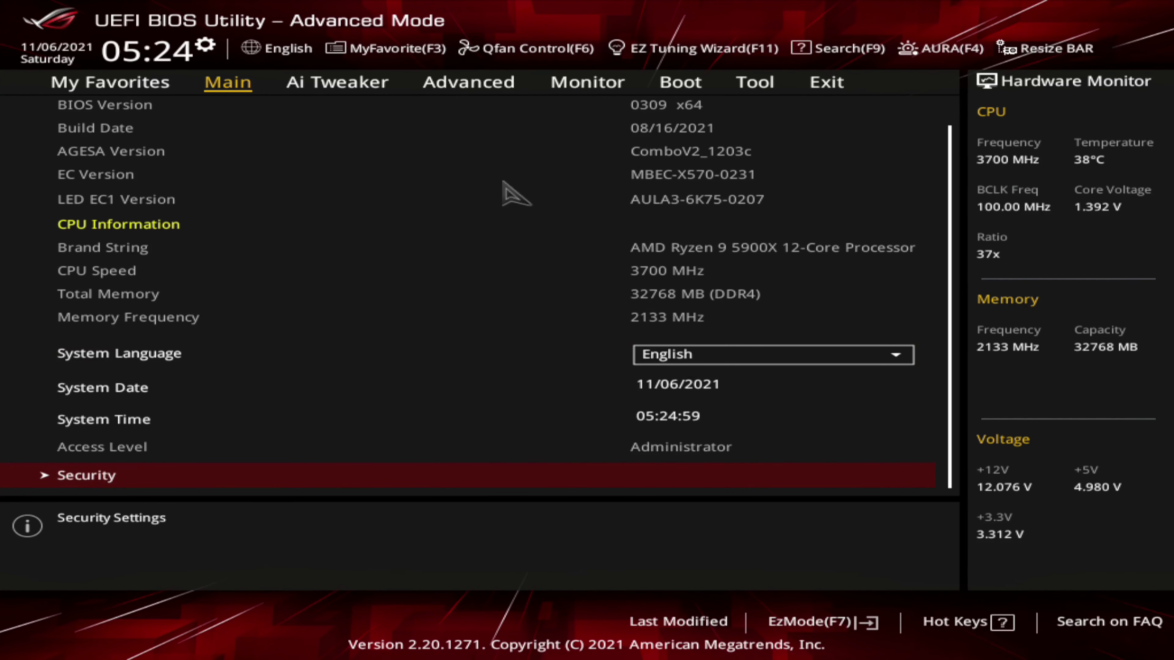
click(520, 50)
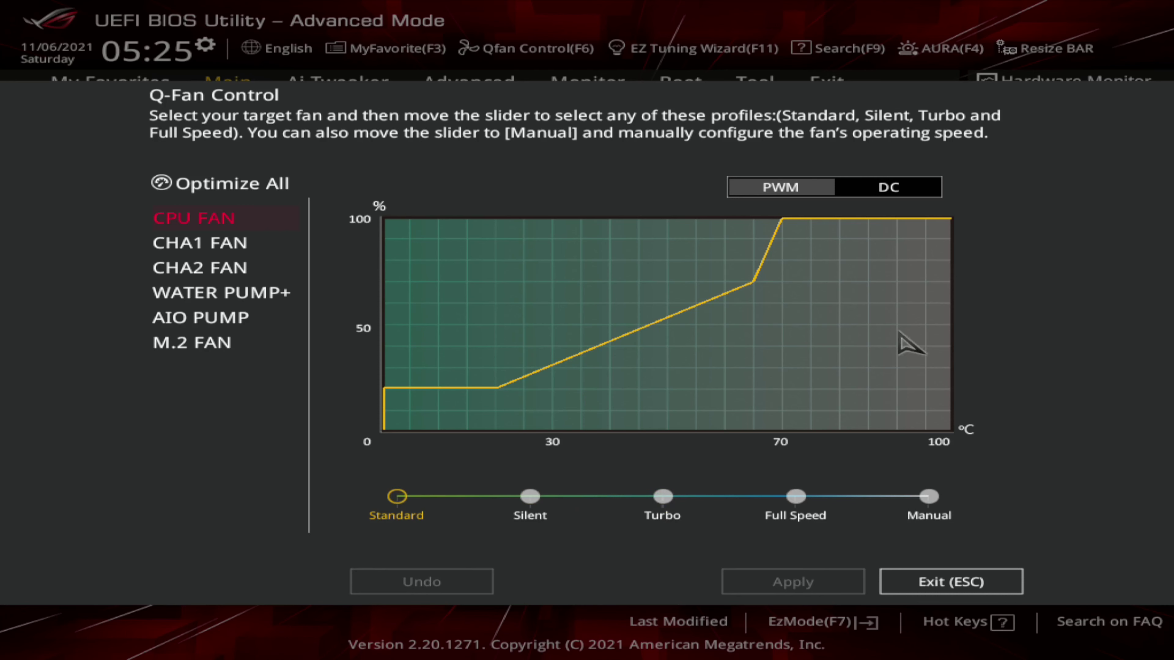
key(Escape)
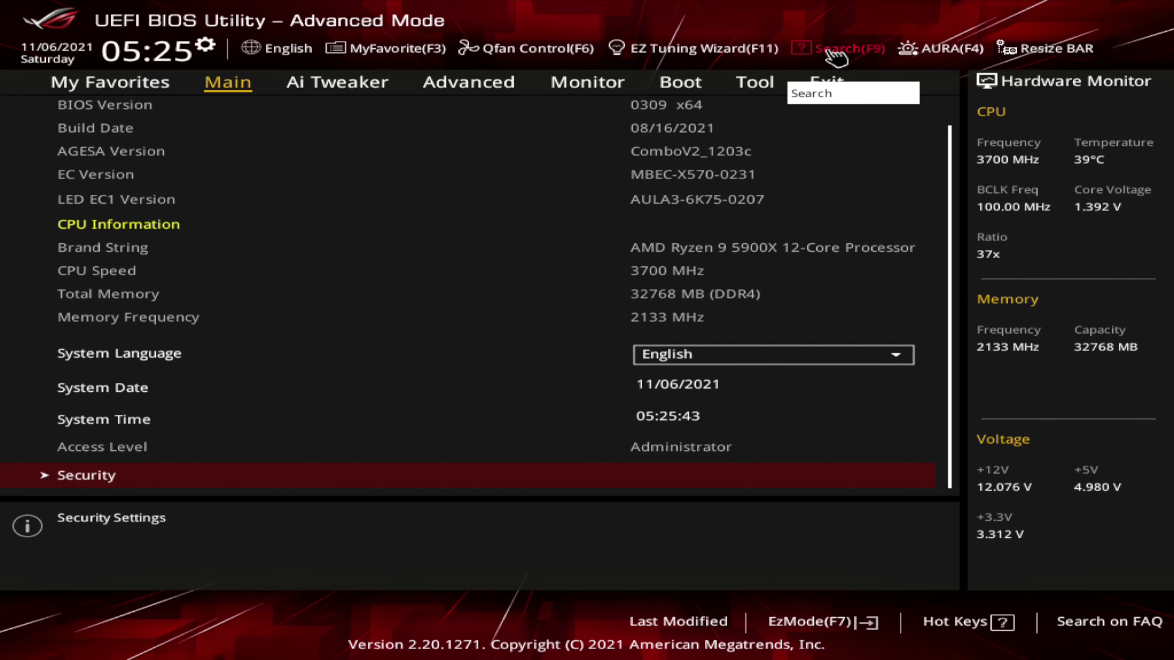
- View the available AURA lighting modes and Resize BAR options without changing either
click(945, 51)
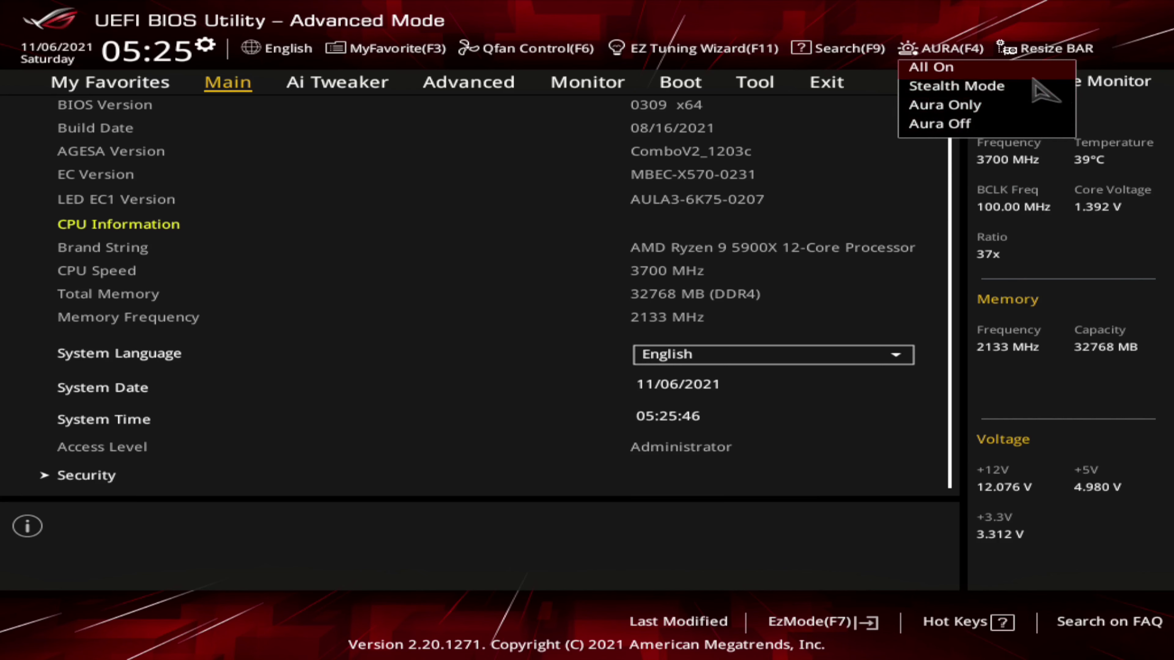
click(1079, 48)
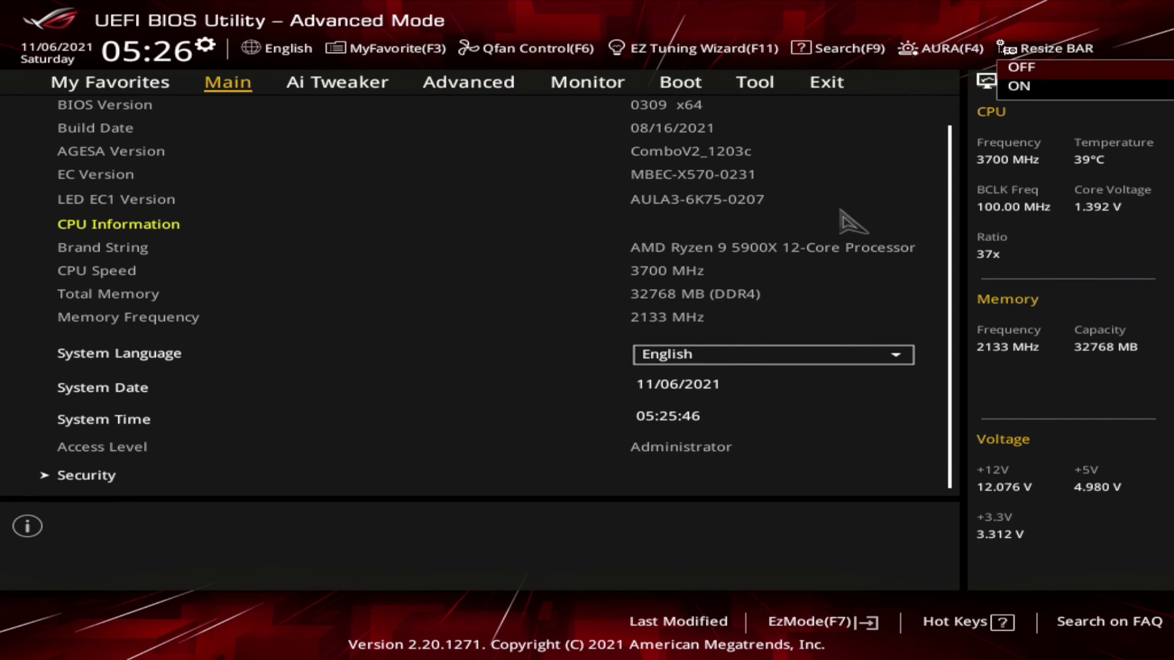
click(130, 547)
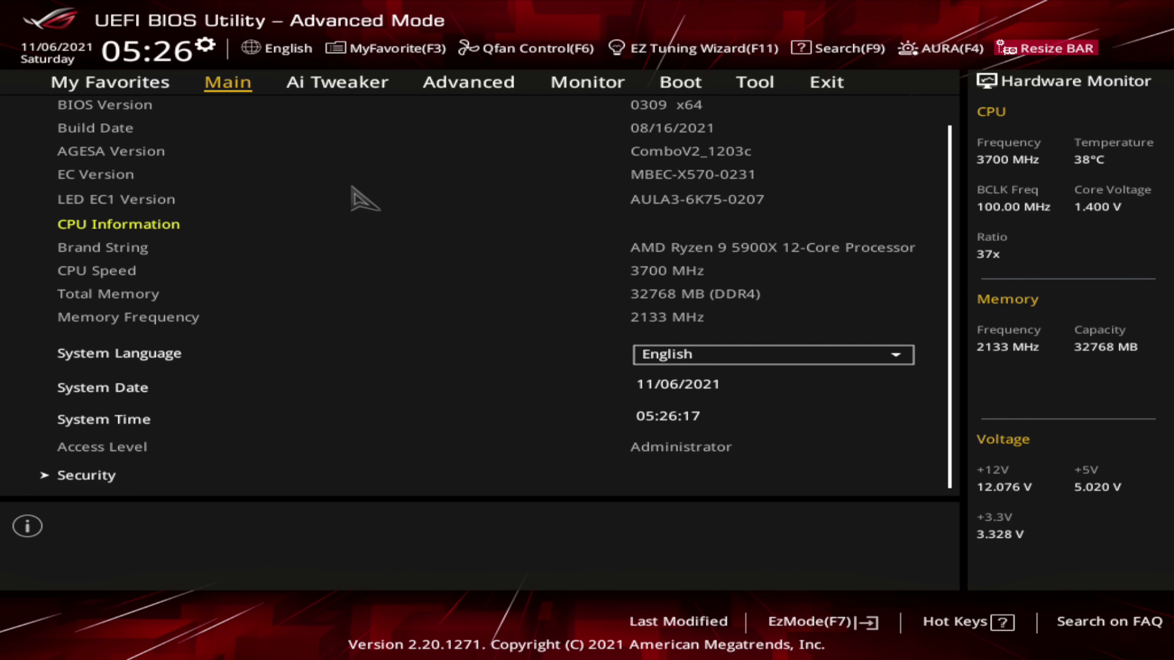
- Set D.O.C.P. to Profile#1 in EZ Mode, and return to Advanced Mode
click(311, 83)
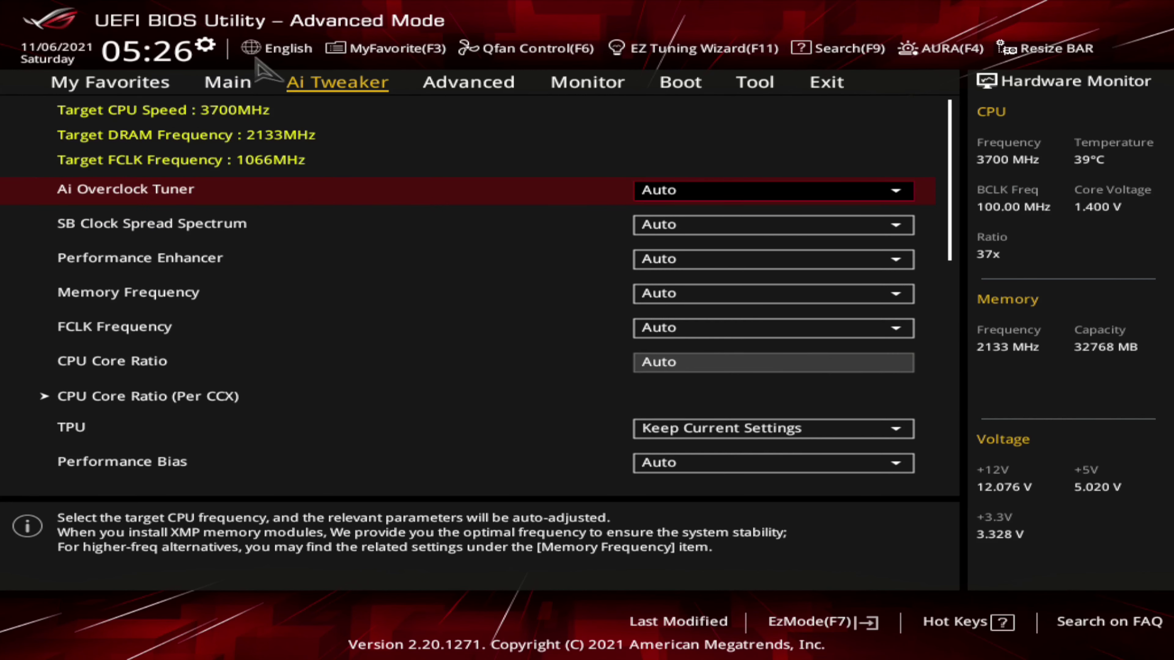
click(252, 85)
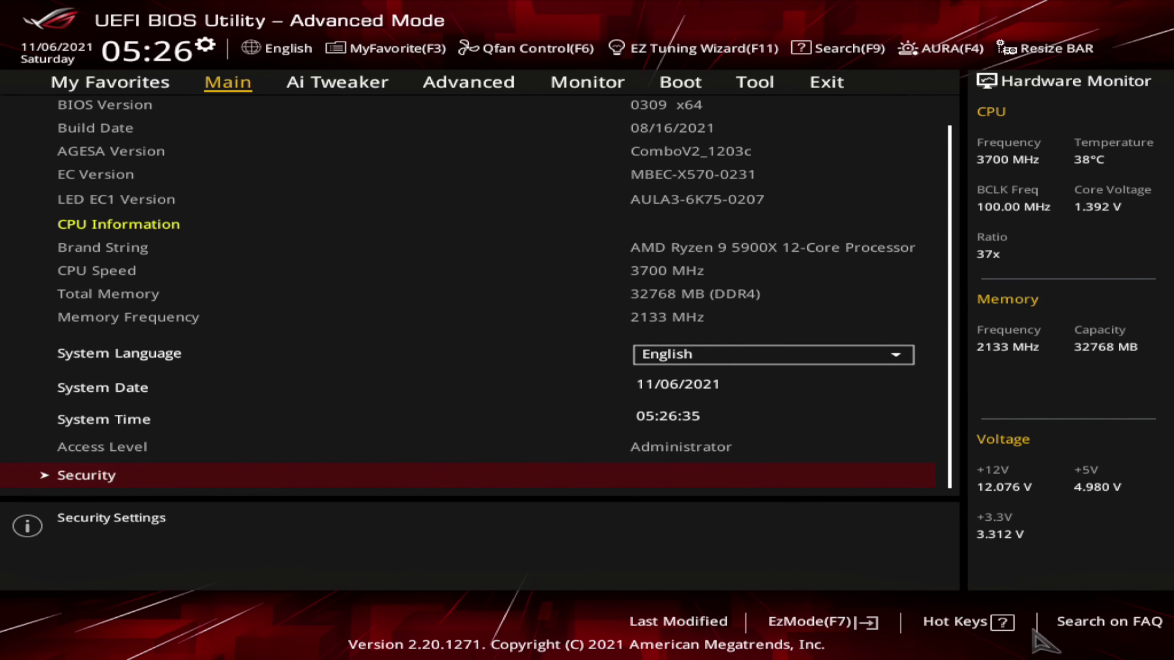
click(785, 621)
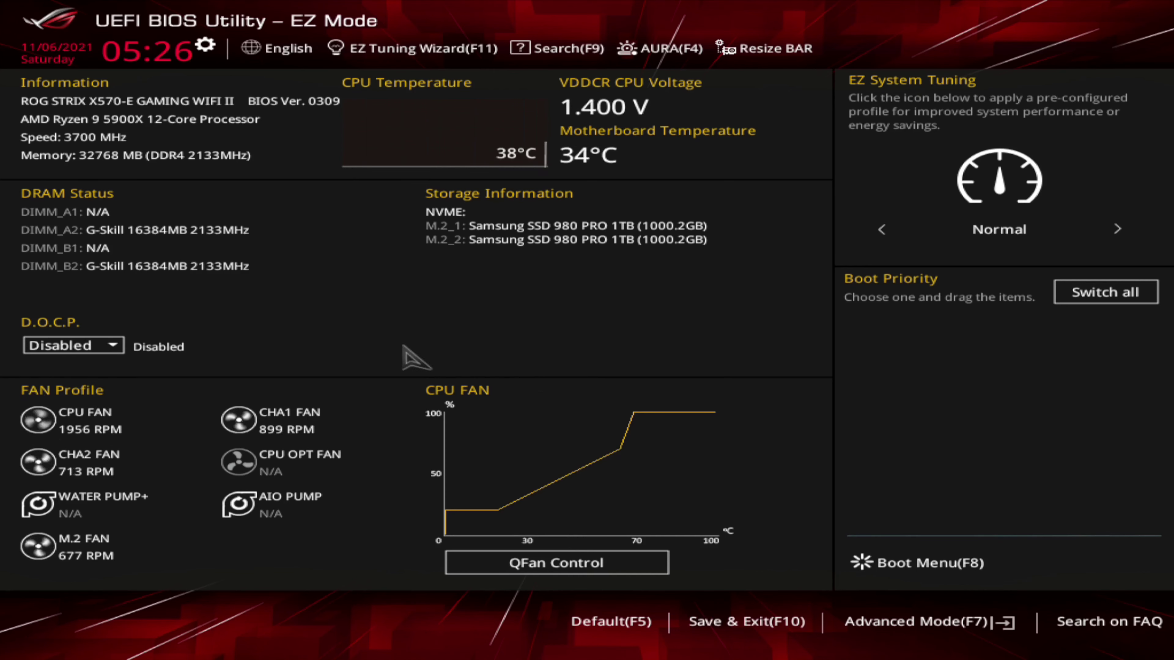
click(106, 343)
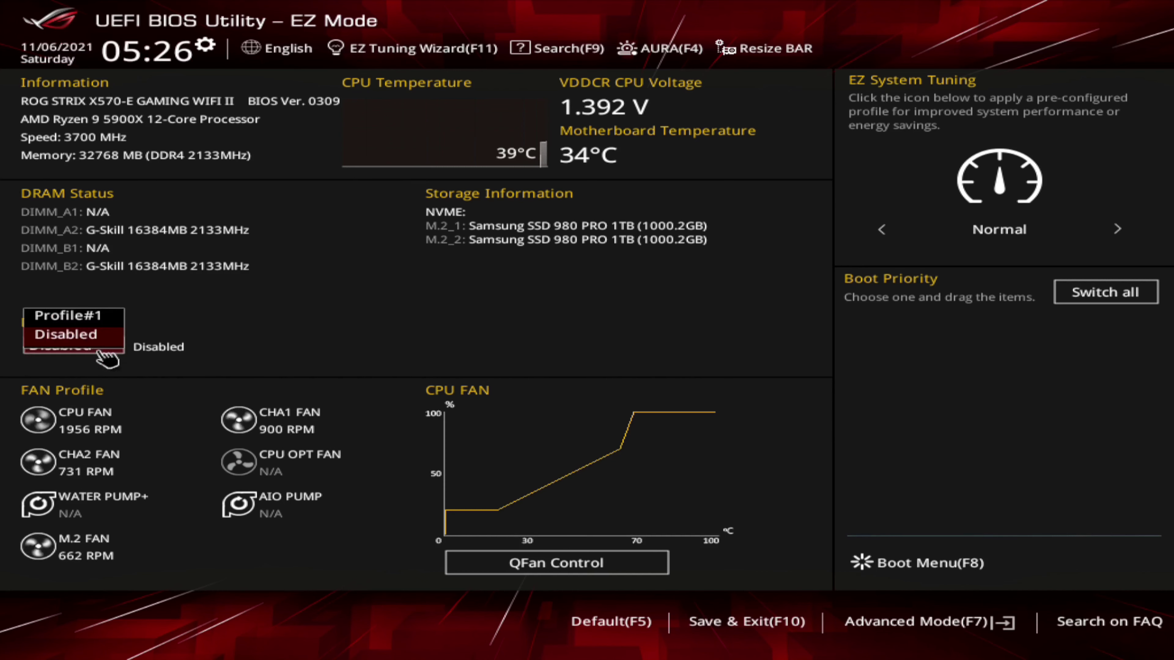
click(87, 321)
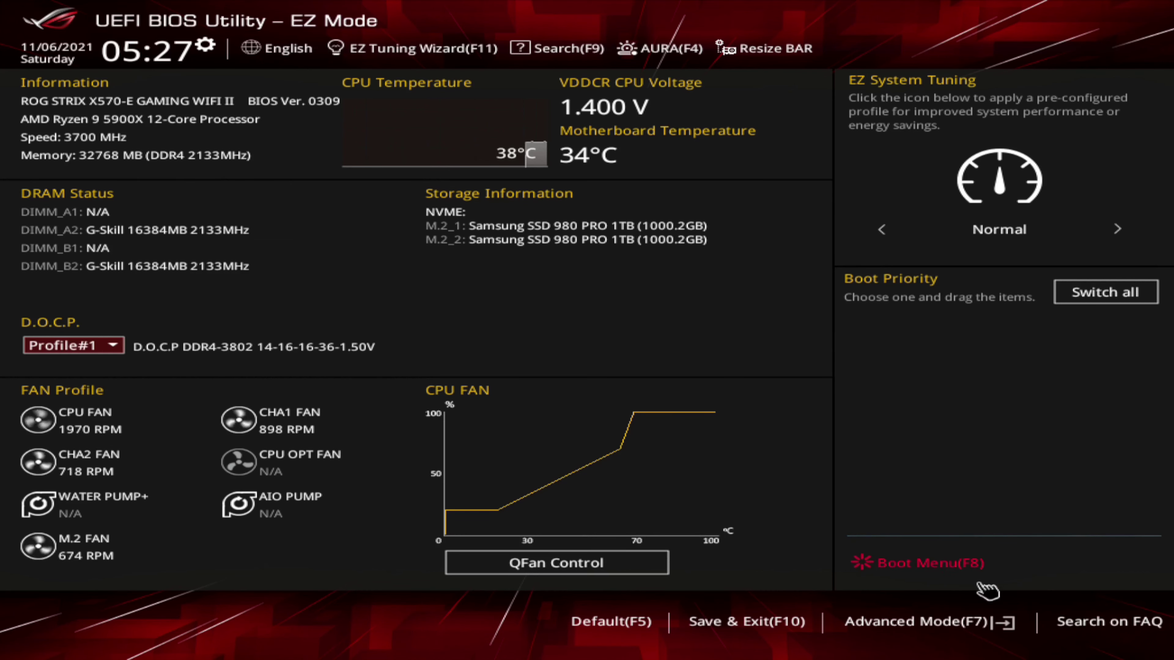
click(947, 622)
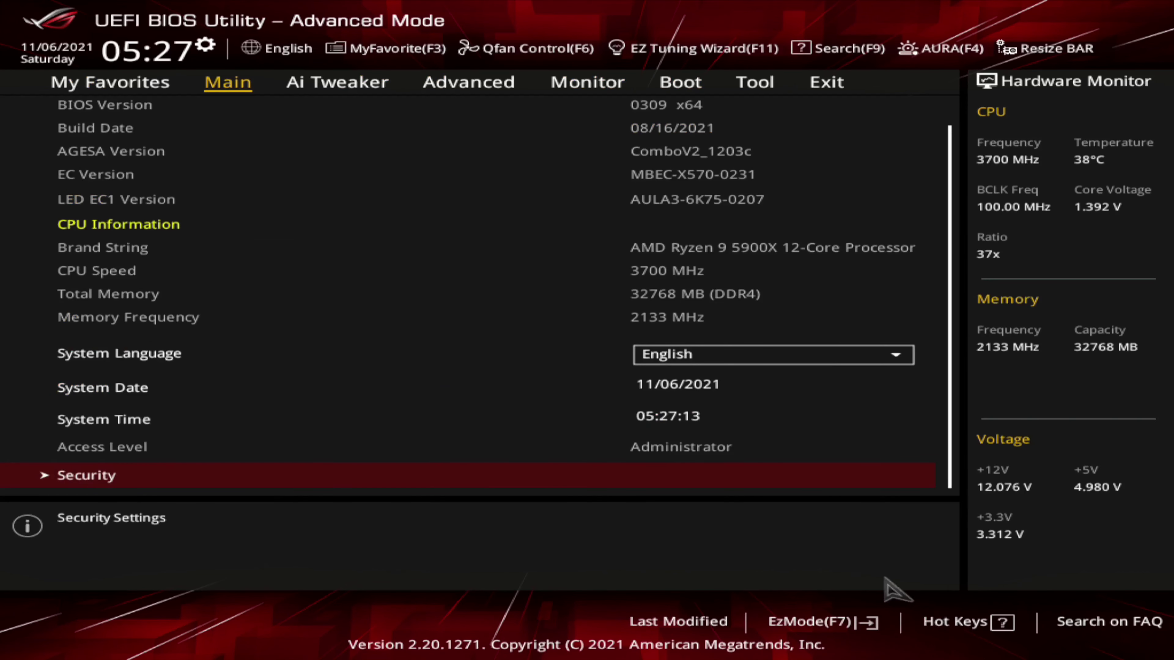
- View the Ai Overclock Tuner choices in Ai Tweaker, keeping the D.O.C.P. selection
click(344, 86)
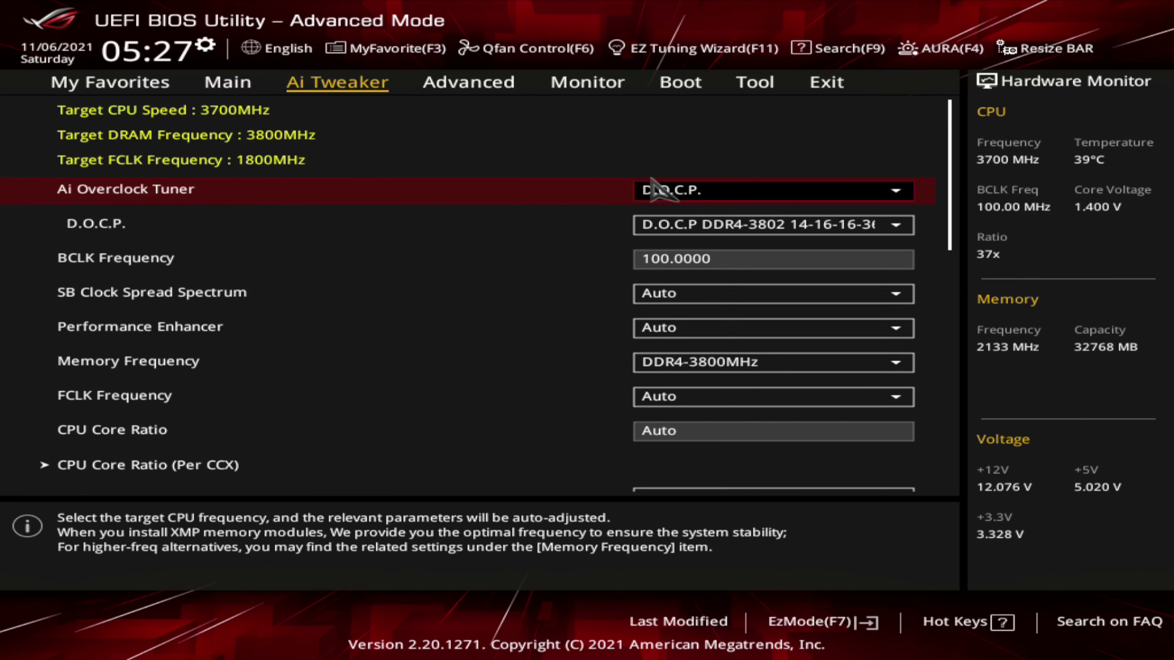
click(759, 192)
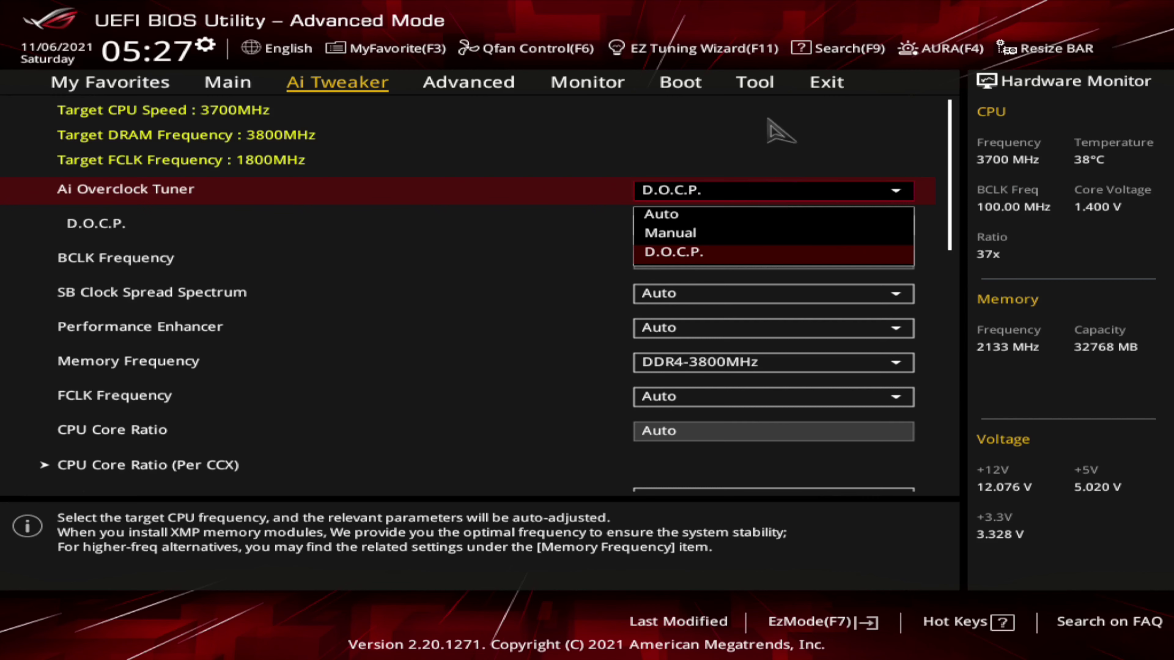
click(767, 119)
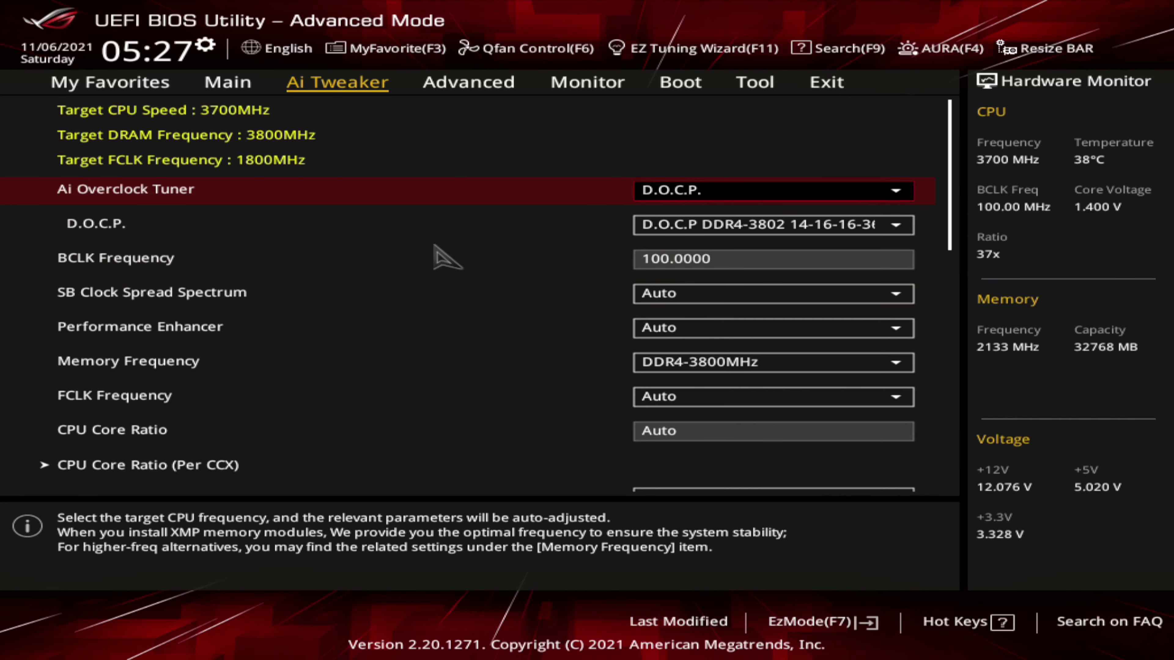
- Look through the Ai Tweaker clock, memory and performance settings, and inspect the Precision Boost Overdrive options
key(Down)
key(Down)
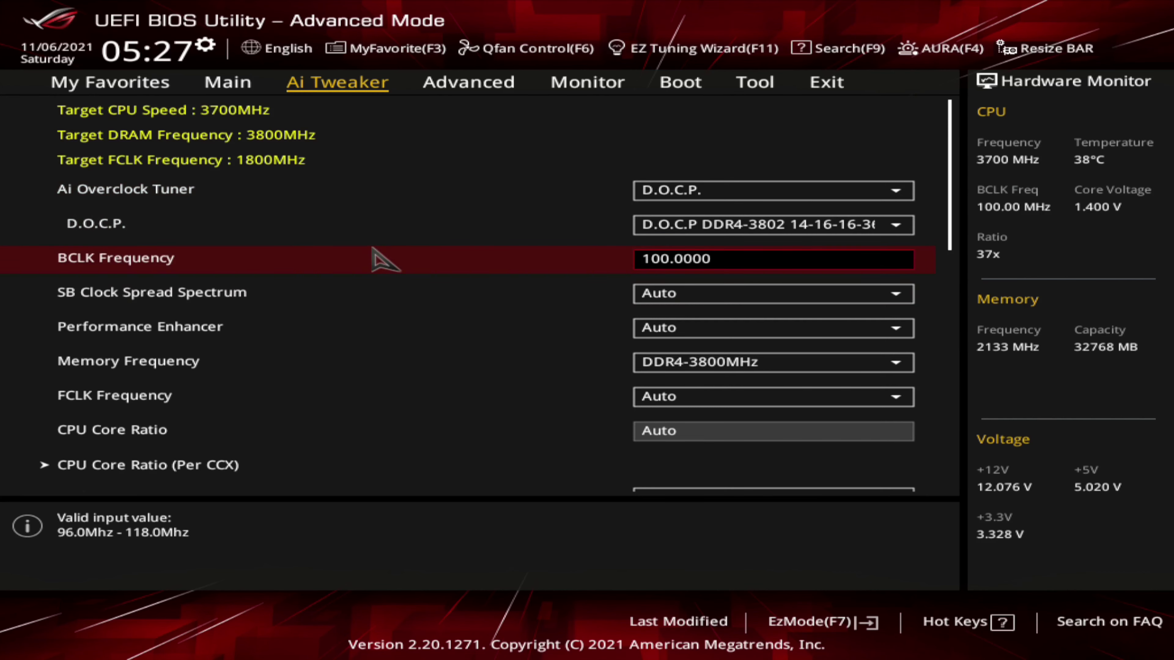
key(Down)
key(Down)
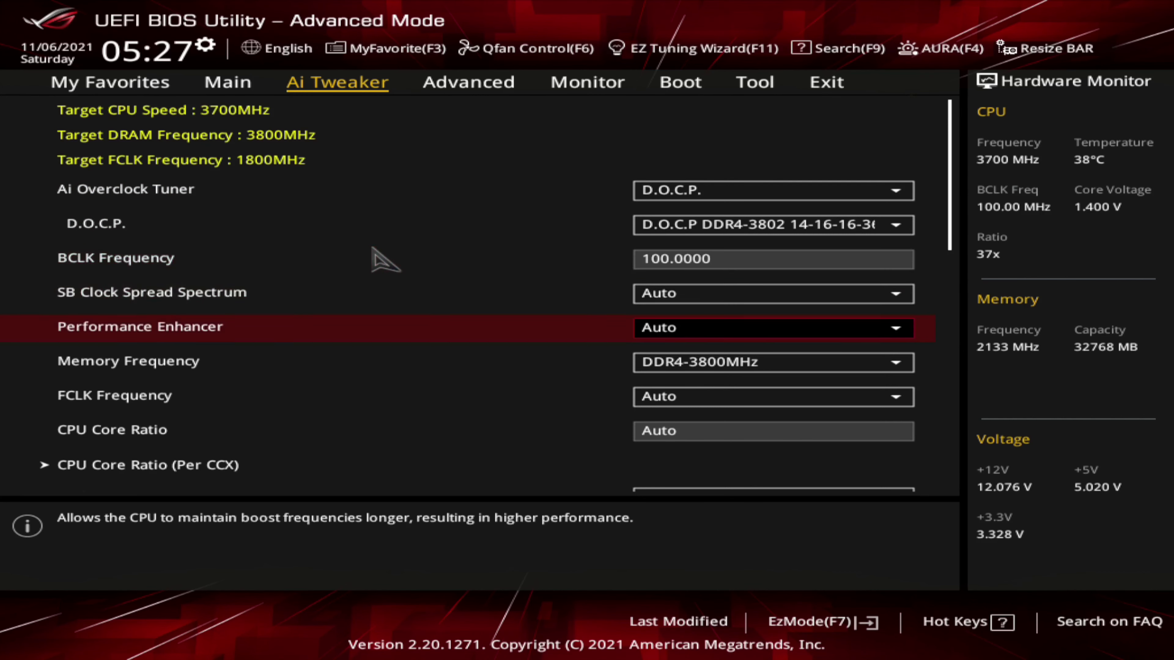
key(Down)
key(Down)
key(Down)
key(Down)
key(Down)
key(Down)
key(Down)
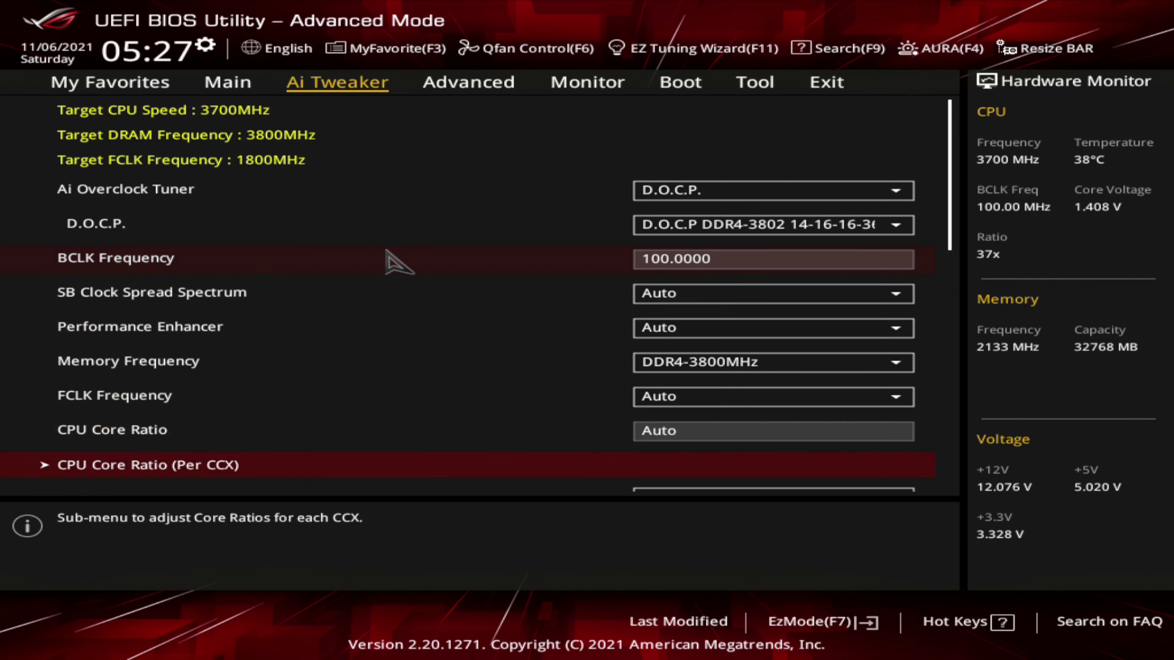
key(Down)
key(Down)
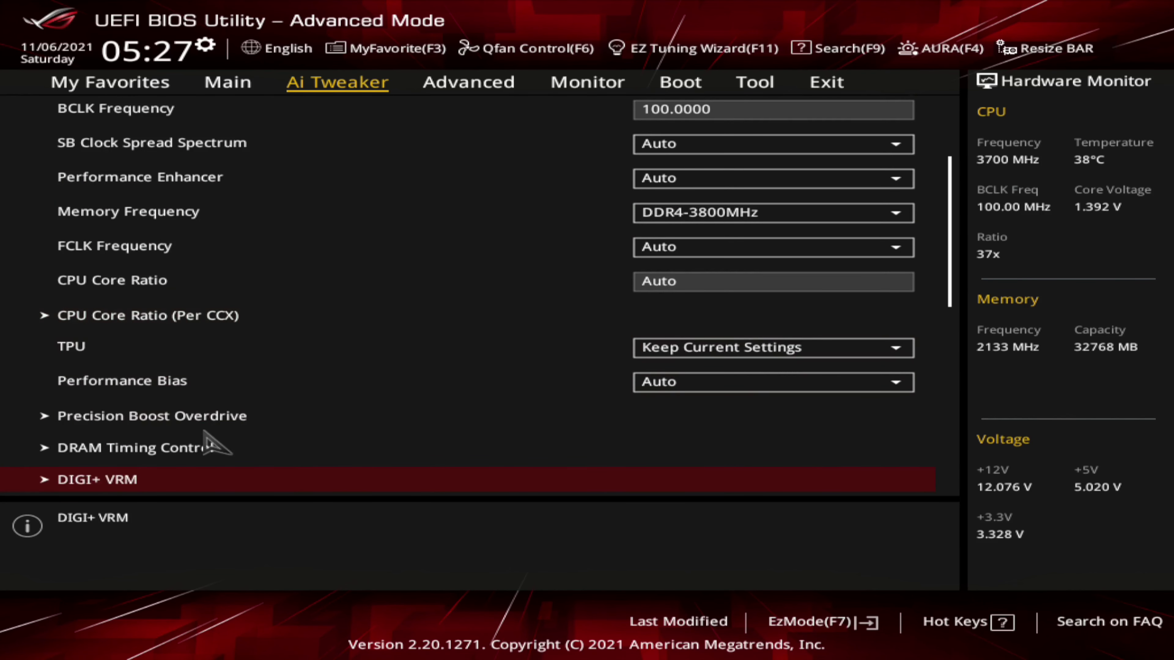
click(210, 428)
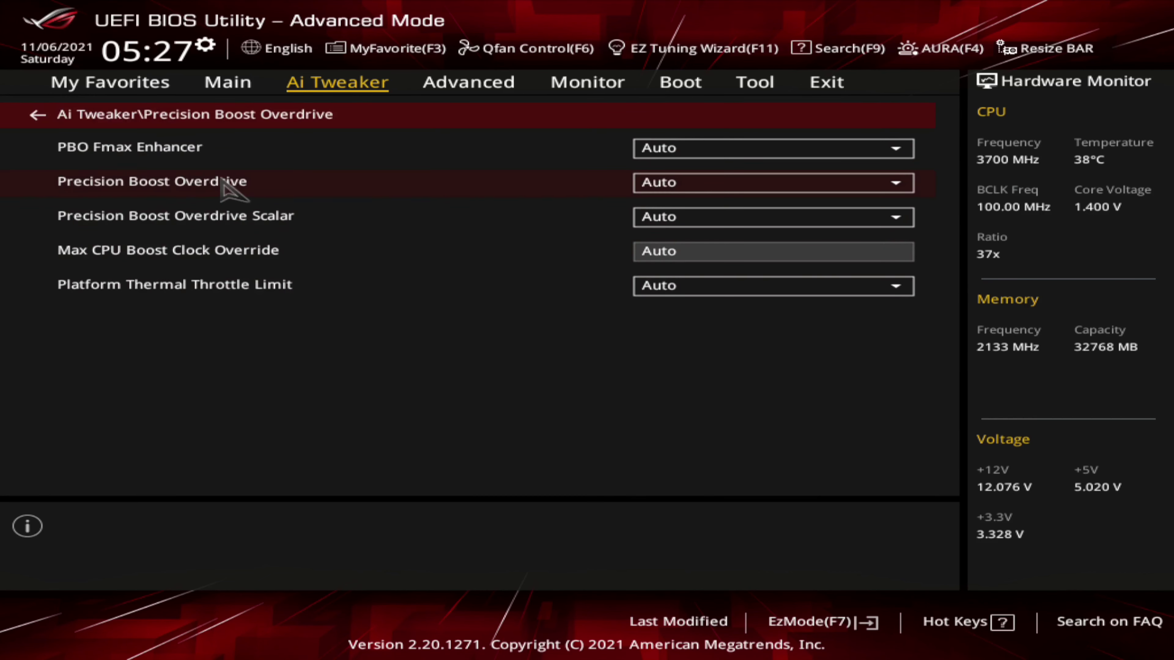
key(Escape)
- Examine the primary and secondary memory timings under DRAM Timing Control, and return to Ai Tweaker
key(Down)
key(Down)
key(Down)
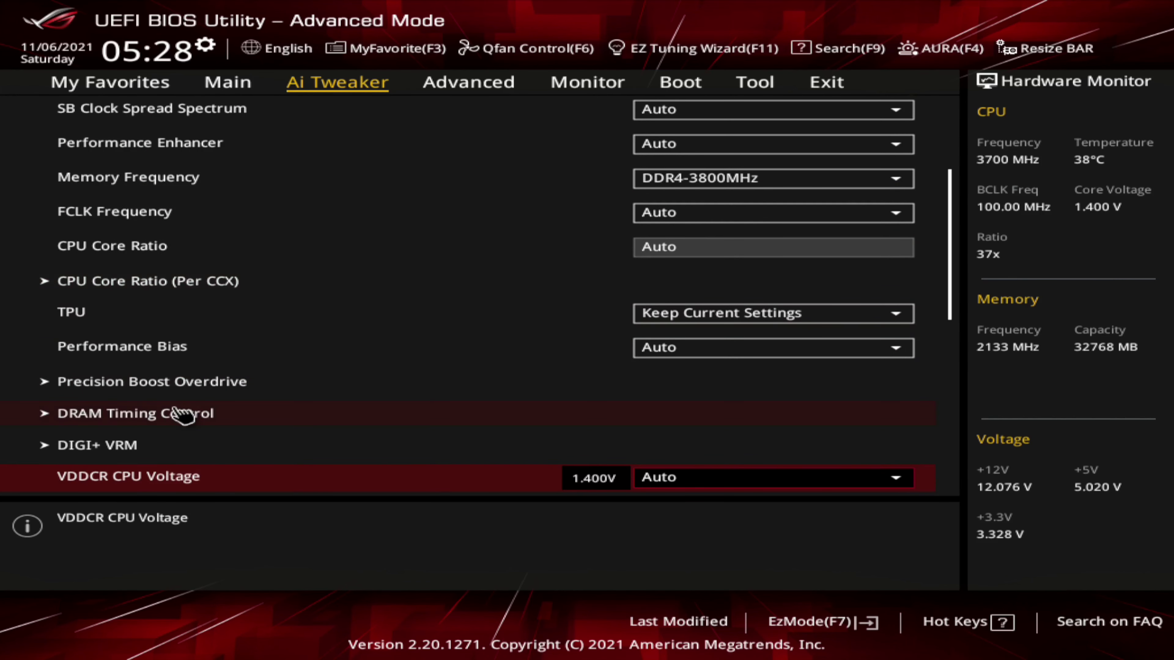
click(181, 413)
key(Down)
key(Down)
key(Down)
key(Down)
key(Down)
key(Down)
key(Down)
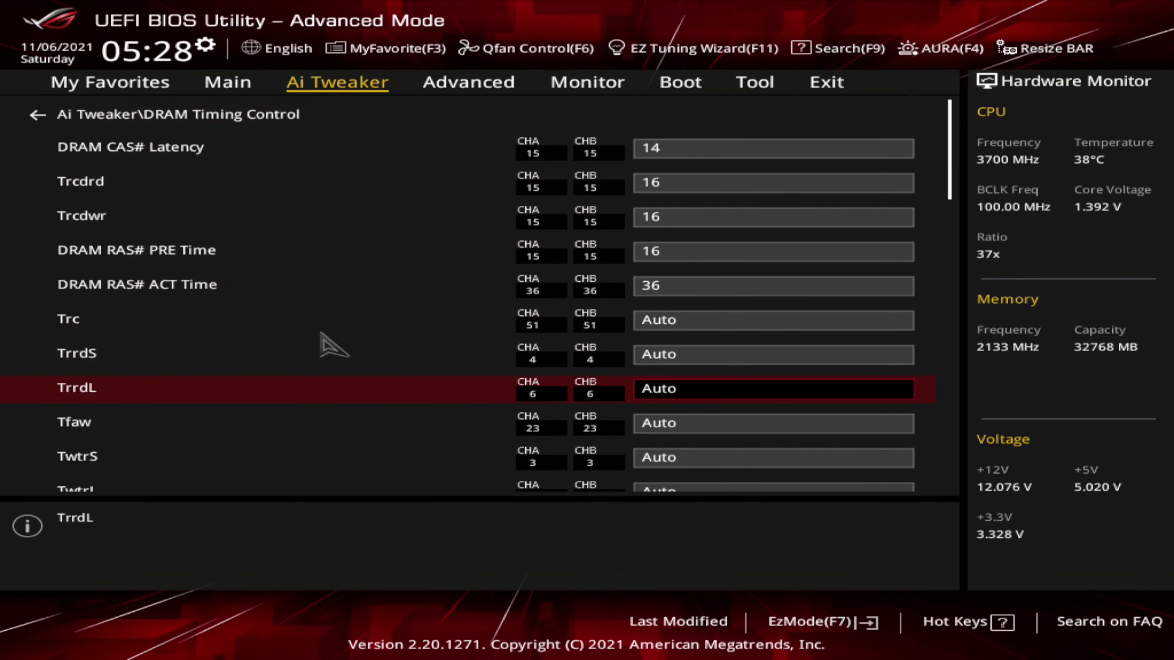
key(Escape)
- Examine all DIGI+ VRM power settings for the CPU and SOC, from Voltage Monitor to VDDCR SOC Power Phase Control
key(Down)
key(Down)
key(Down)
key(Down)
key(Down)
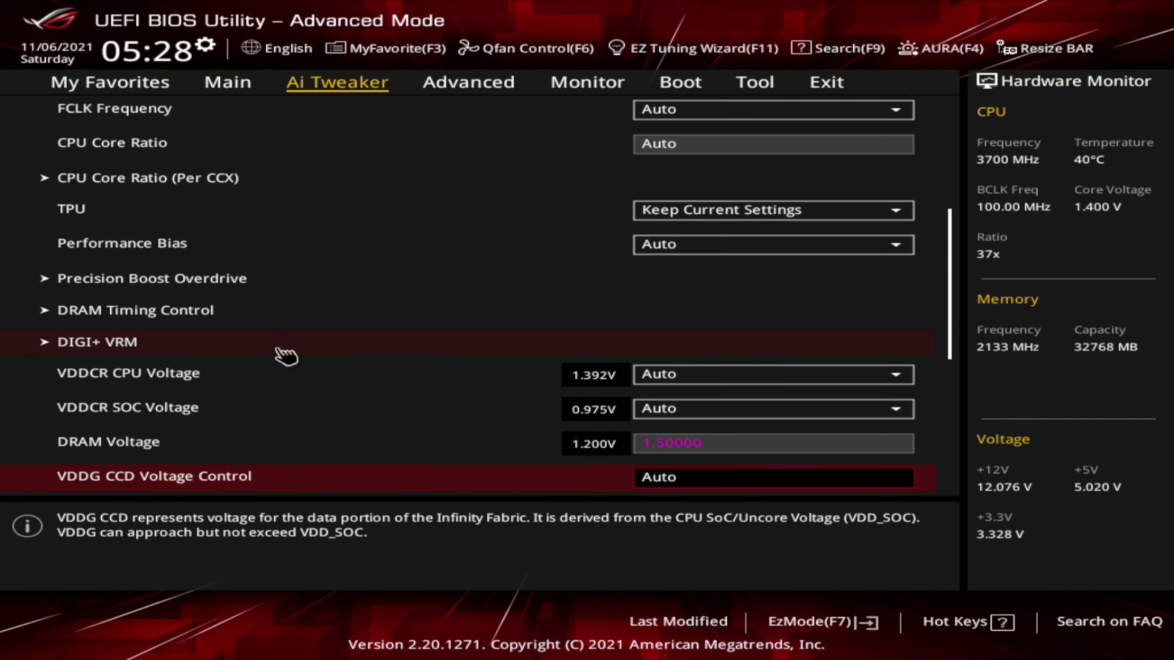
click(121, 350)
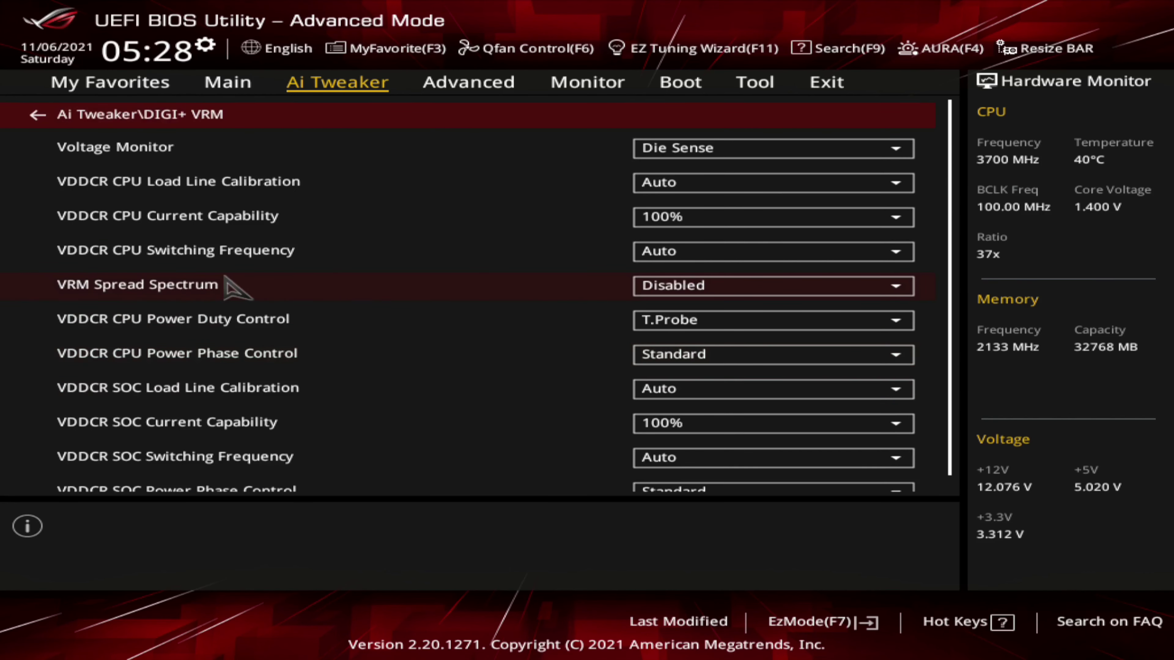
key(Down)
key(Down)
key(Down)
key(Down)
key(Down)
key(Down)
key(Down)
key(Down)
key(Down)
key(Down)
key(Down)
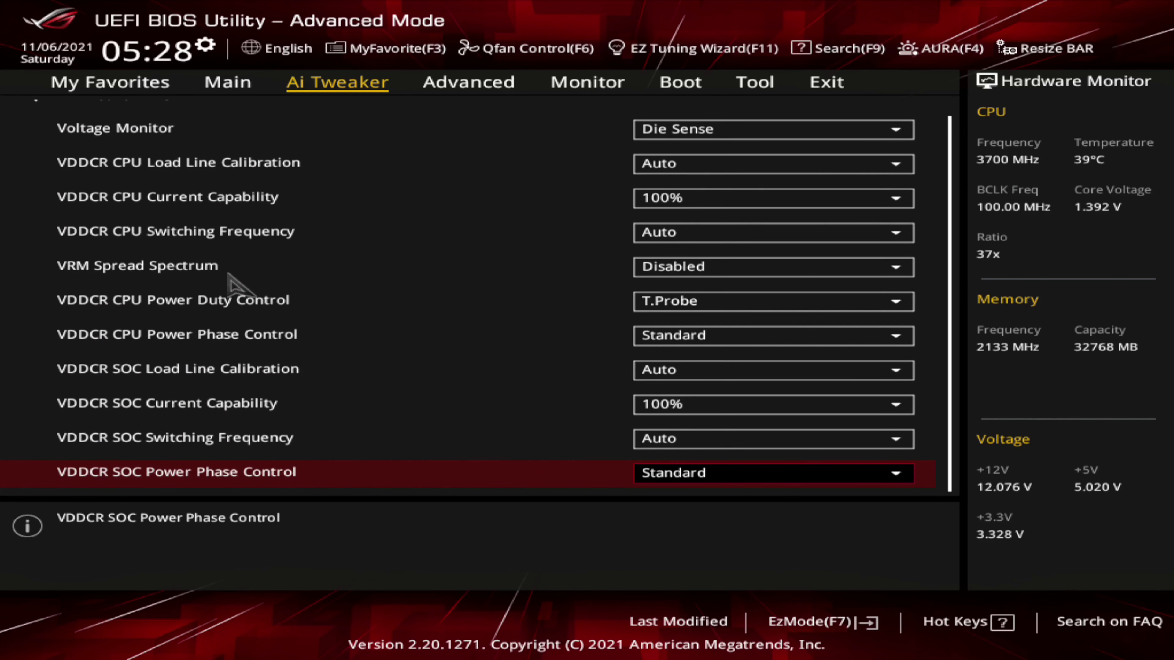
key(Up)
key(Up)
key(Up)
key(Up)
key(Up)
key(Up)
key(Up)
key(Up)
key(Up)
key(Up)
key(Up)
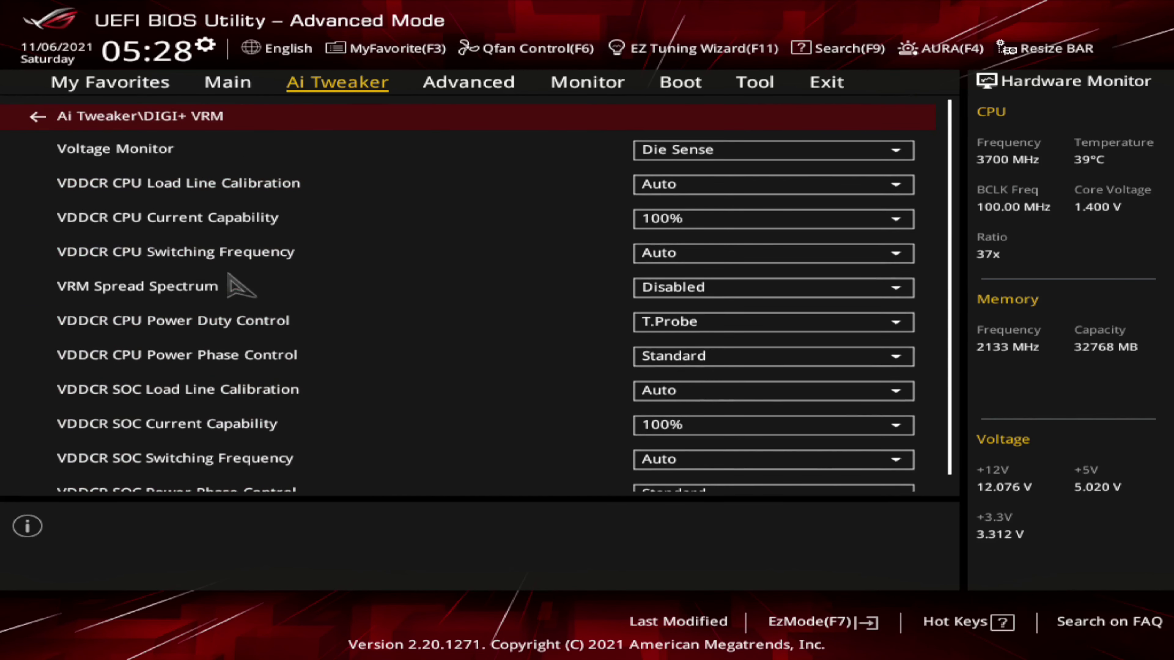
key(Escape)
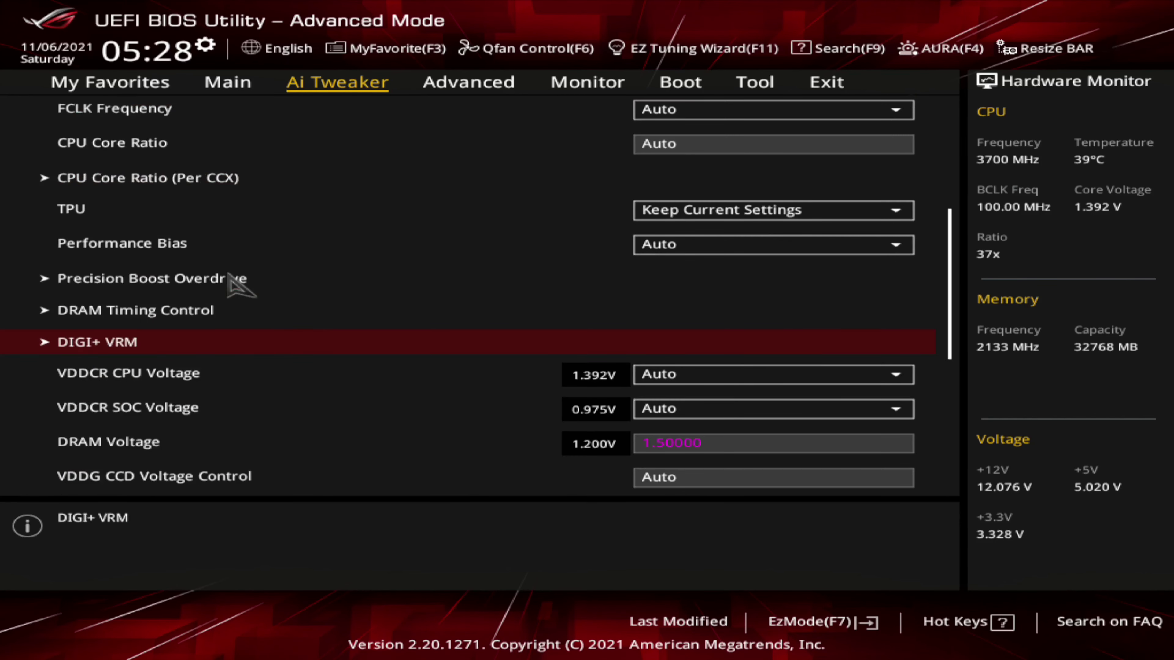
- Look through the Ai Tweaker voltage settings, from VDDCR CPU Voltage down to CPU SOC Current Telemetry
key(Down)
key(Down)
key(Down)
key(Down)
key(Down)
key(Down)
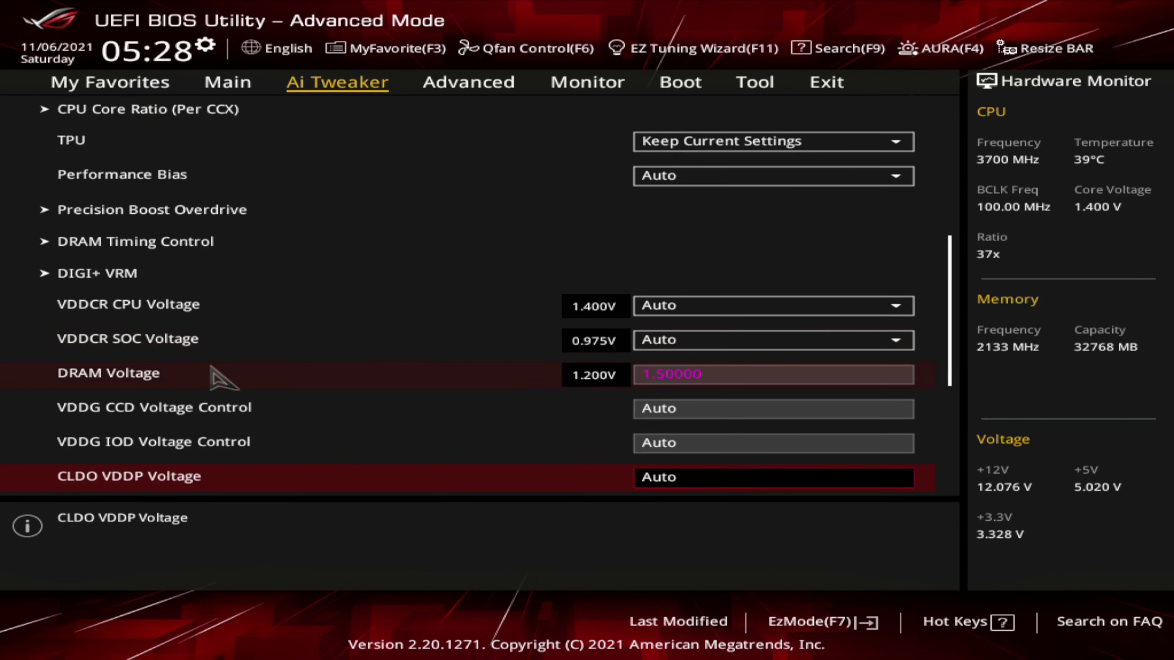
key(Down)
key(Down)
key(Down)
key(Down)
key(Down)
key(Down)
key(Down)
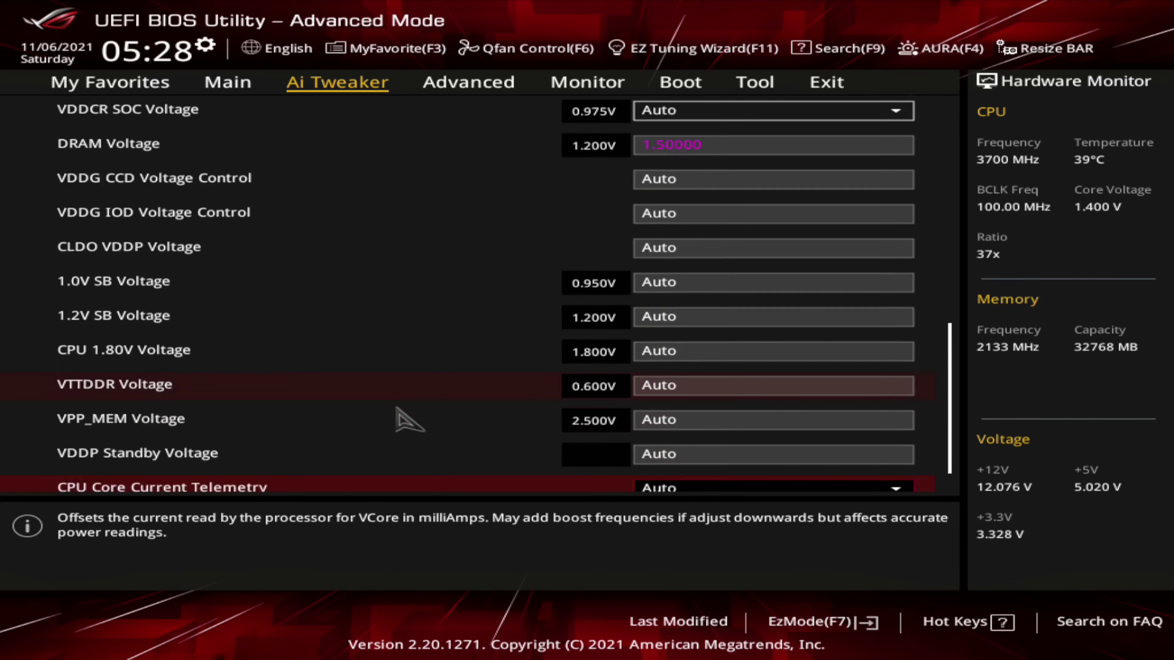
key(Down)
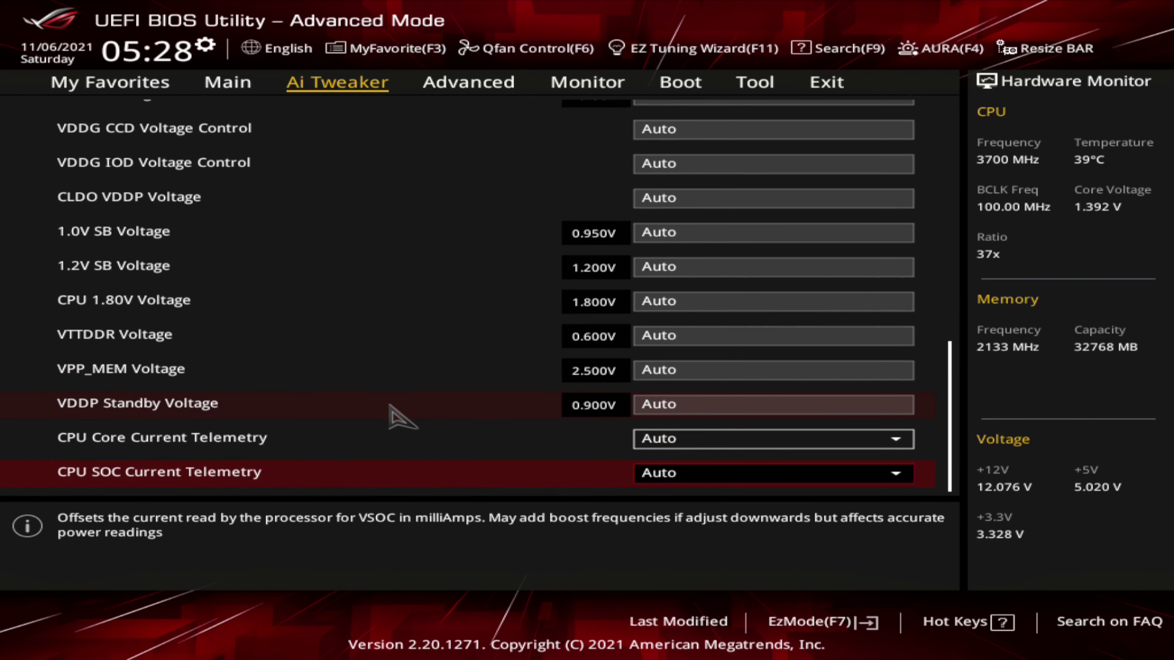
scroll(393, 335, up, 10)
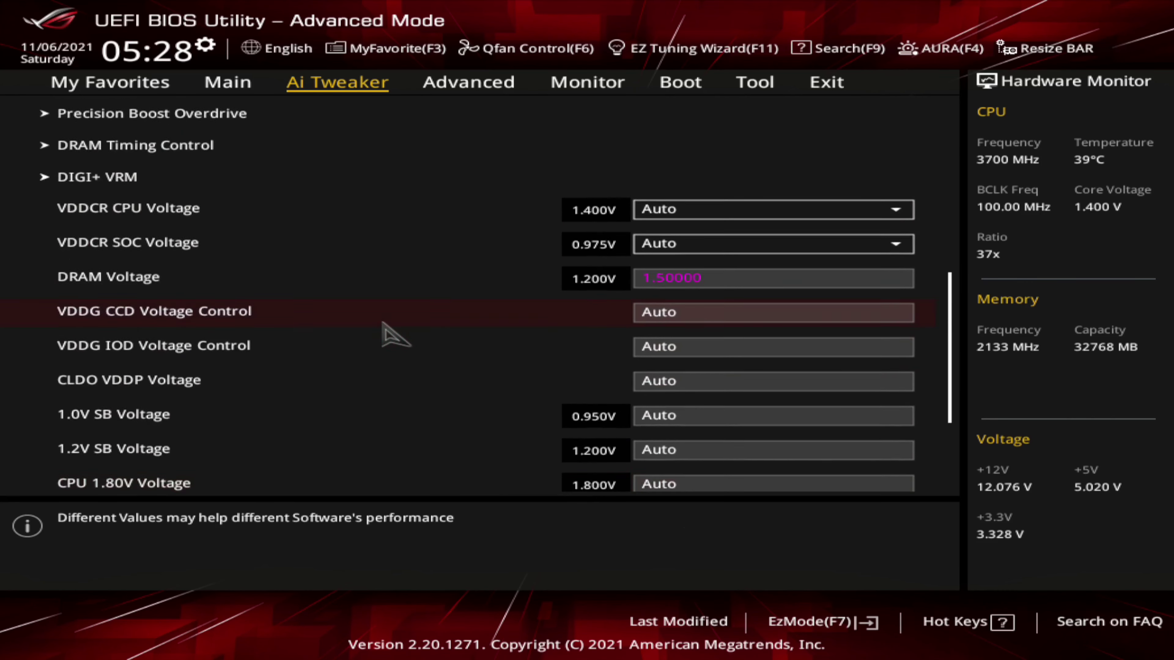
- Examine the Advanced settings' AMD fTPM configuration and the choices for the TPM device, leaving the selection as is
scroll(393, 336, up, 10)
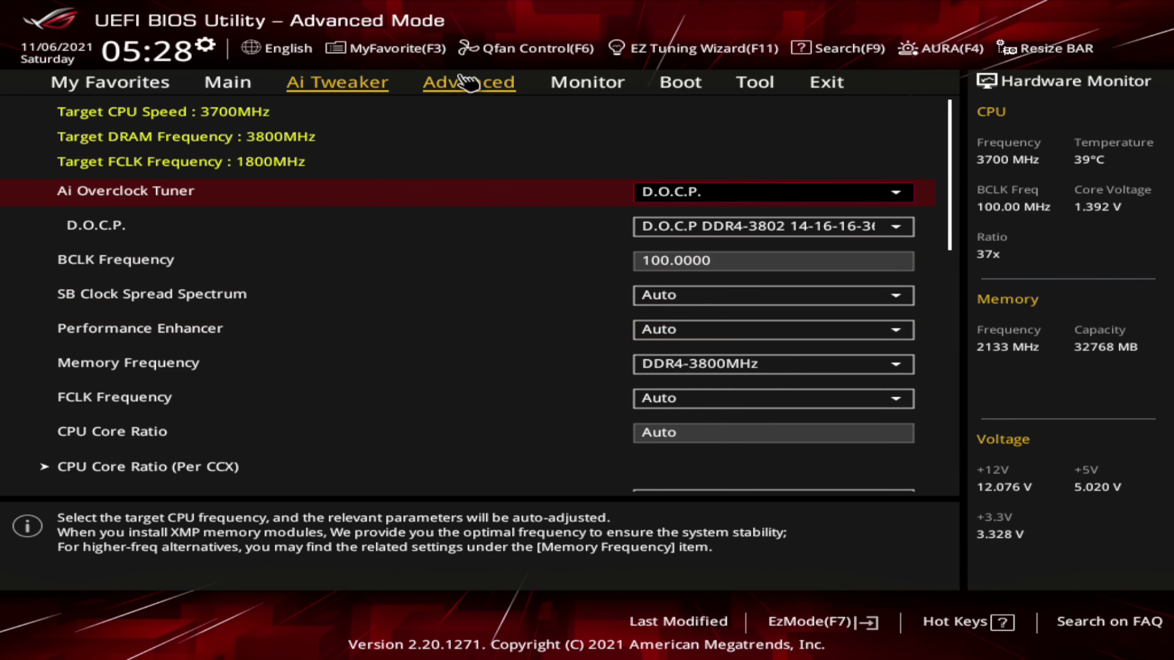
click(467, 83)
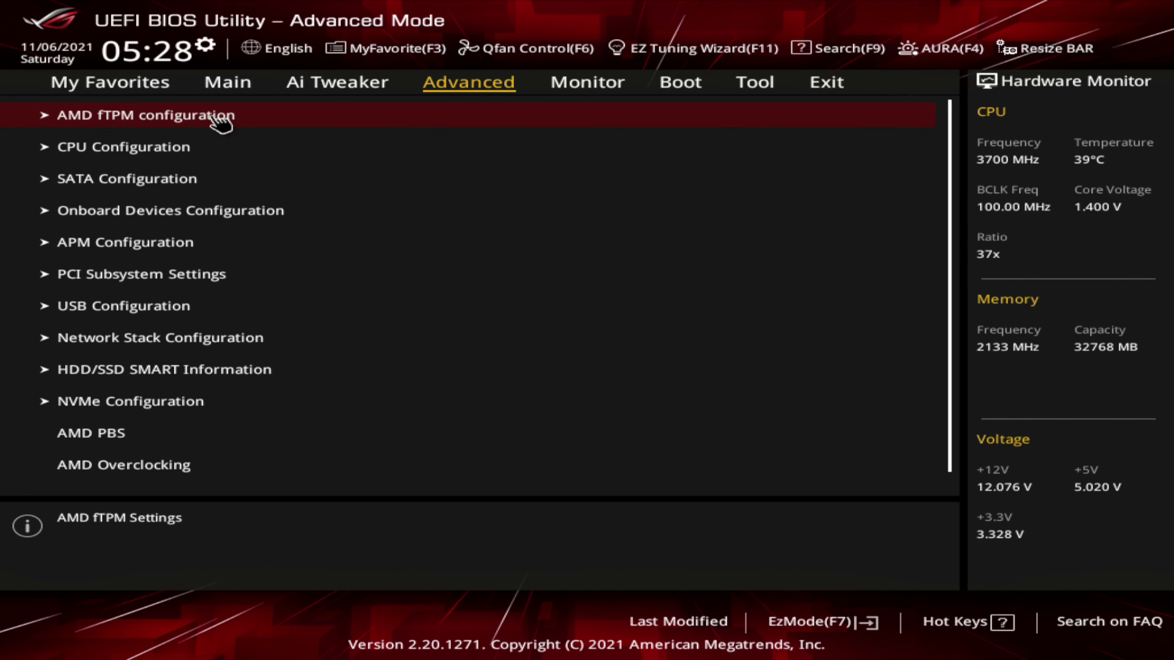
click(221, 121)
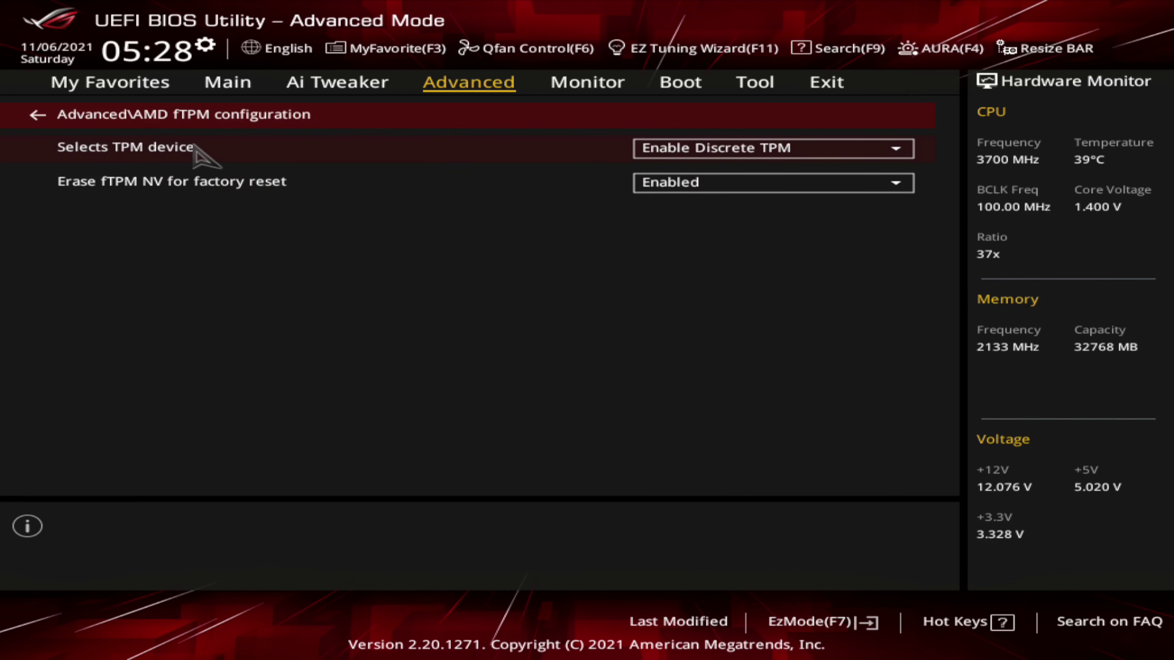
click(713, 142)
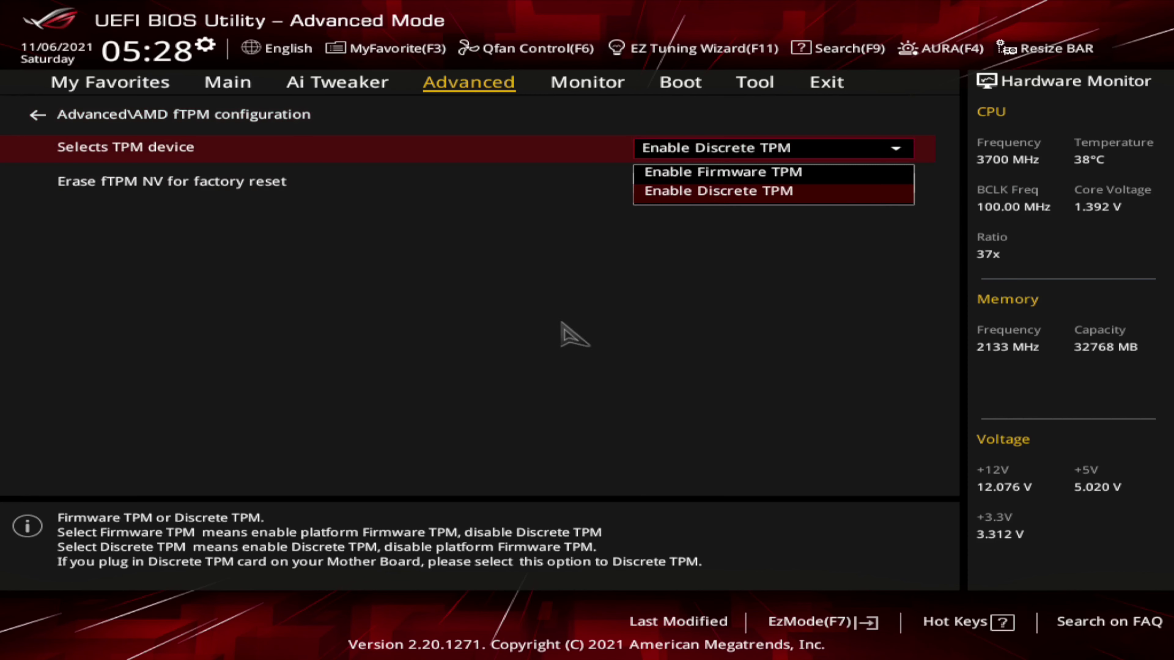
key(Escape)
key(Escape)
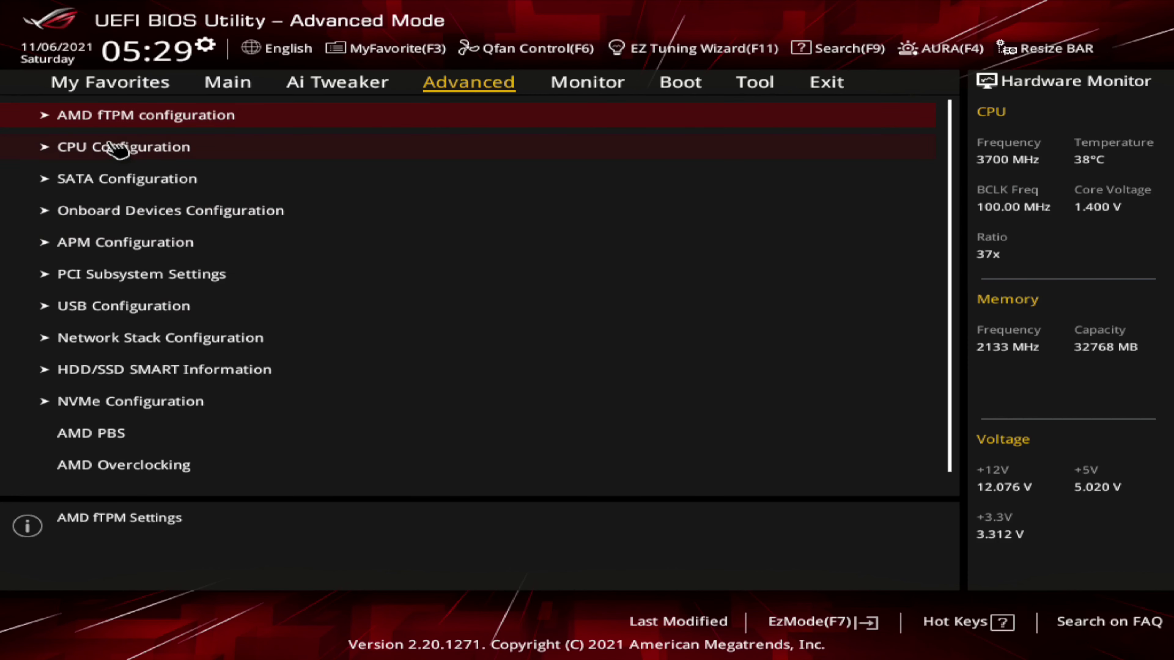
- Look through the CPU Configuration page, covering the processor details and the options from PSS Support to CCD Control
click(113, 146)
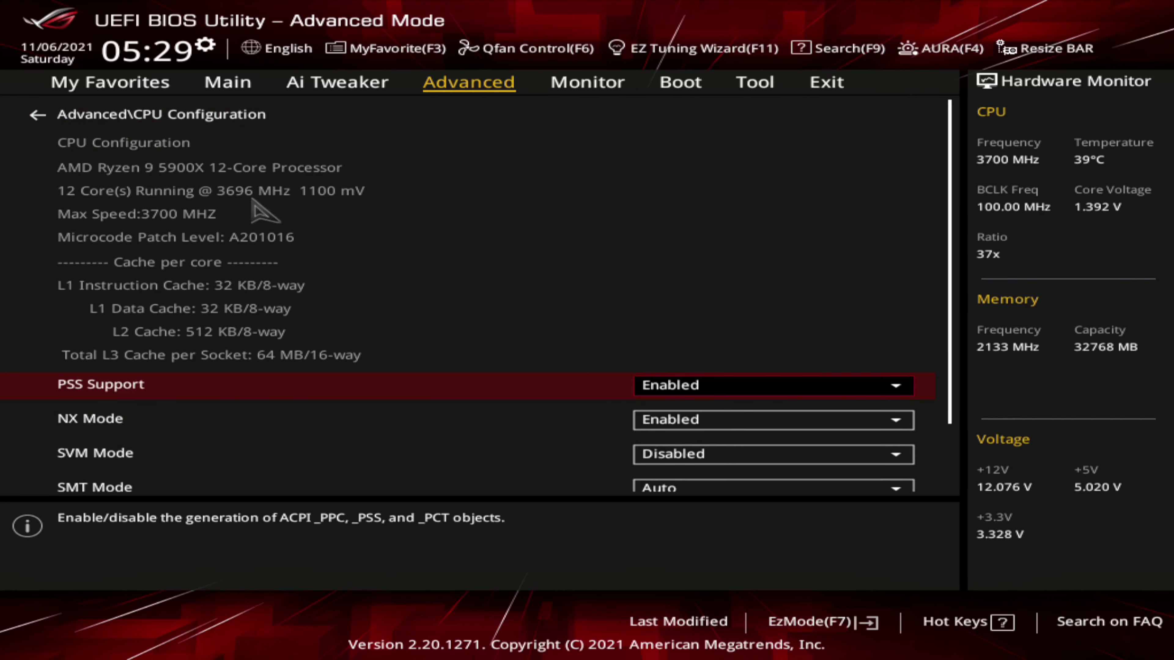
key(Down)
key(Down)
key(Down)
key(Down)
key(Down)
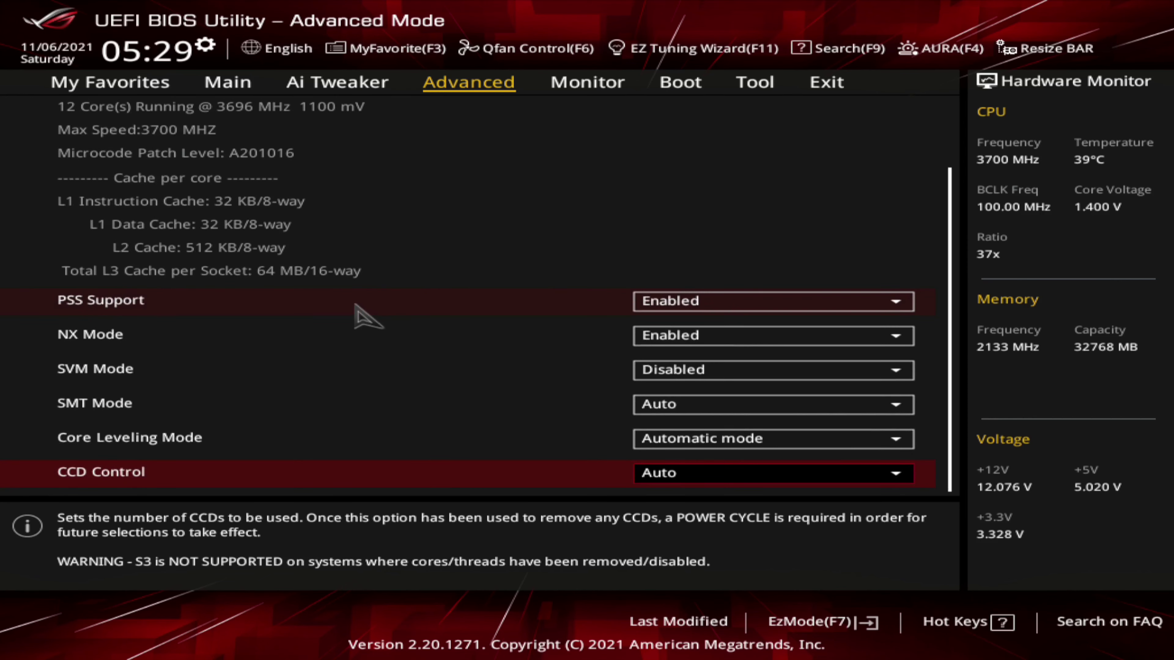
key(Up)
key(Up)
key(Up)
key(Up)
key(Up)
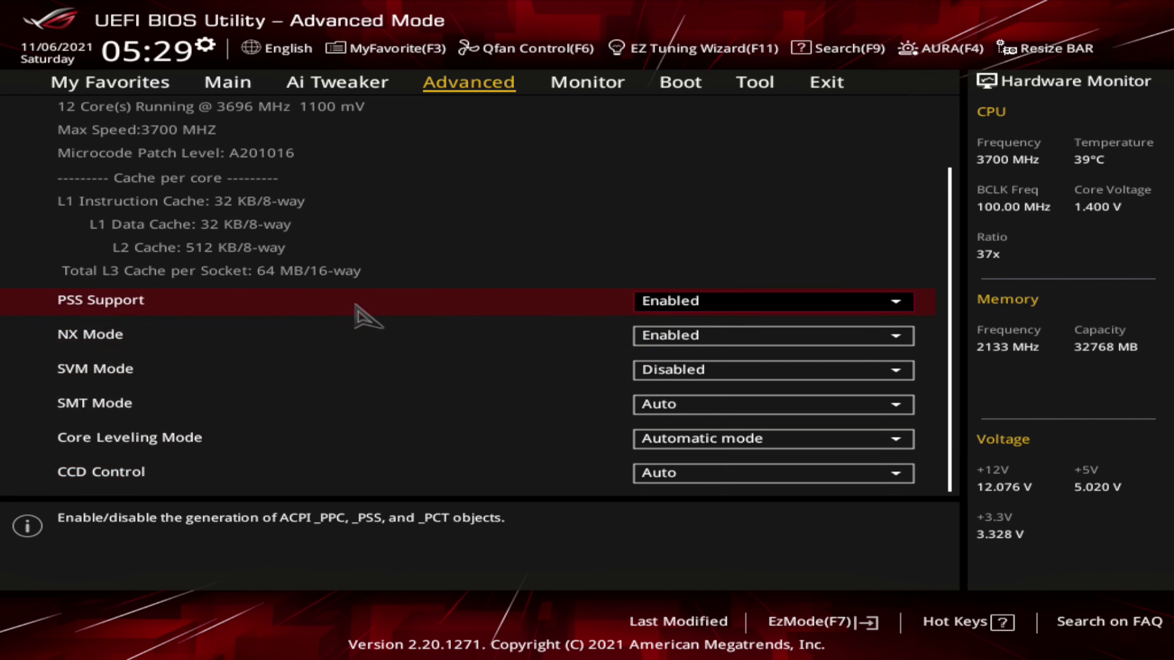
- Read the descriptions of NX Mode, SVM Mode, SMT Mode, Core Leveling Mode and CCD Control
key(Down)
key(Down)
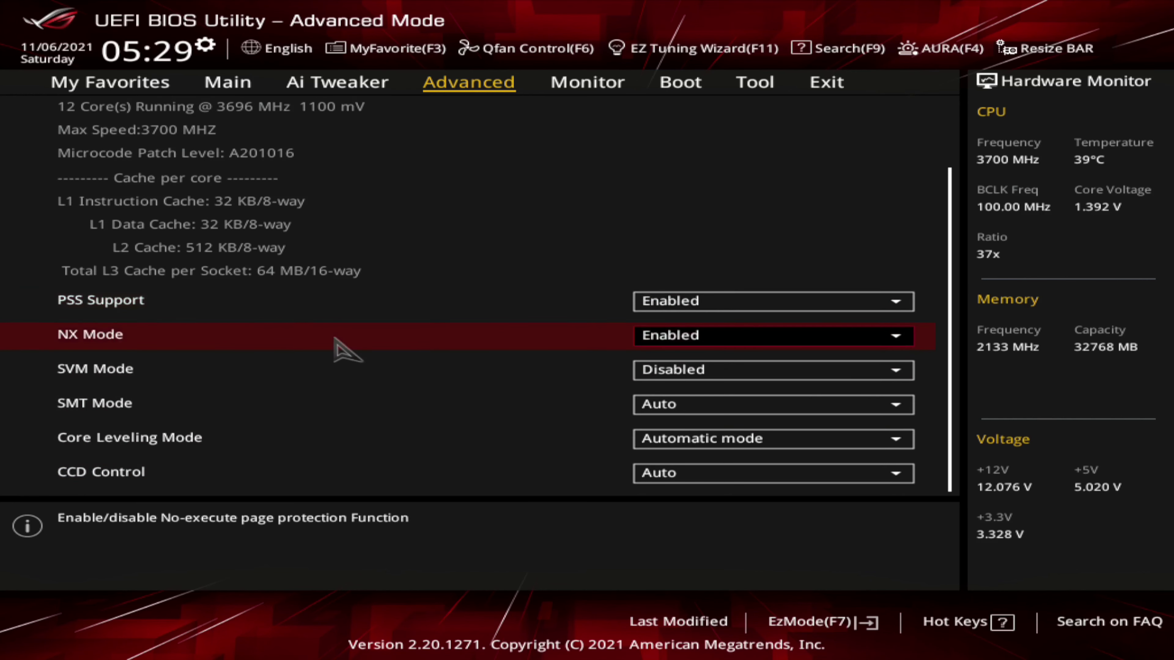
key(Up)
click(112, 375)
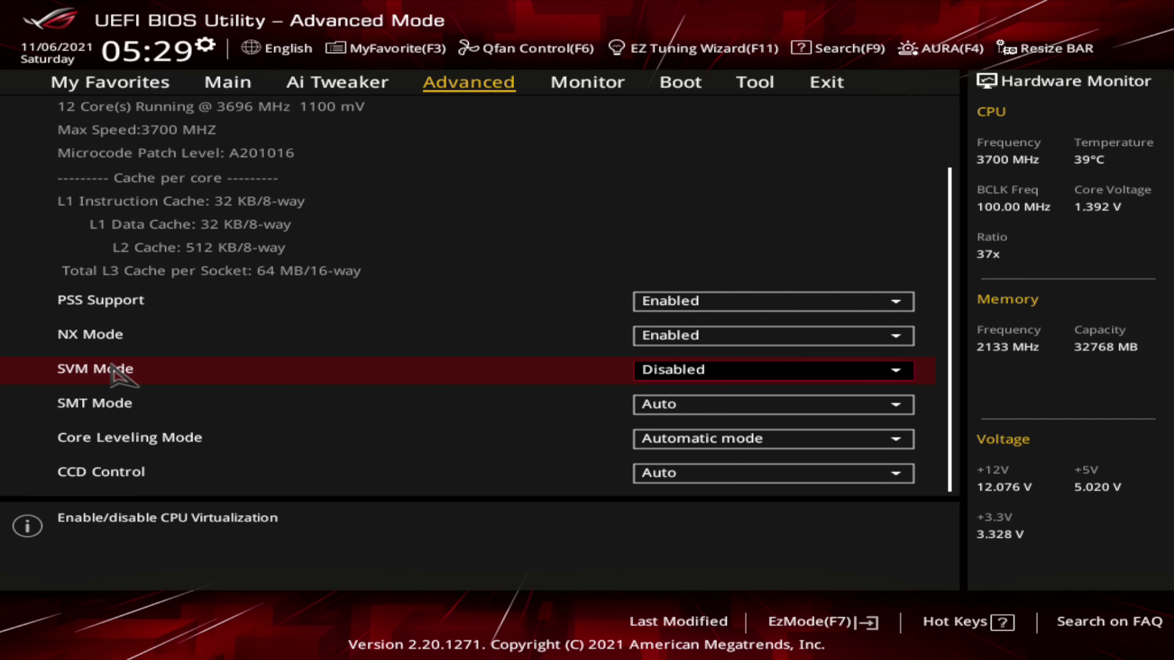
key(Down)
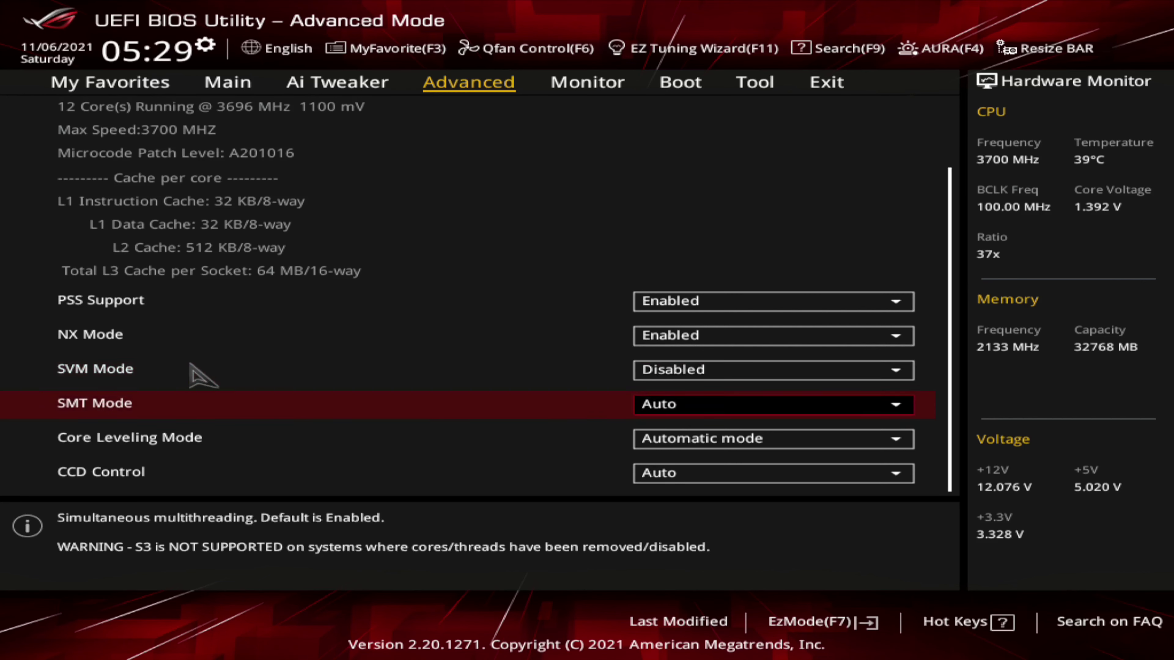
key(Down)
key(Down)
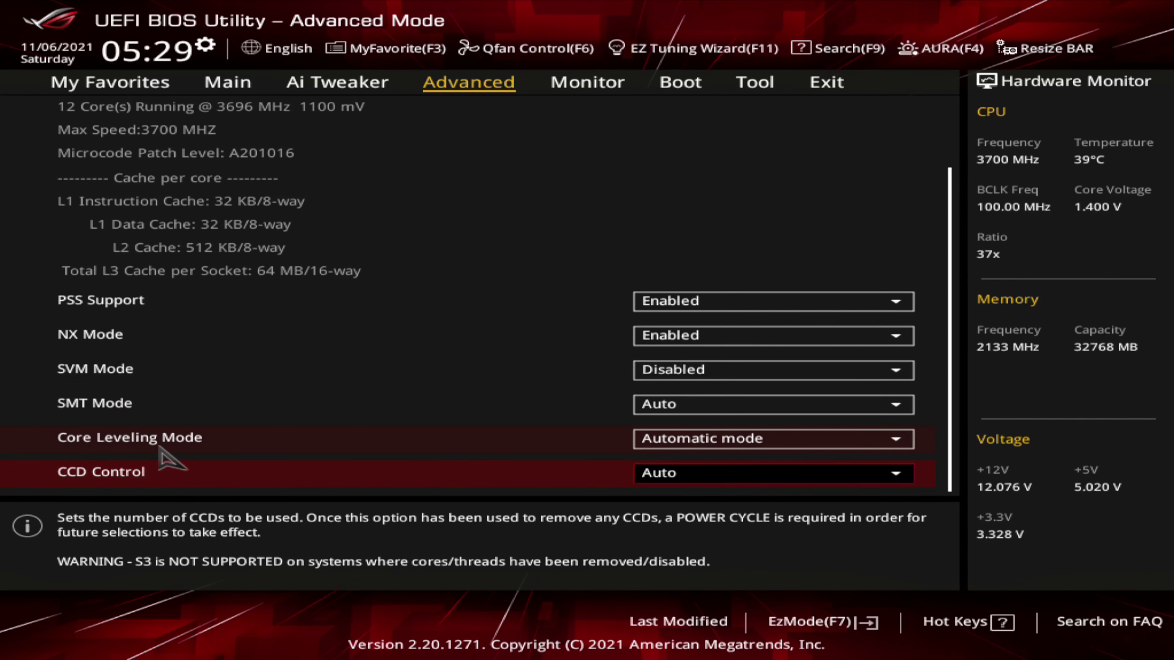
- Review the processor and cache information and the CPU options once more, and return to the Advanced list
key(Up)
key(Up)
key(Up)
key(Up)
scroll(166, 444, up, 3)
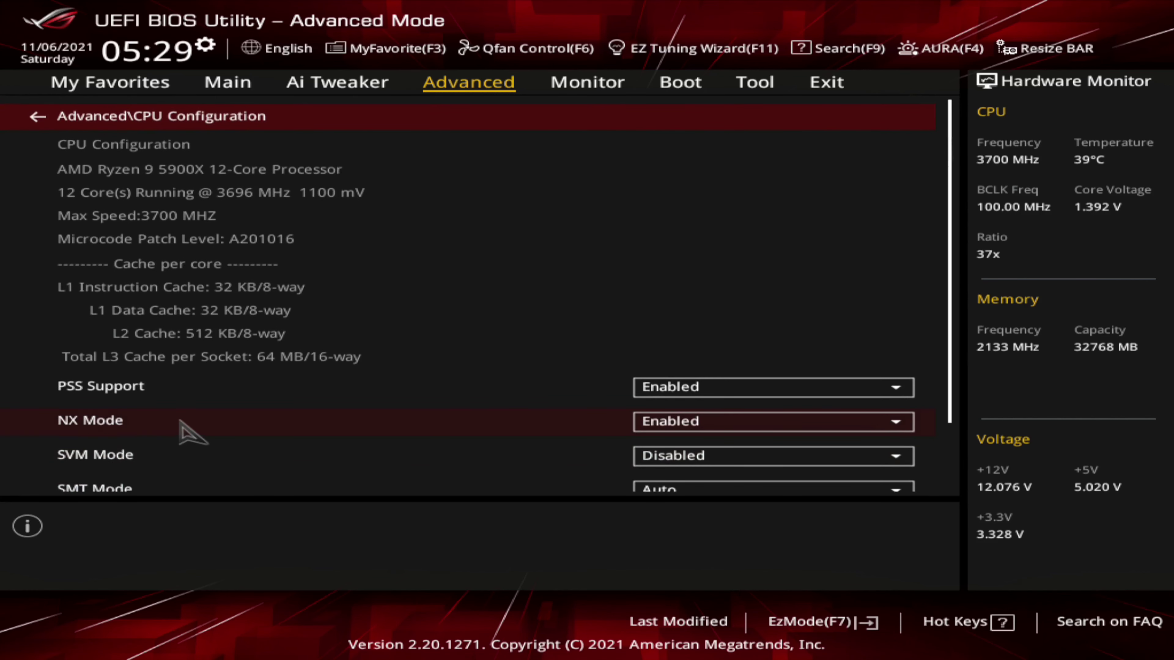
key(Down)
key(Down)
key(Down)
key(Down)
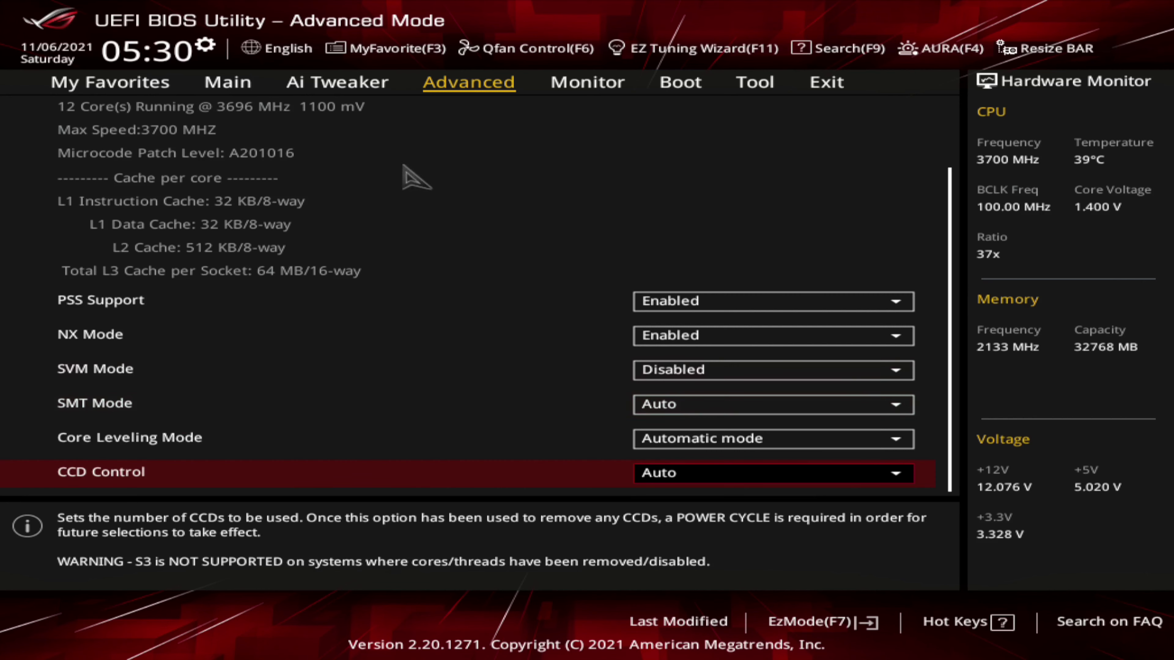
key(Escape)
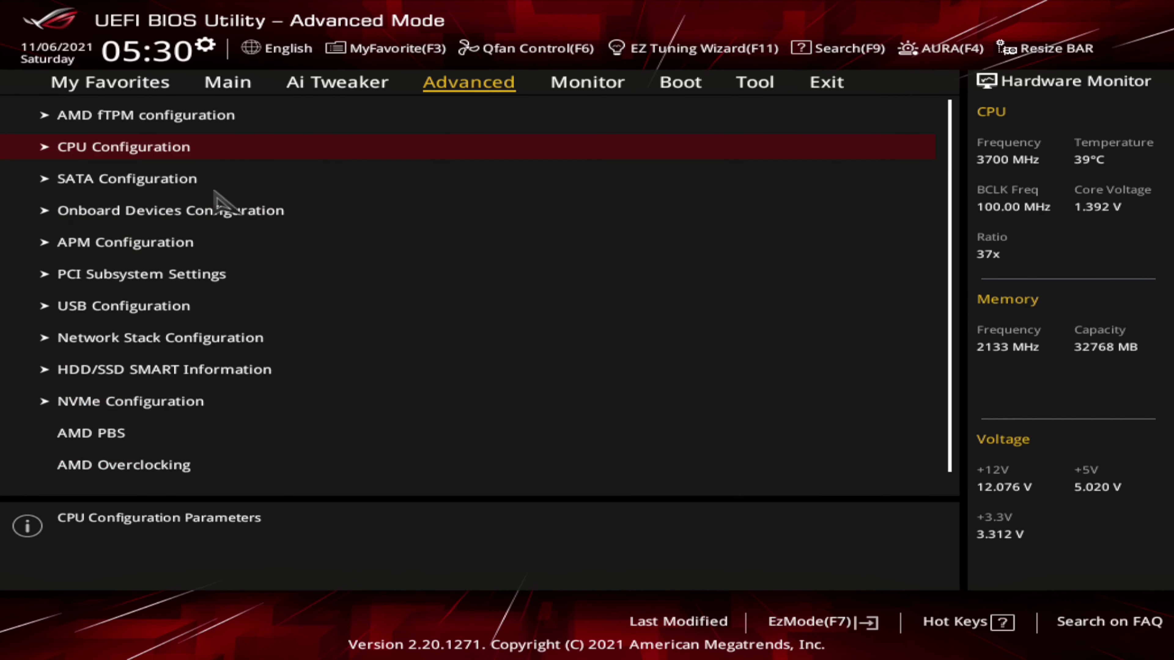
- Look through SATA Configuration, from SATA Port Enable and the per-port Hot Plug options to the M.2 entries, and return to Advanced
click(210, 183)
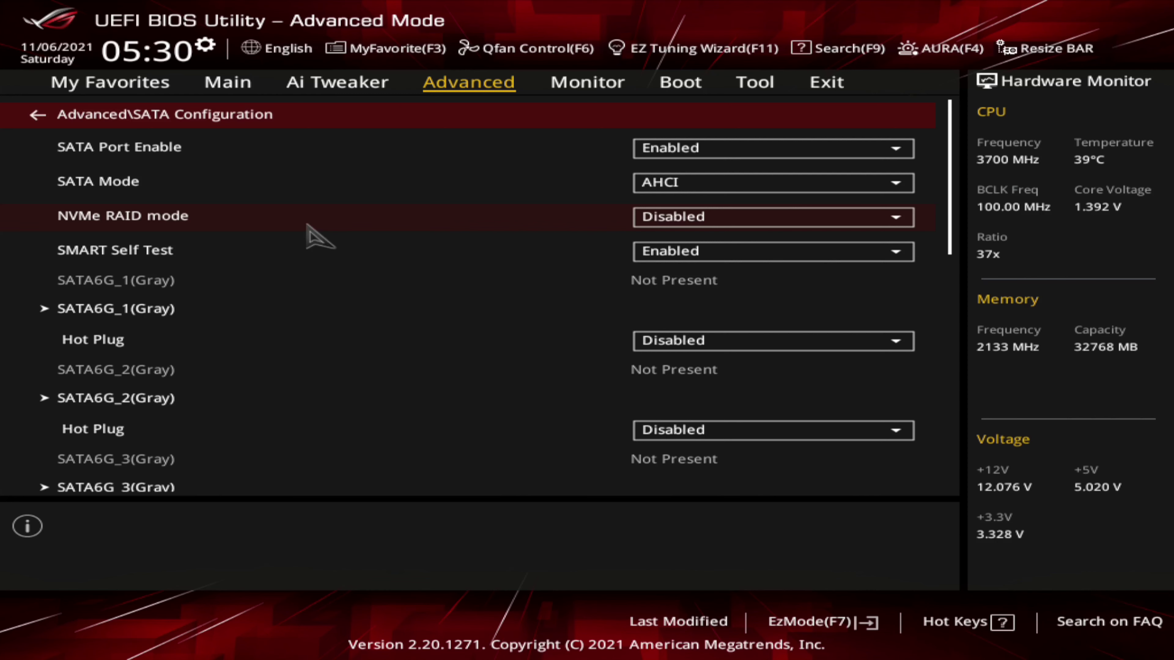
scroll(292, 221, down, 8)
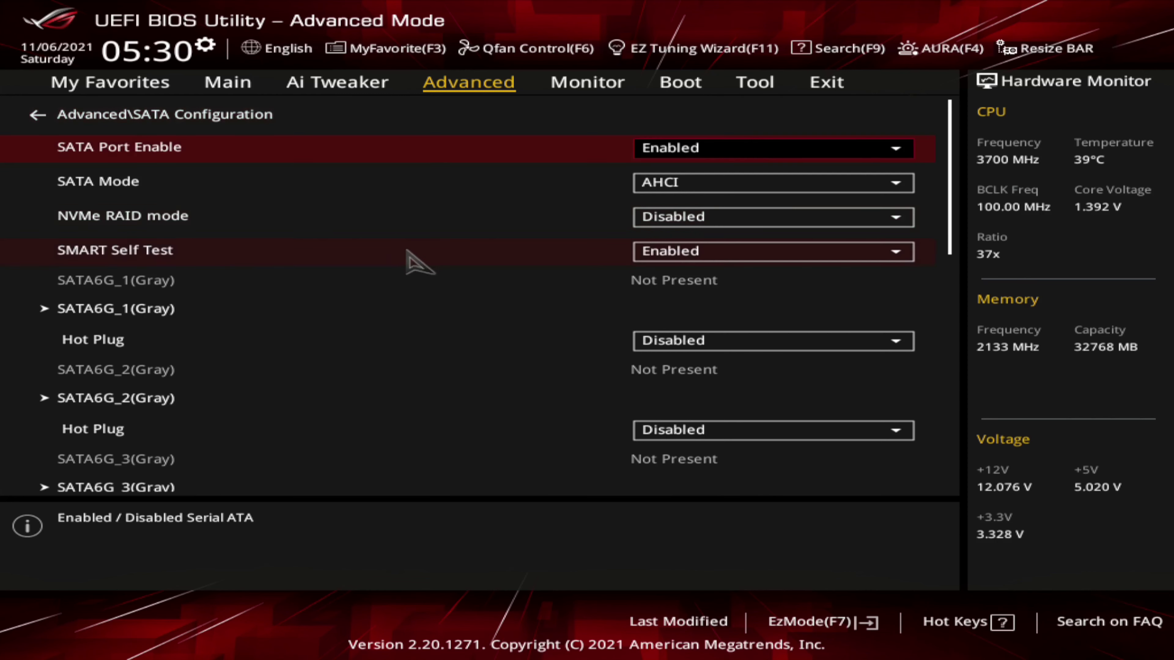
scroll(388, 270, down, 8)
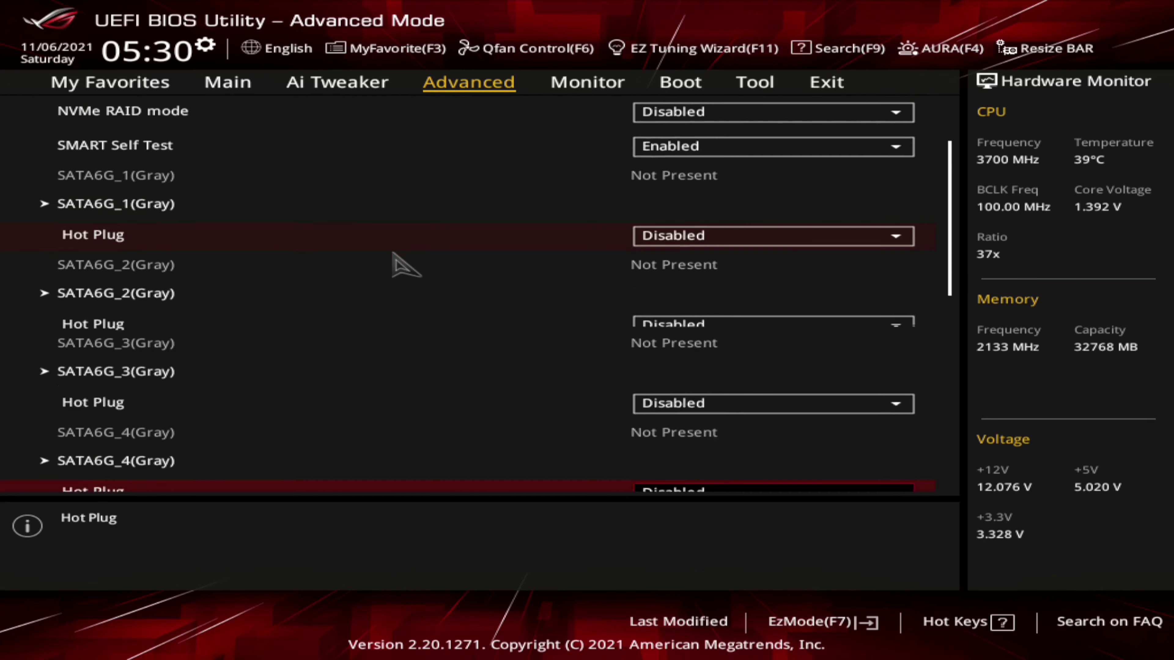
scroll(405, 266, down, 4)
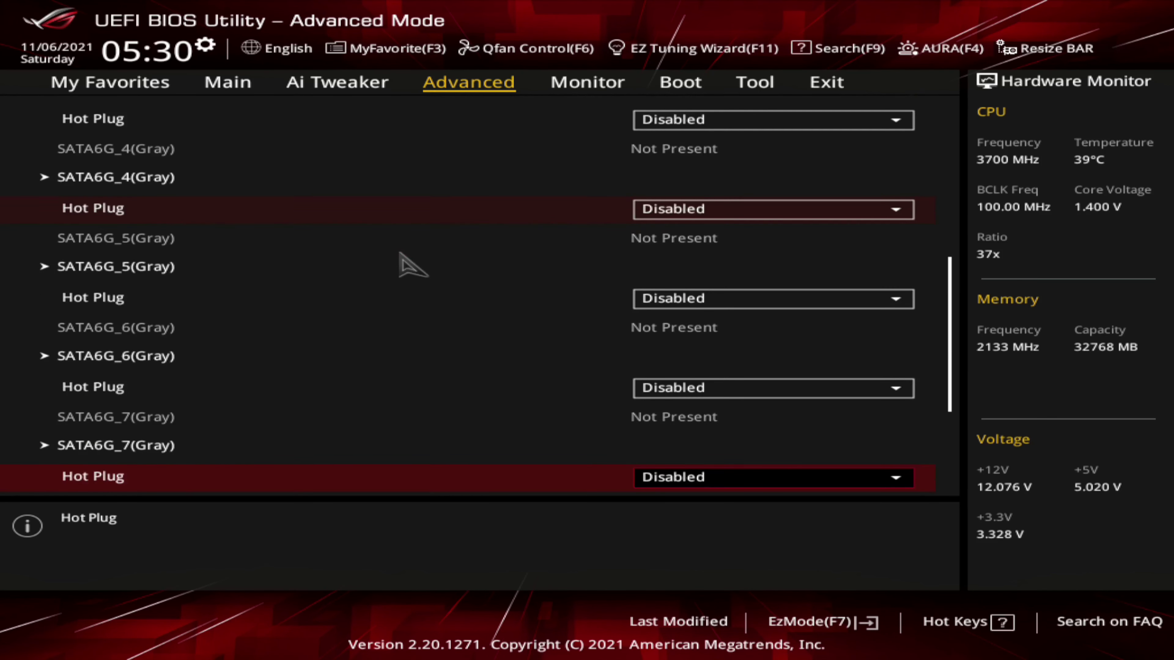
scroll(407, 266, down, 4)
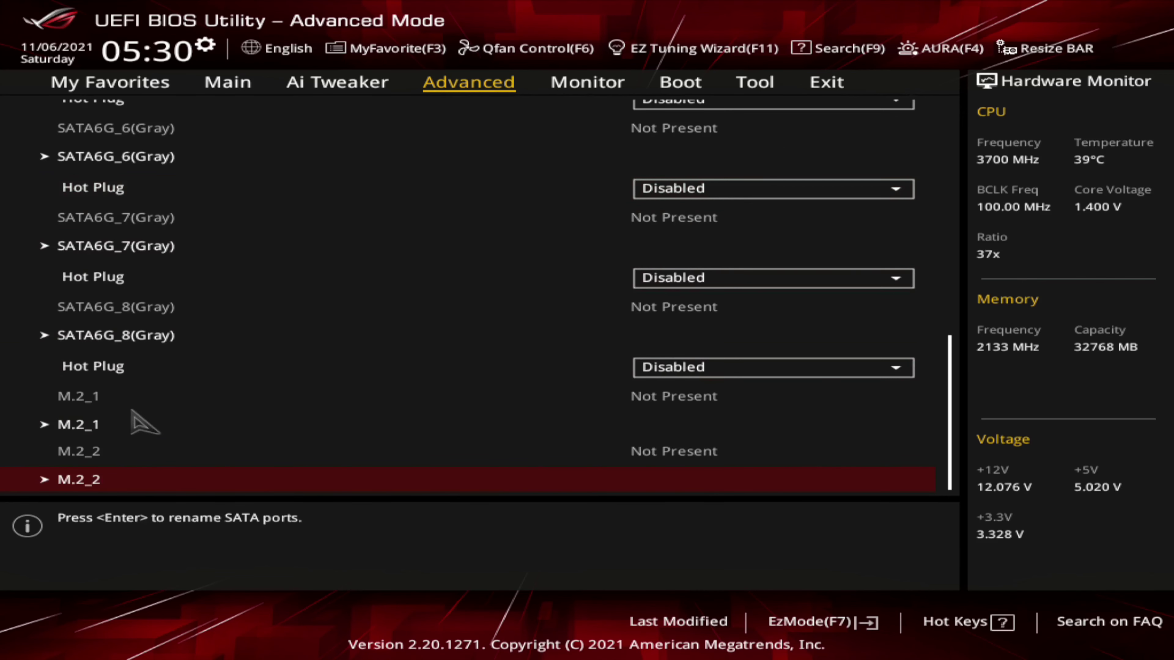
key(Escape)
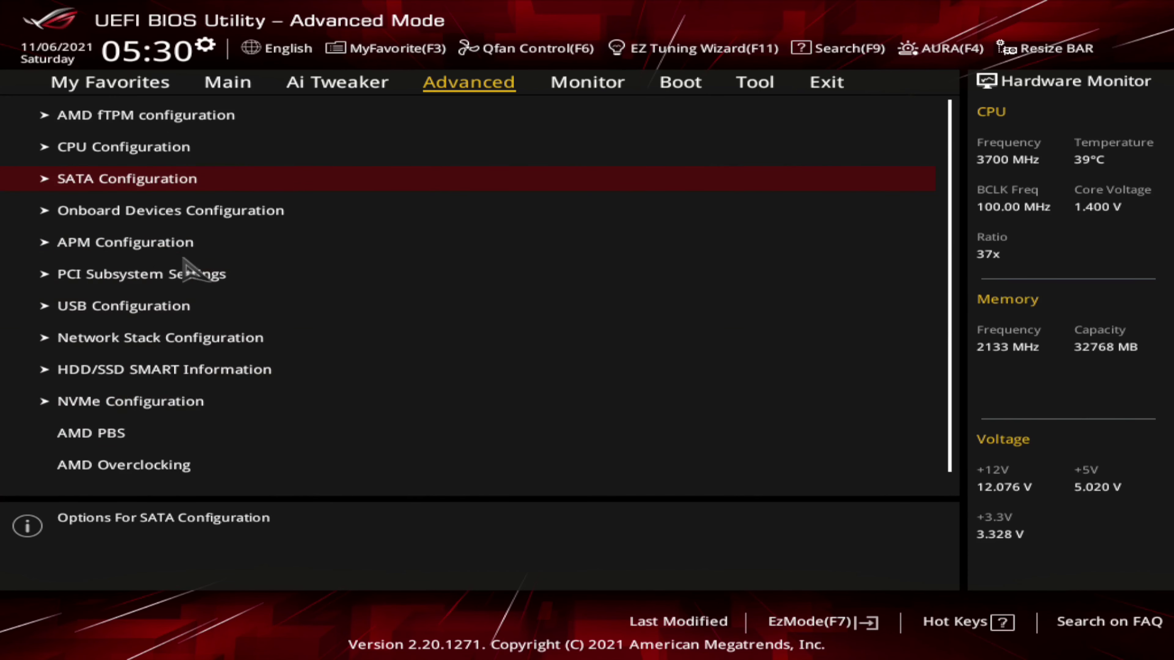
- Inspect the link speed choices for PCIEX16_1 Mode in Onboard Devices Configuration, keeping Auto
click(229, 213)
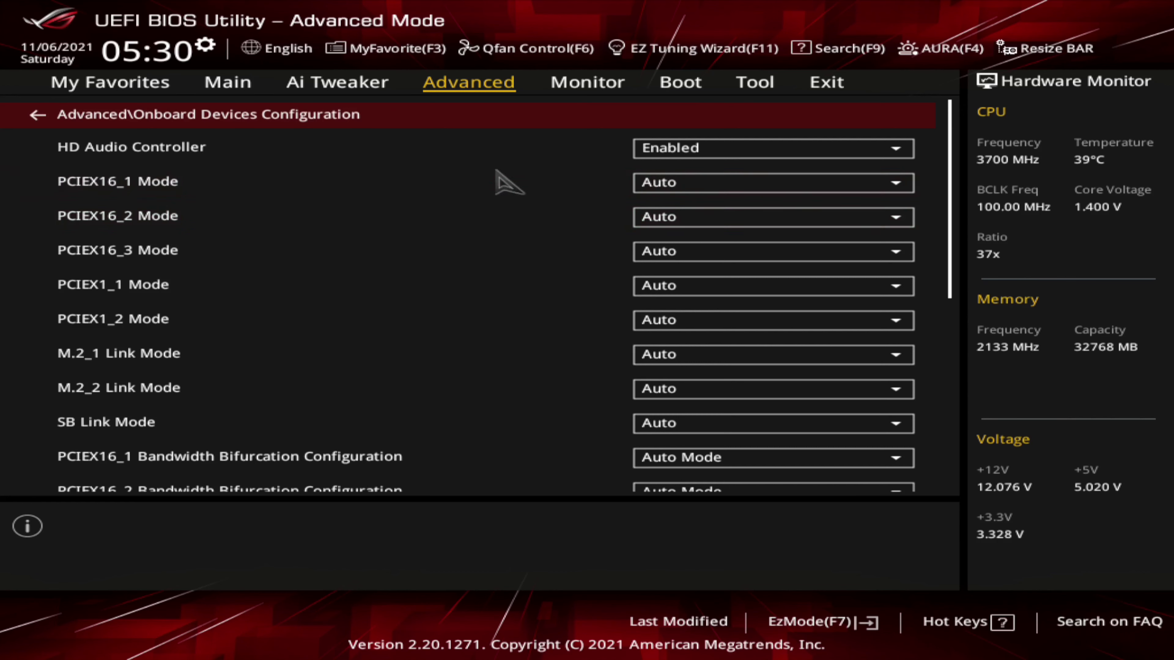
click(712, 184)
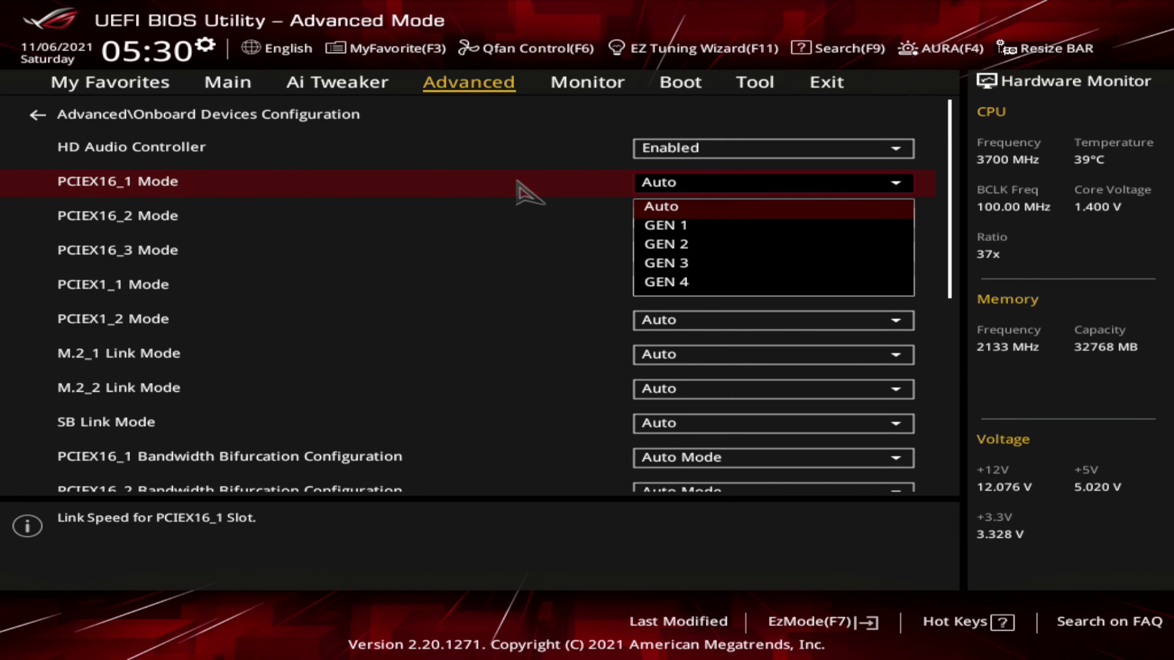
click(529, 193)
- Examine the onboard PCIe and M.2 link modes, the bandwidth bifurcation options and the LED lighting settings
key(Down)
key(Down)
key(Down)
key(Down)
key(Down)
key(Down)
key(Down)
key(Down)
key(Down)
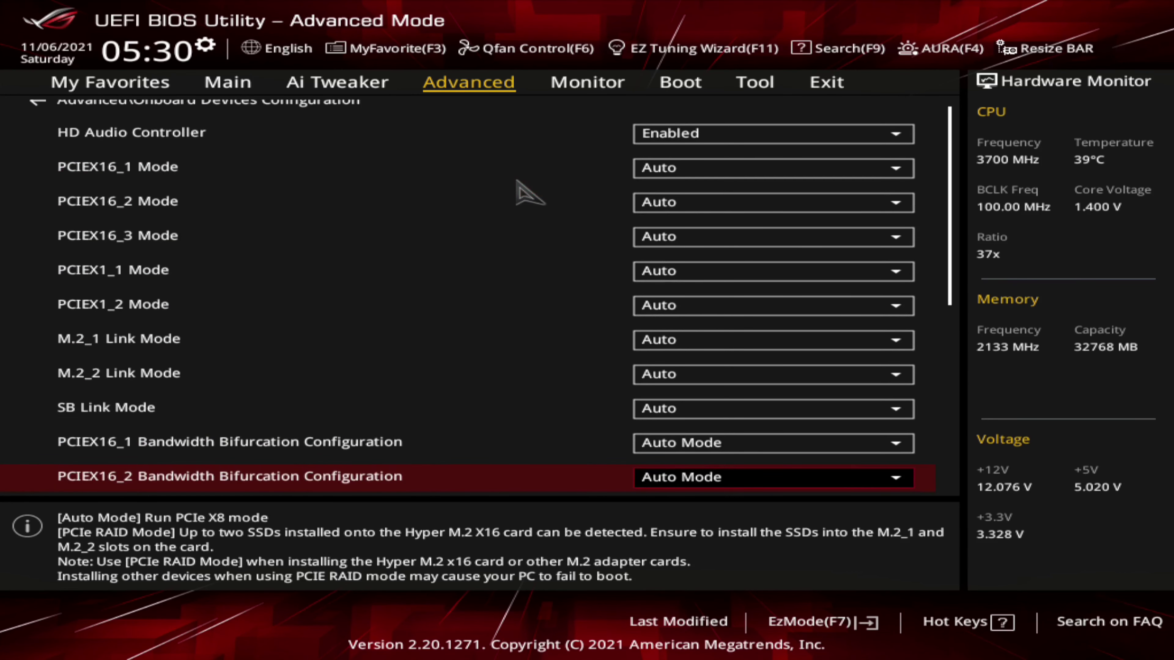
key(Down)
key(Down)
key(Down)
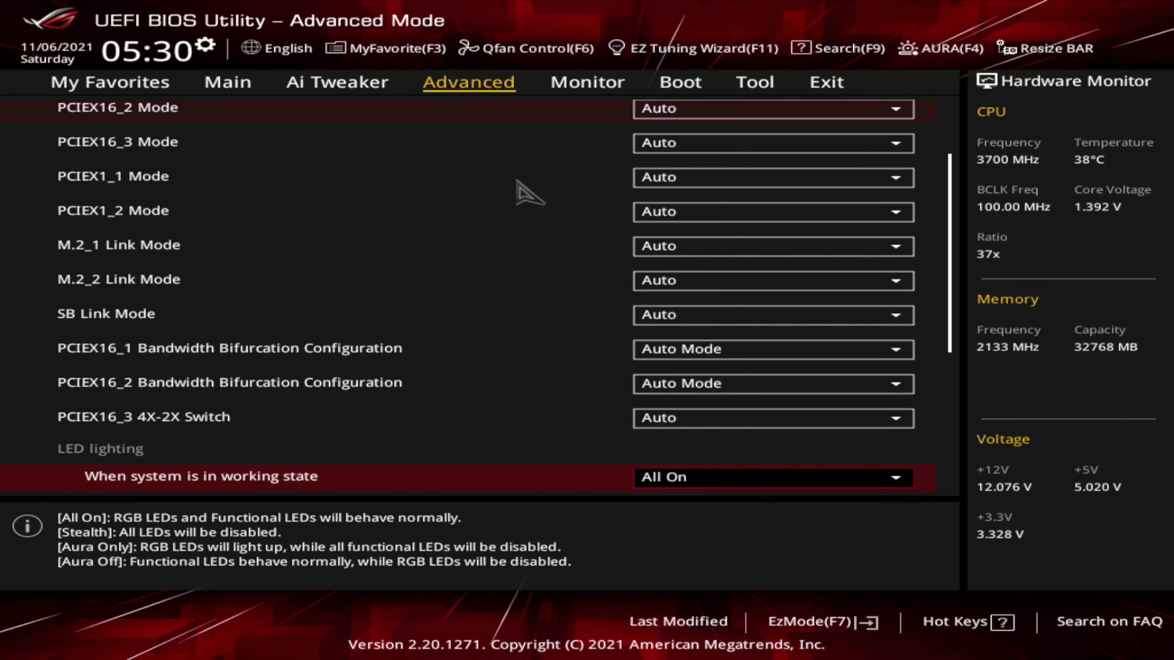
key(Down)
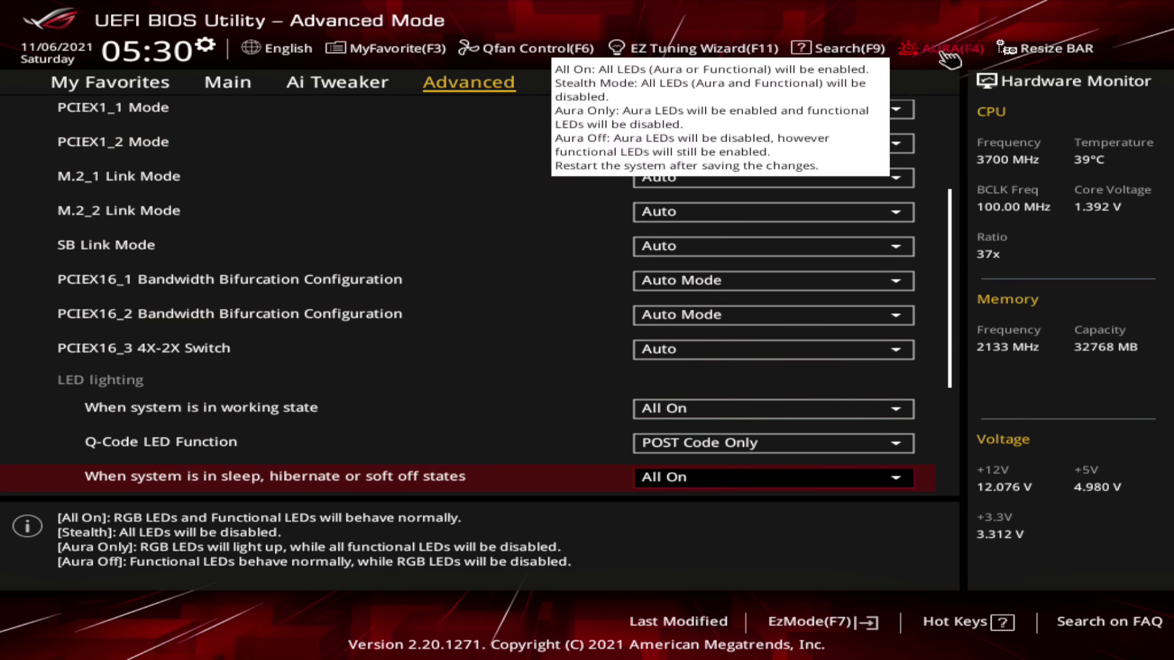
- Review the LAN, Wi-Fi and Bluetooth controller options and USB power delivery in S5, and return to the Advanced list
scroll(314, 472, down, 2)
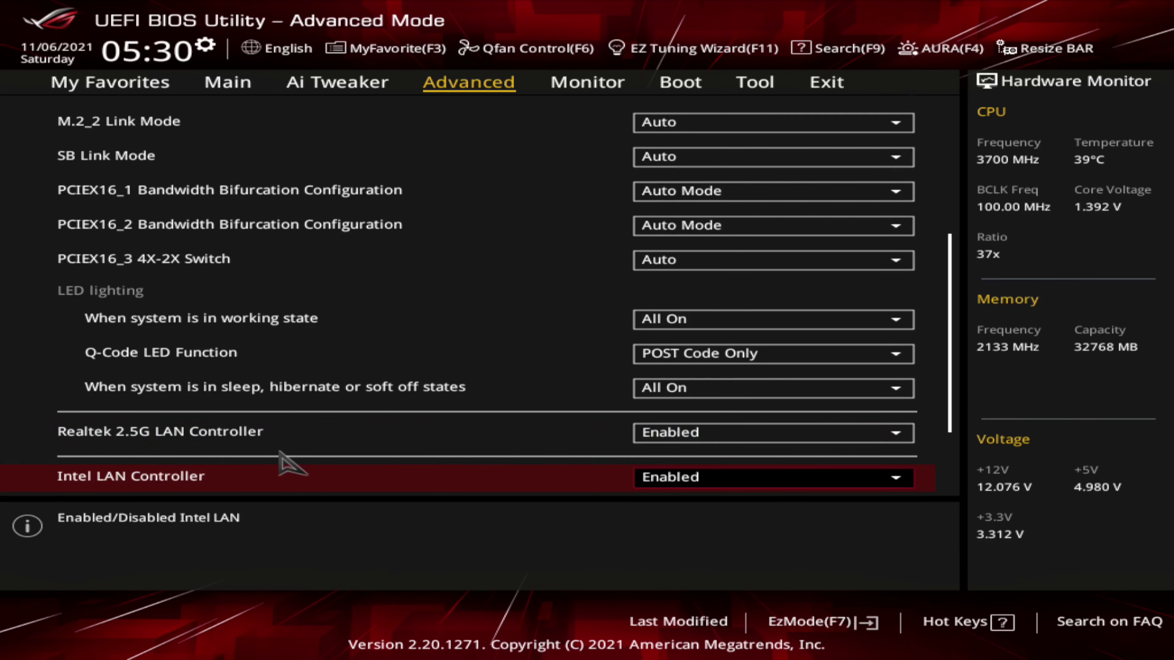
scroll(290, 463, down, 1)
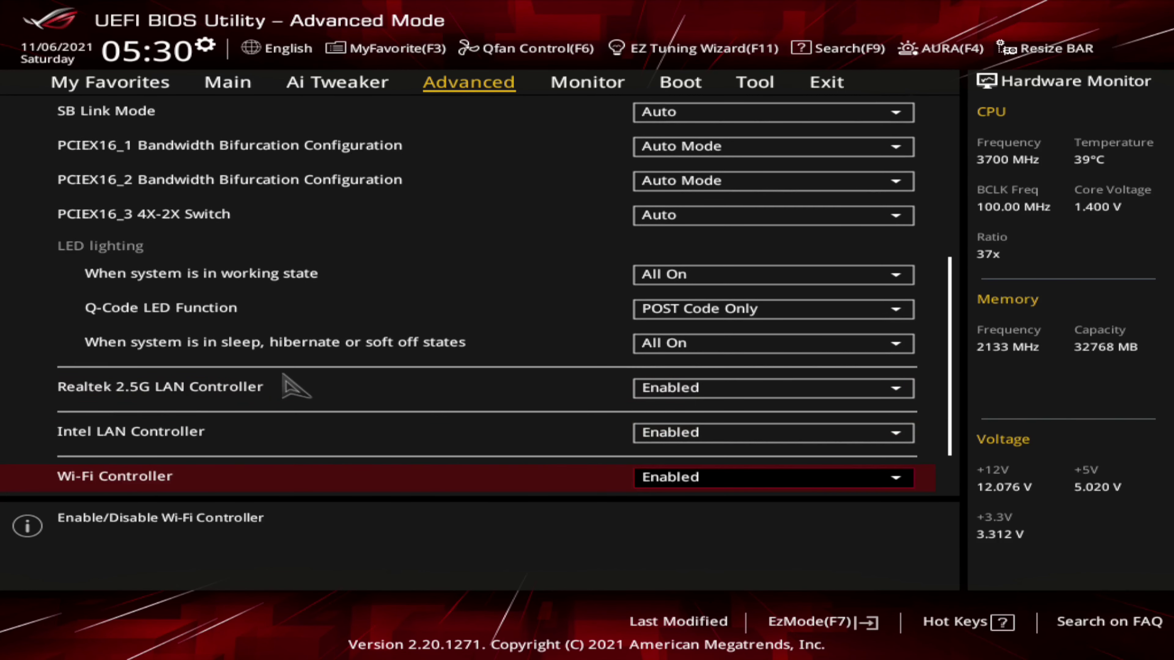
scroll(291, 393, down, 1)
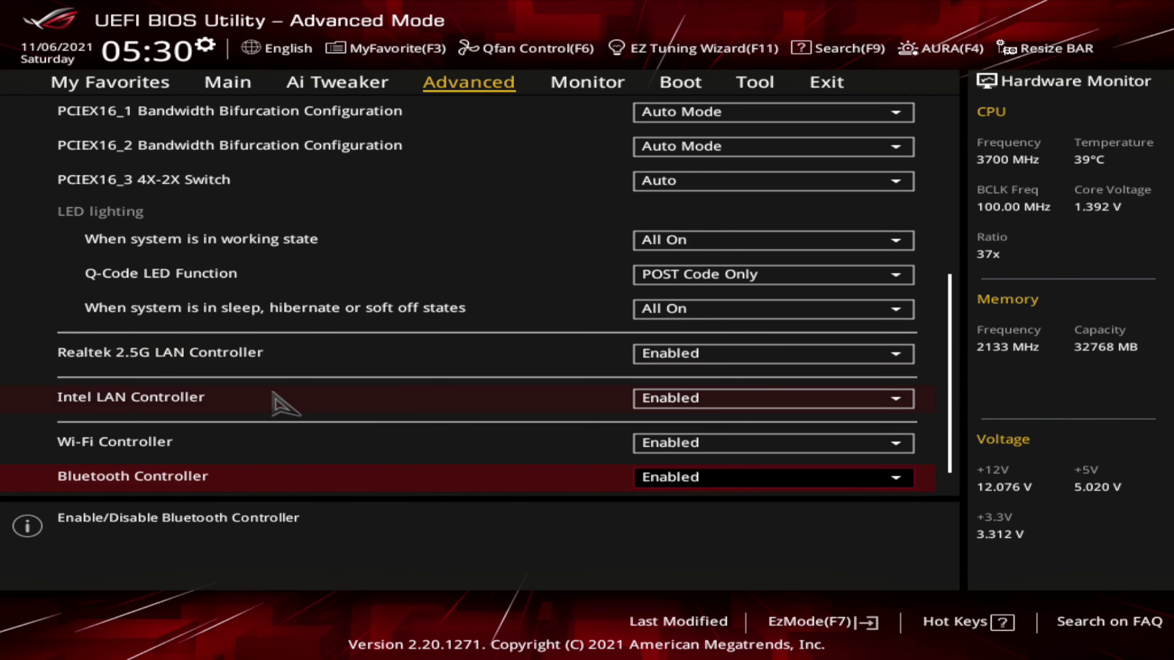
scroll(281, 402, down, 1)
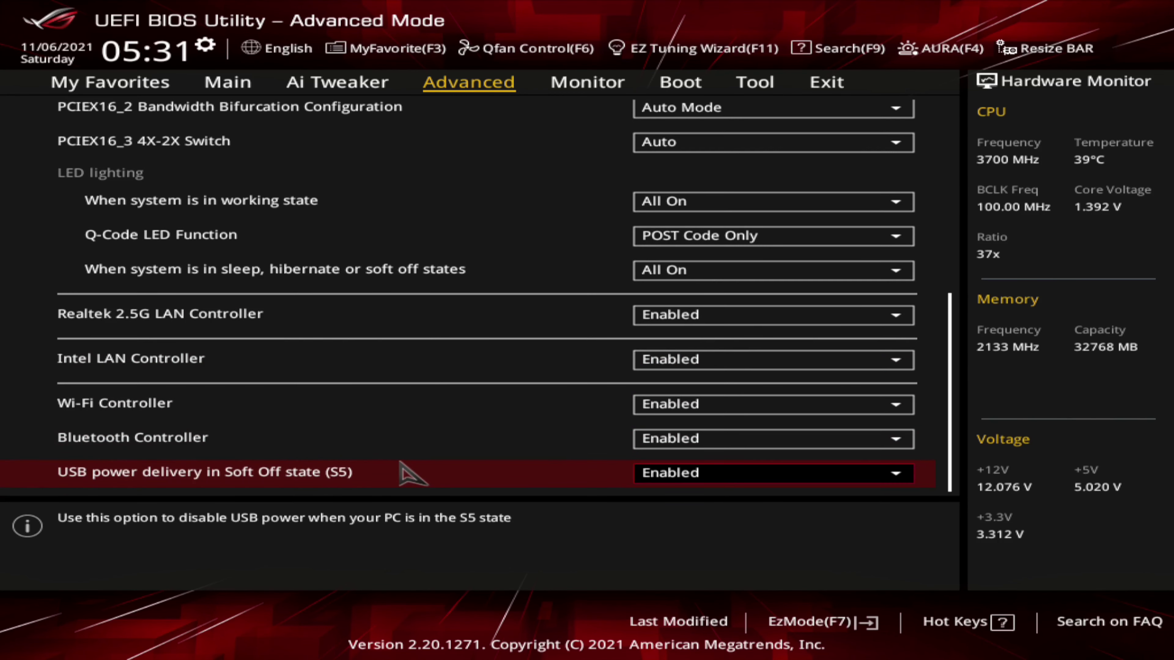
key(Escape)
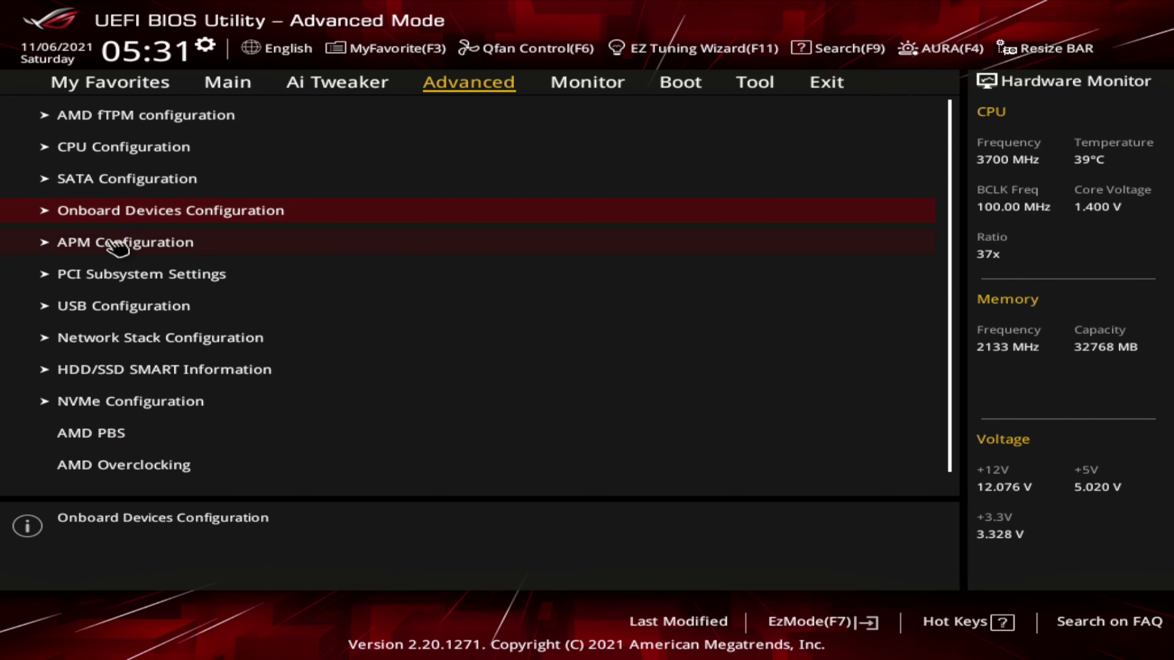
- Examine the APM Configuration options, including ErP Ready, Restore AC Power Loss and power-on by PCI-E or RTC, and return to Advanced
click(120, 245)
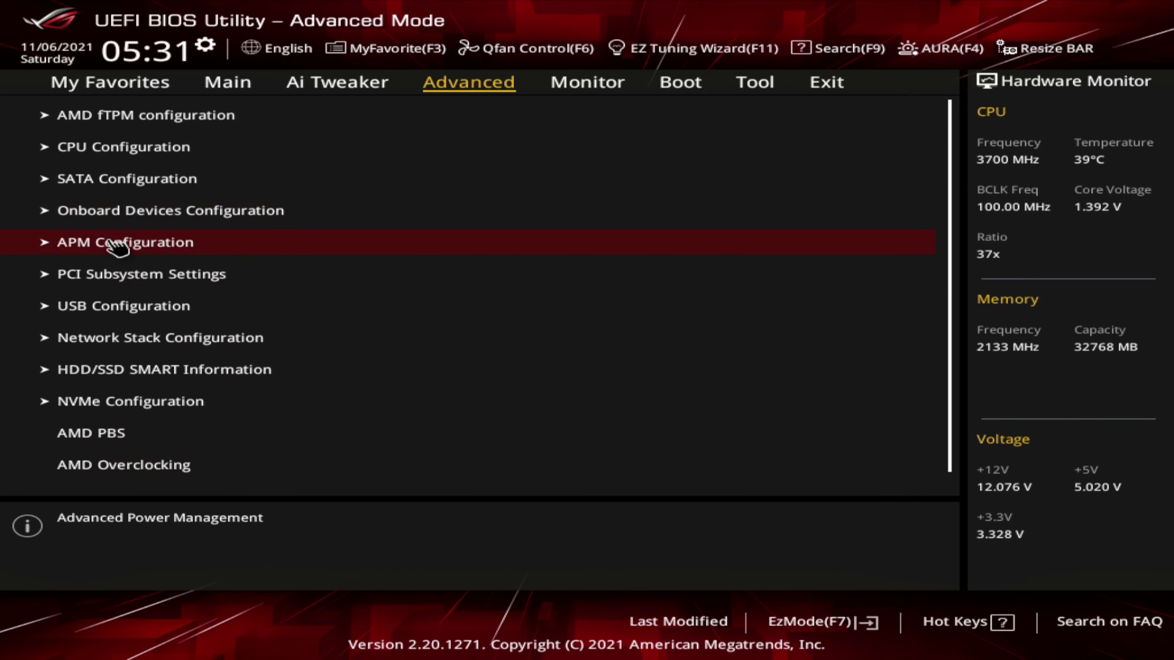
click(119, 245)
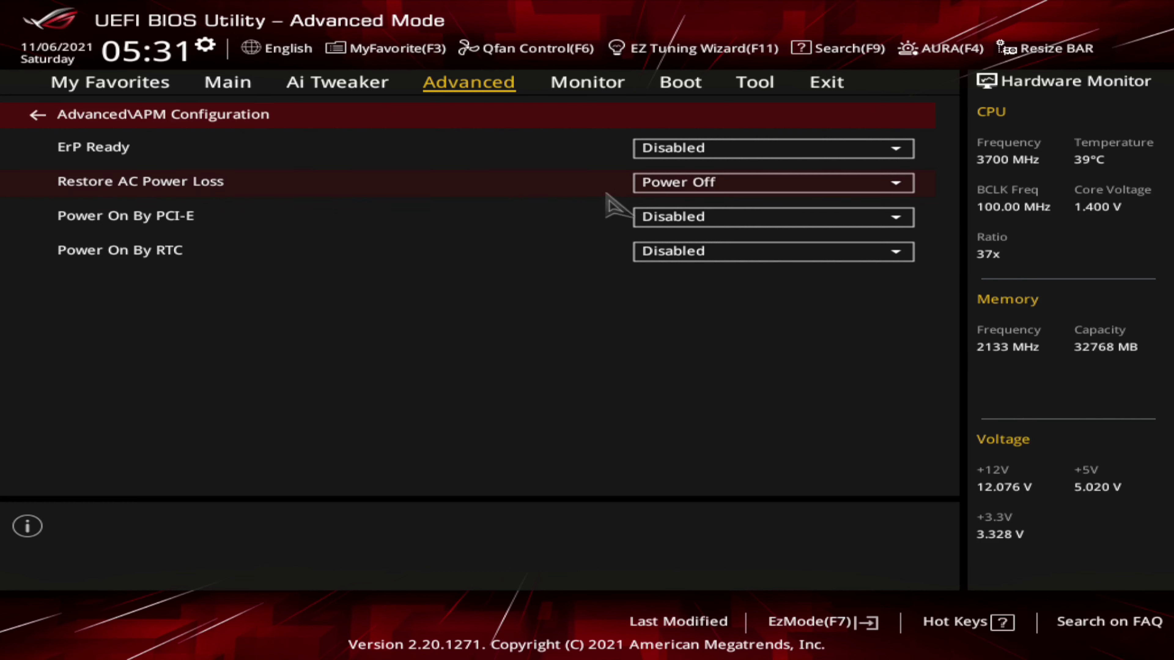
key(Escape)
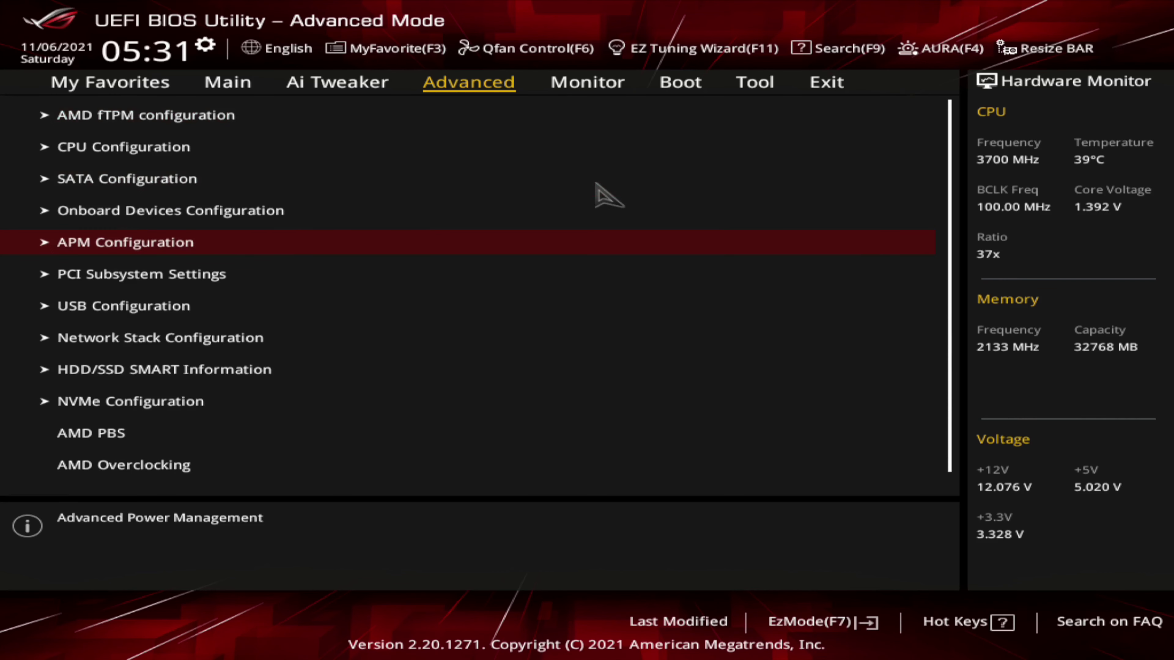
- Review Above 4G Decoding and SR-IOV Support in PCI Subsystem Settings and set Resize BAR to ON
click(160, 276)
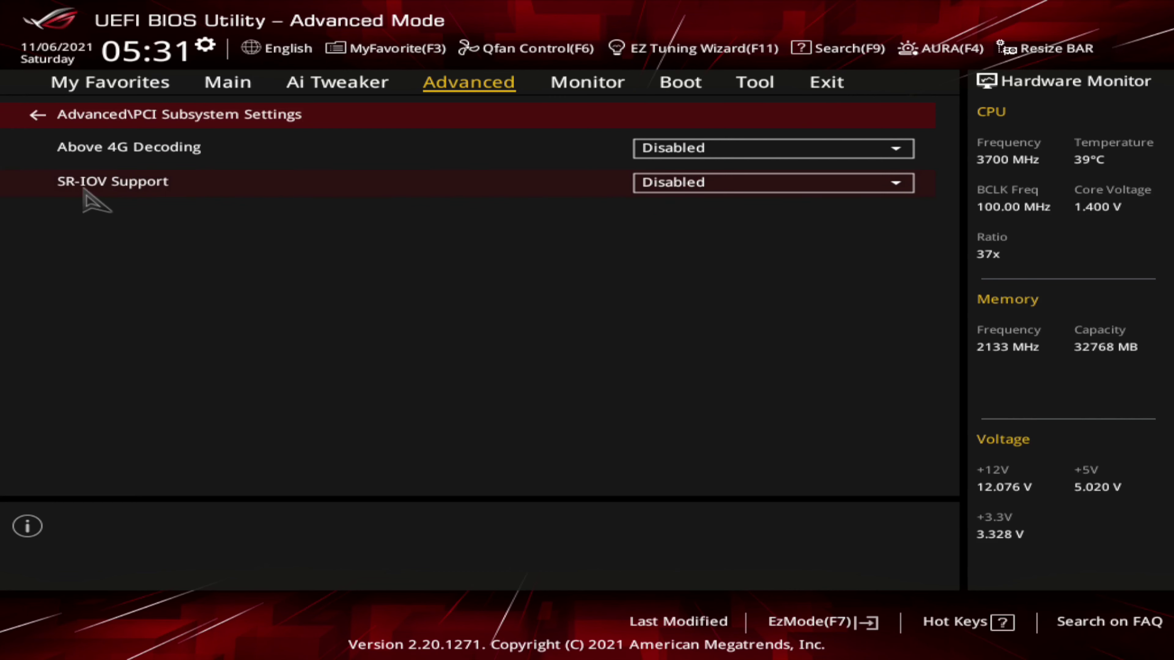
key(Down)
key(Down)
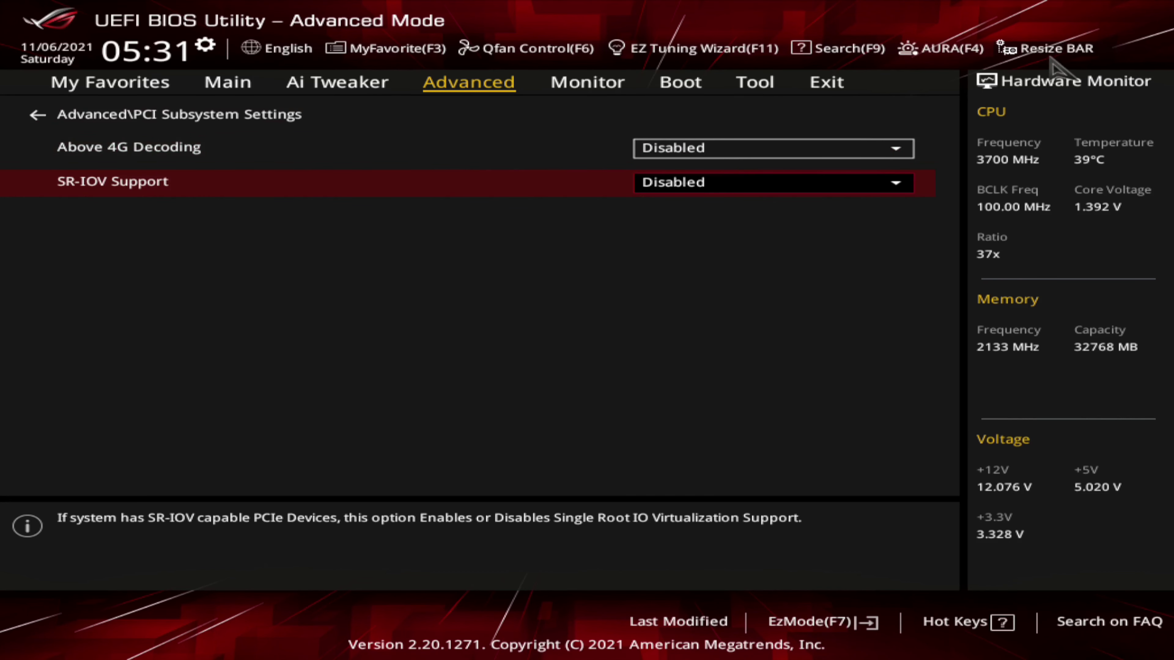
click(1051, 51)
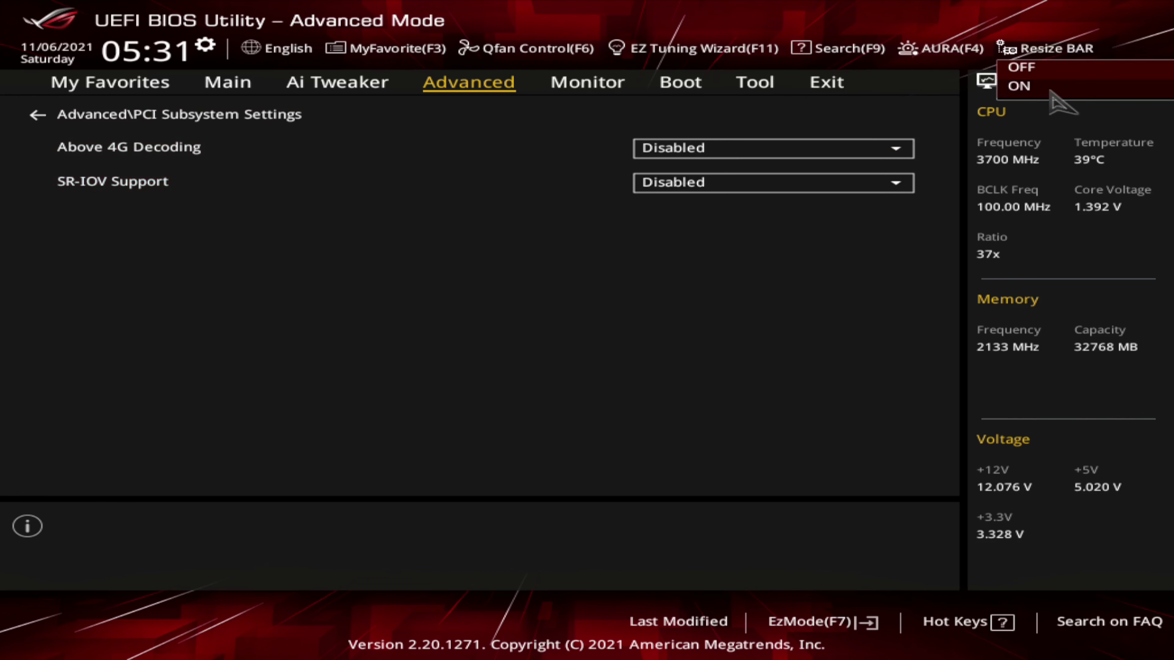
click(1049, 88)
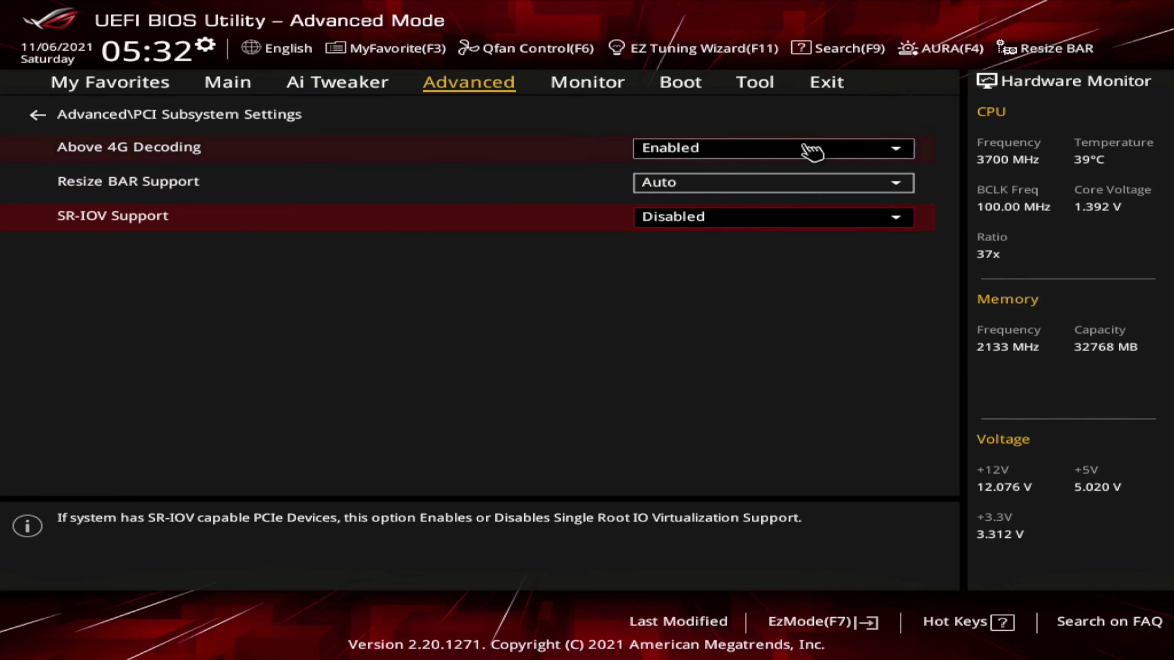
- Check the Resize BAR choices, keeping ON, and return to the Advanced list
click(1075, 56)
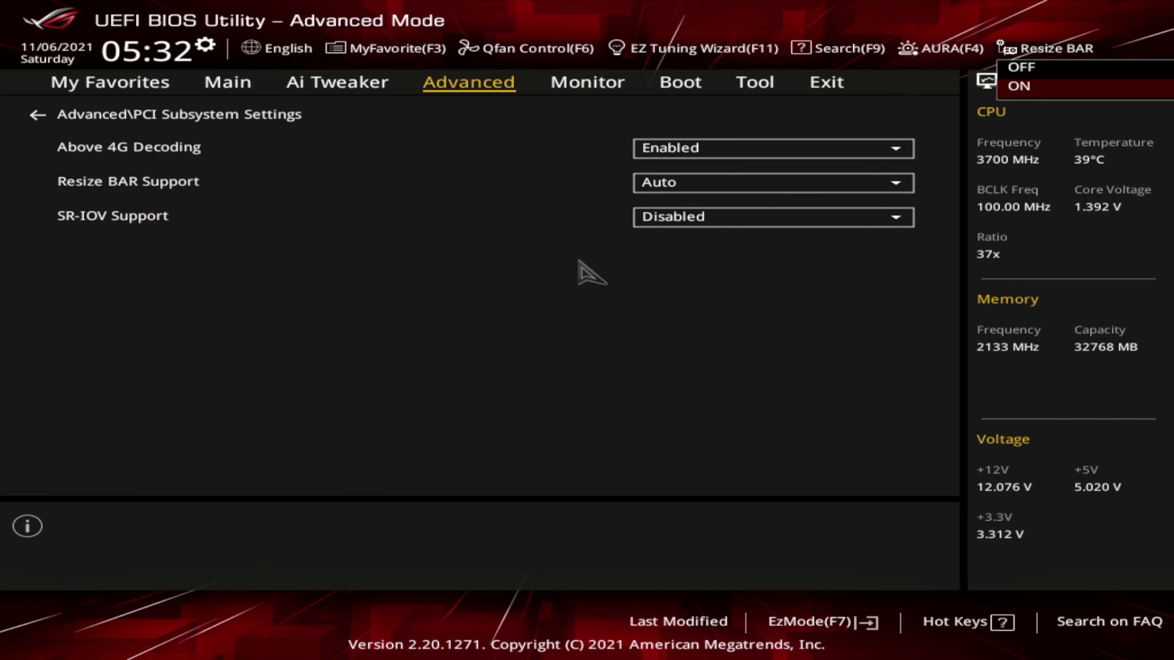
click(537, 320)
key(Escape)
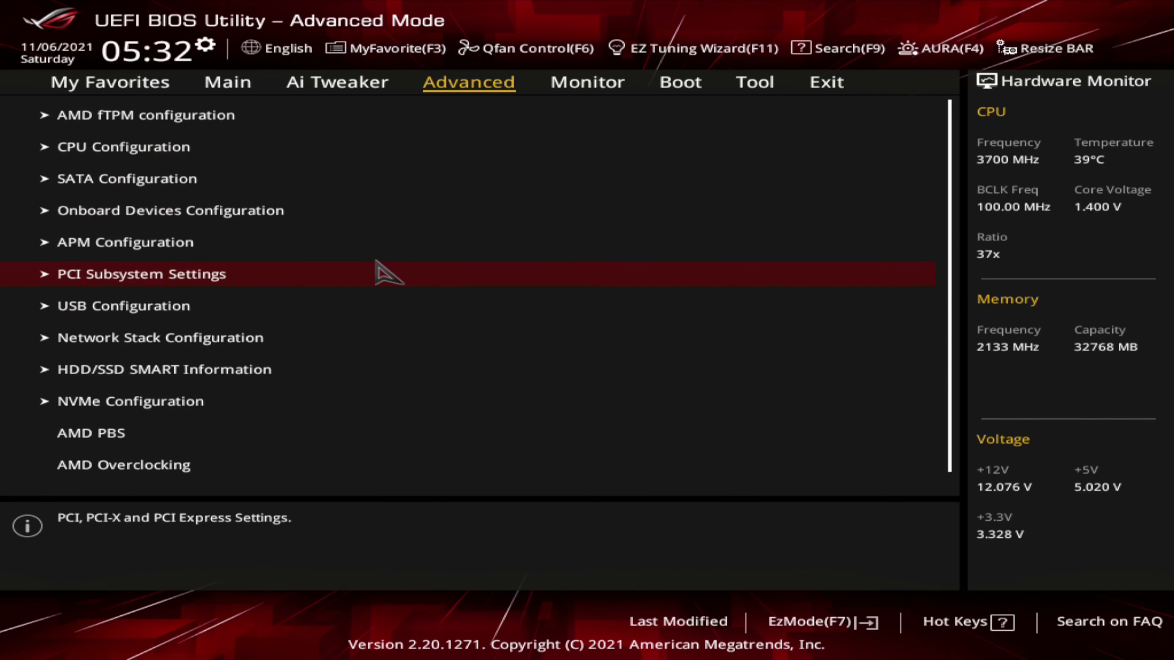
- Examine the USB Configuration options and the individual ports under USB Single Port Control, and return to the Advanced list
click(175, 308)
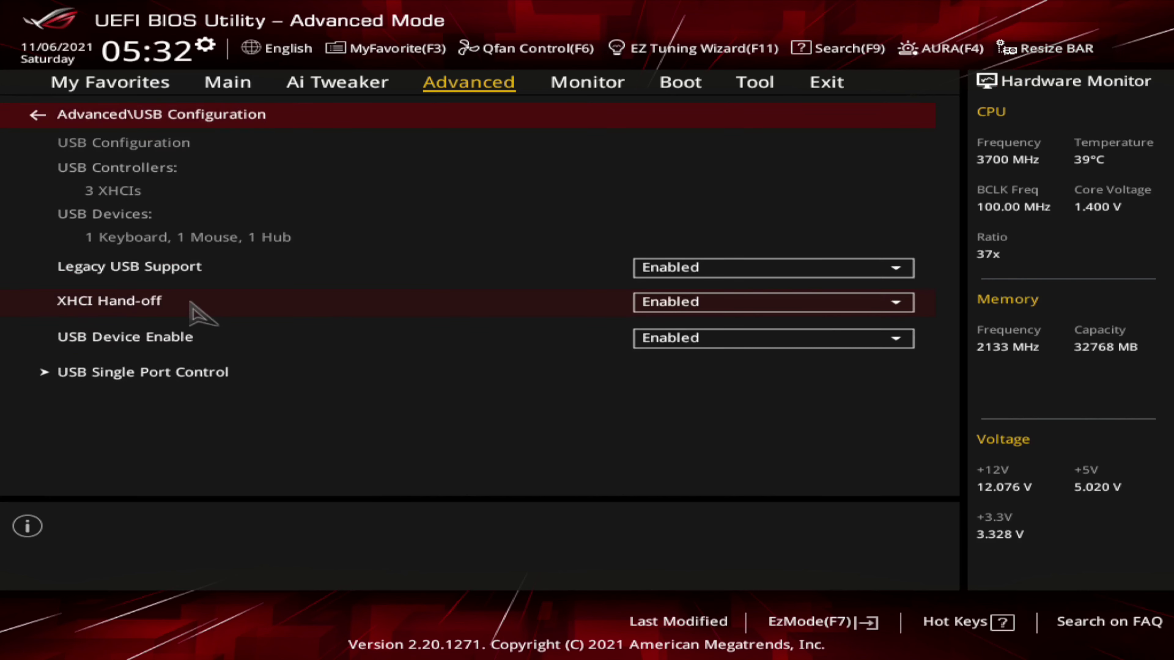
click(166, 372)
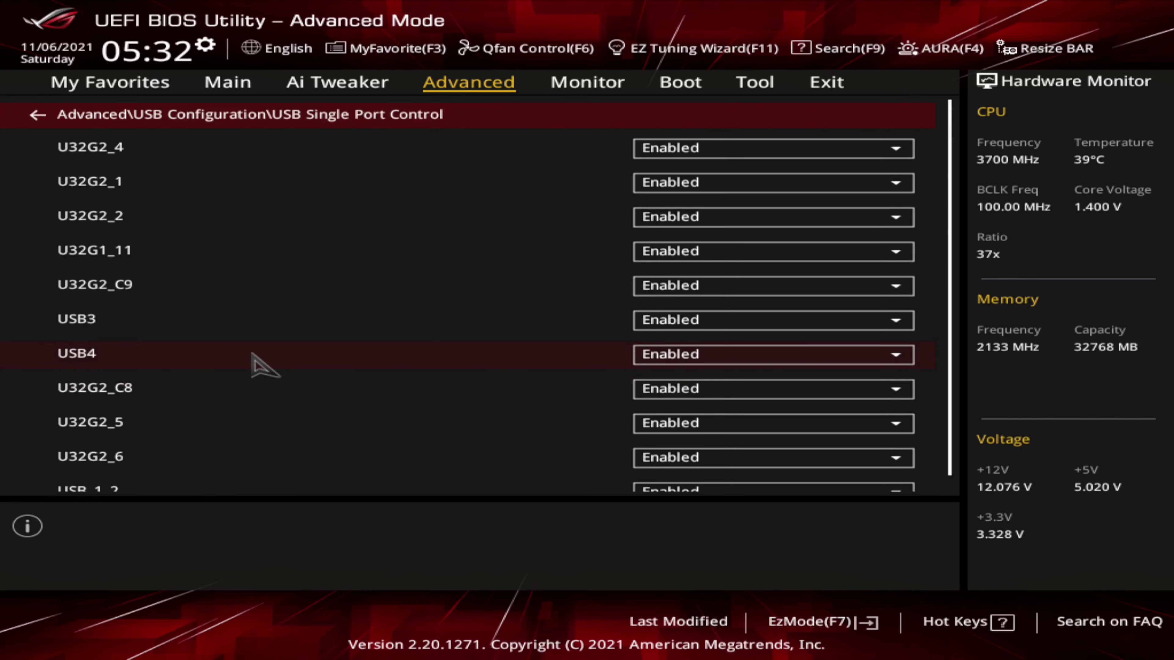
key(Escape)
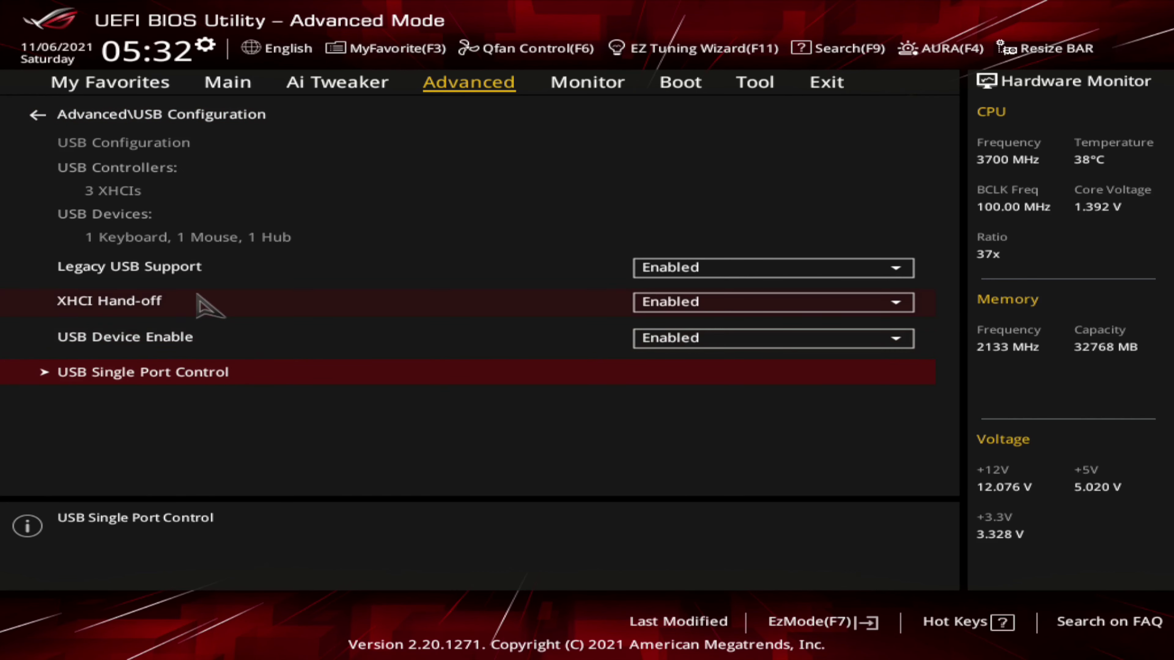
key(Escape)
- Check the Network Stack setting and the device choices in HDD/SSD SMART Information, and return to the Advanced list
click(177, 334)
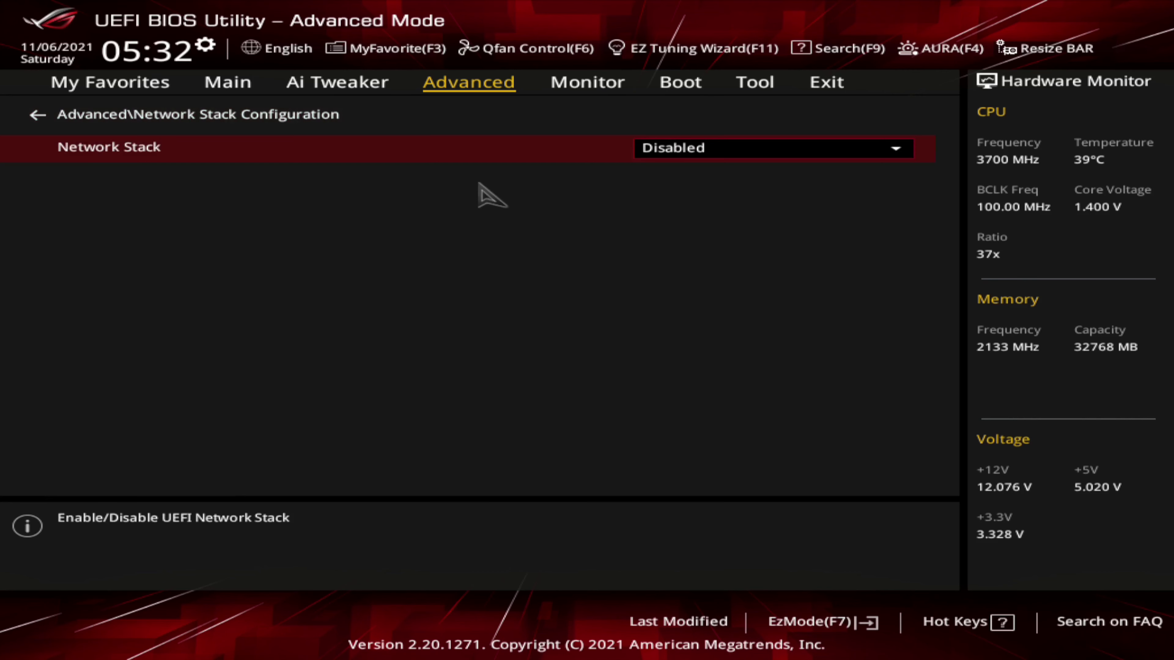
key(Escape)
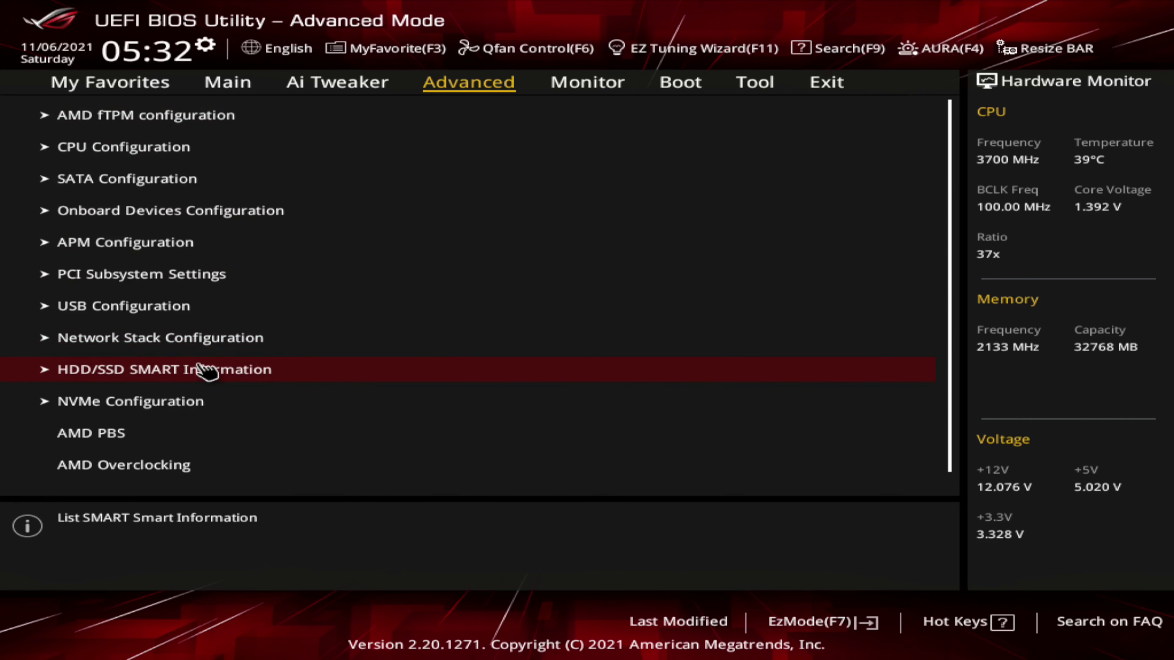
click(205, 370)
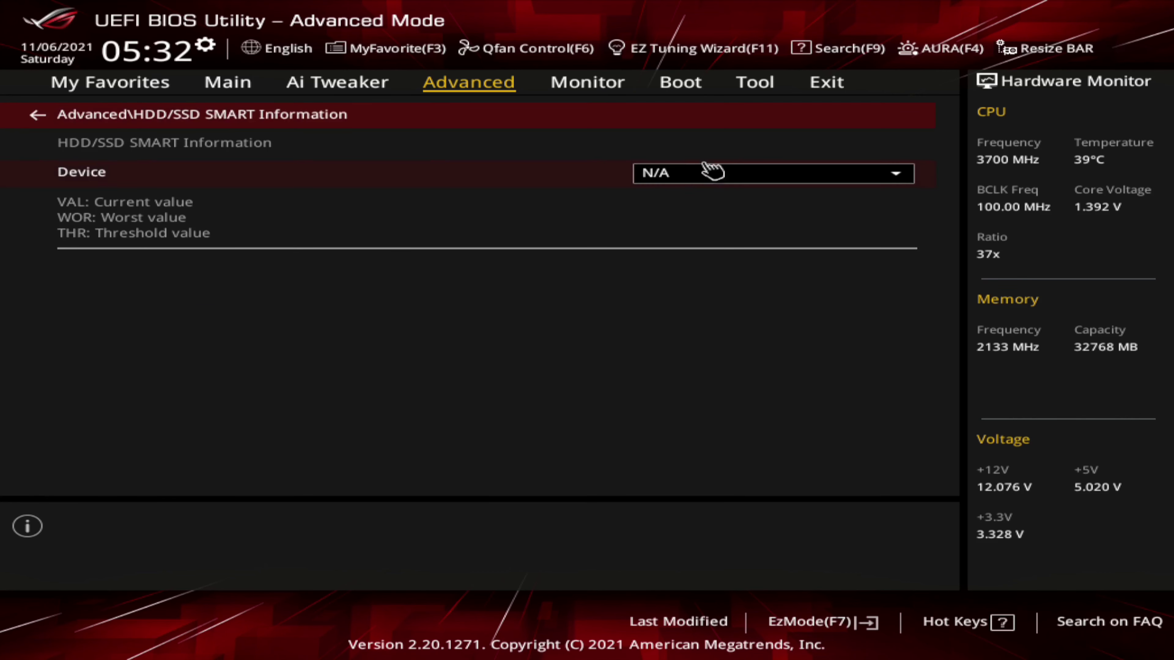
click(692, 173)
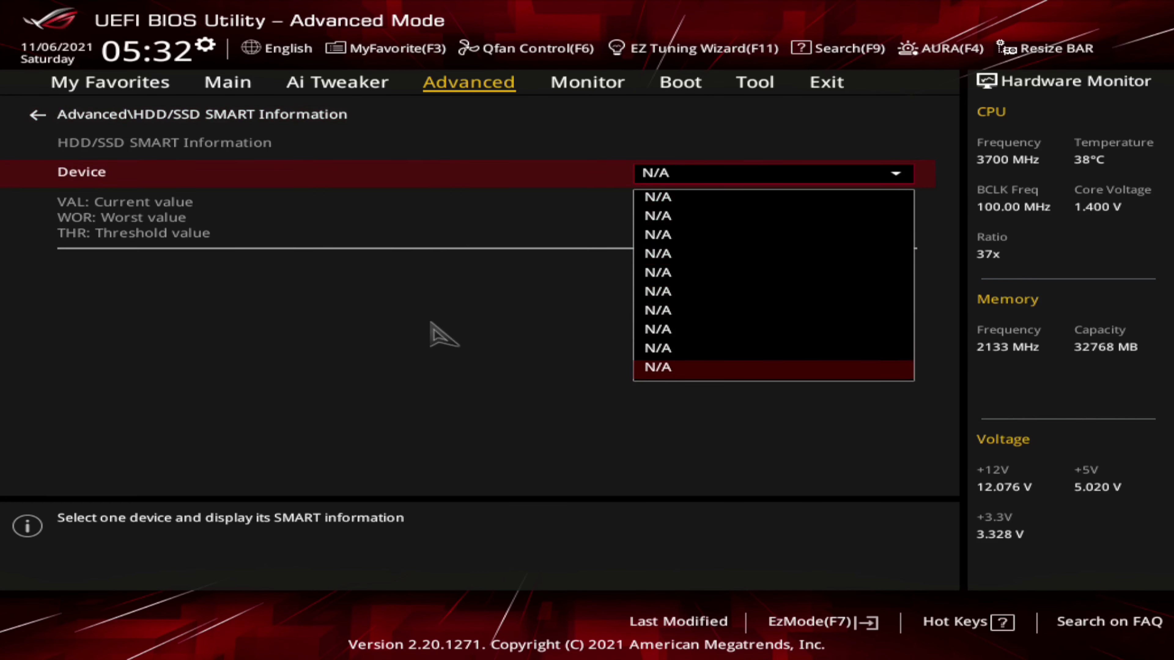
key(Escape)
key(Escape)
- Examine the drive details and self-test options of the first Samsung SSD 980 PRO 1TB in NVMe Configuration
key(Down)
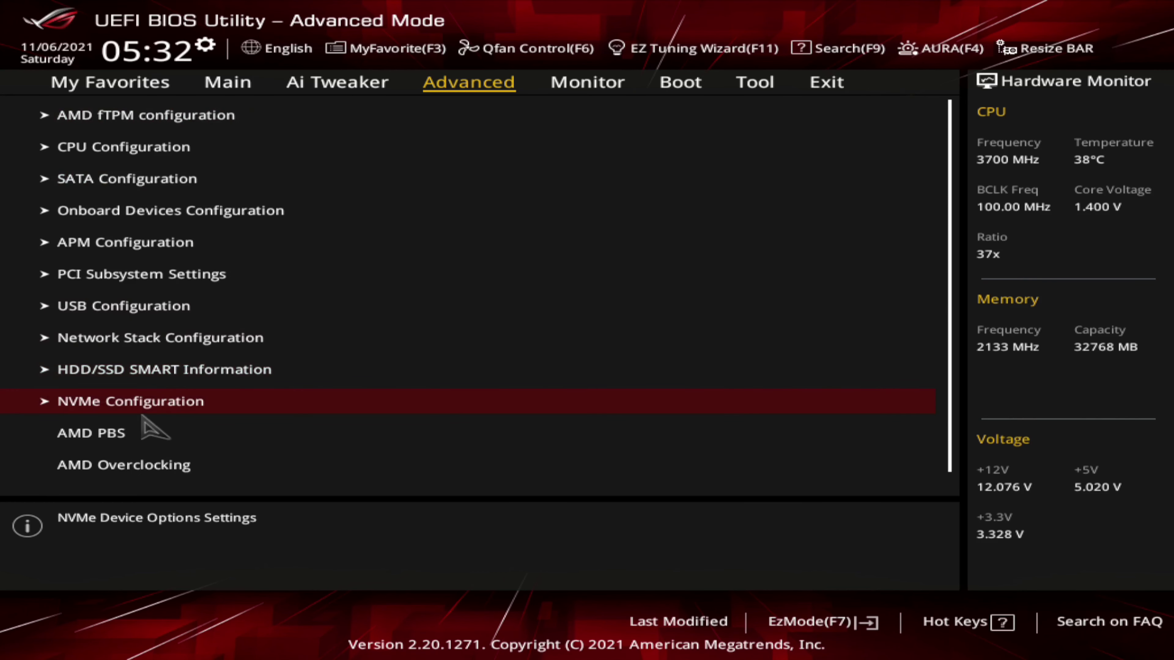
click(148, 408)
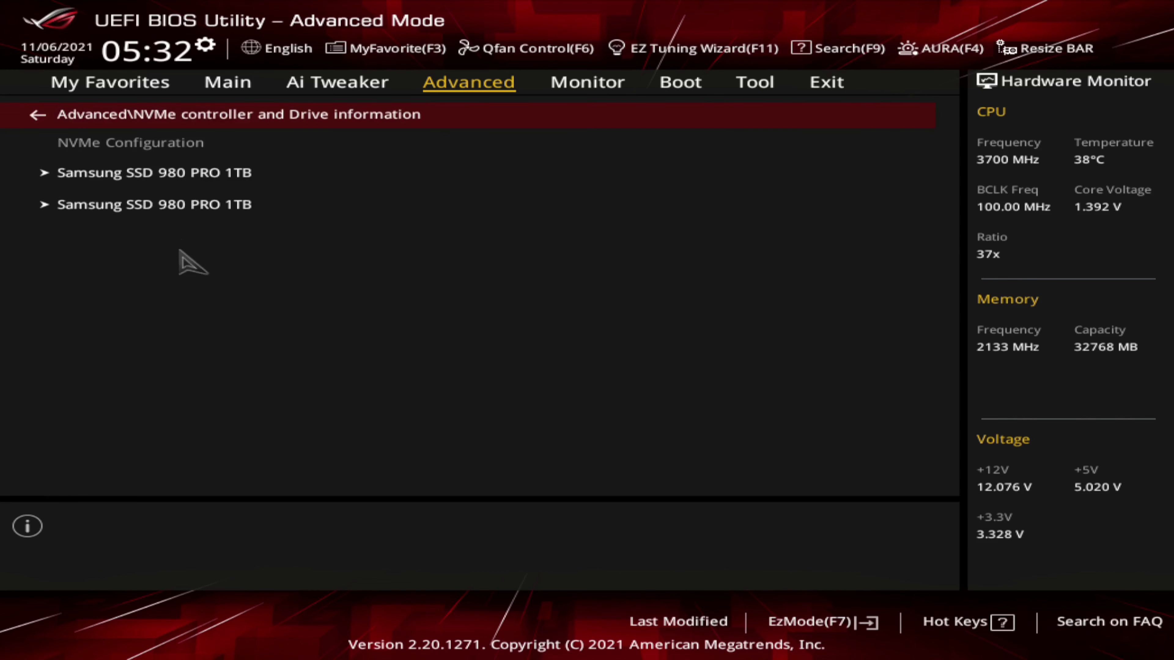
click(217, 172)
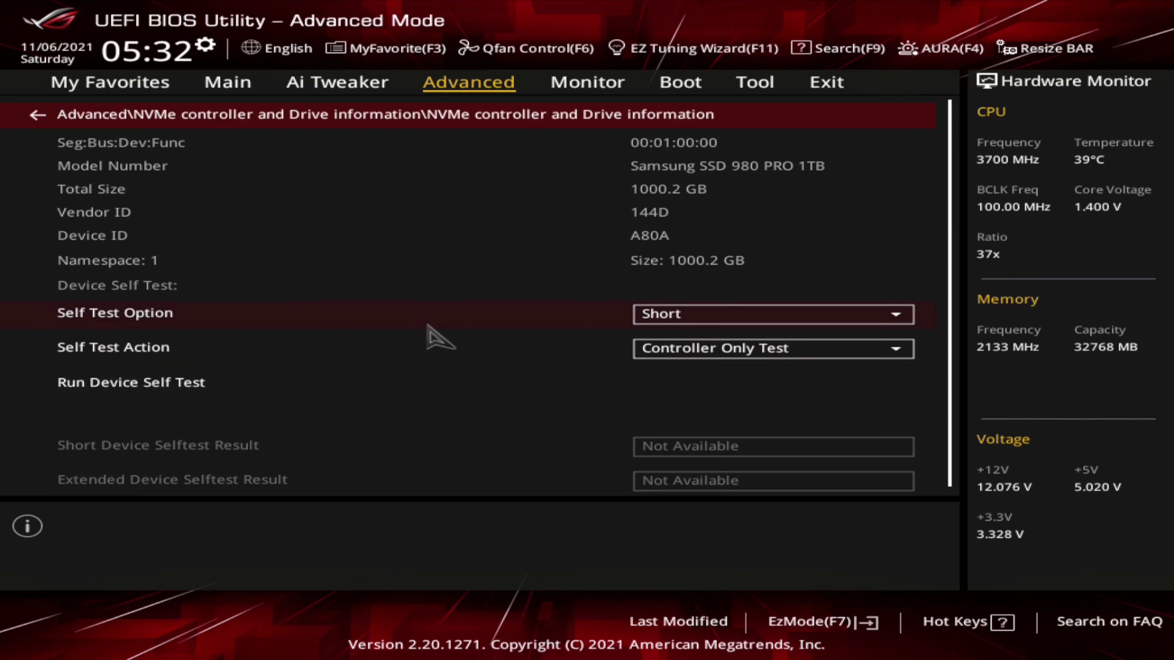
key(Down)
key(Down)
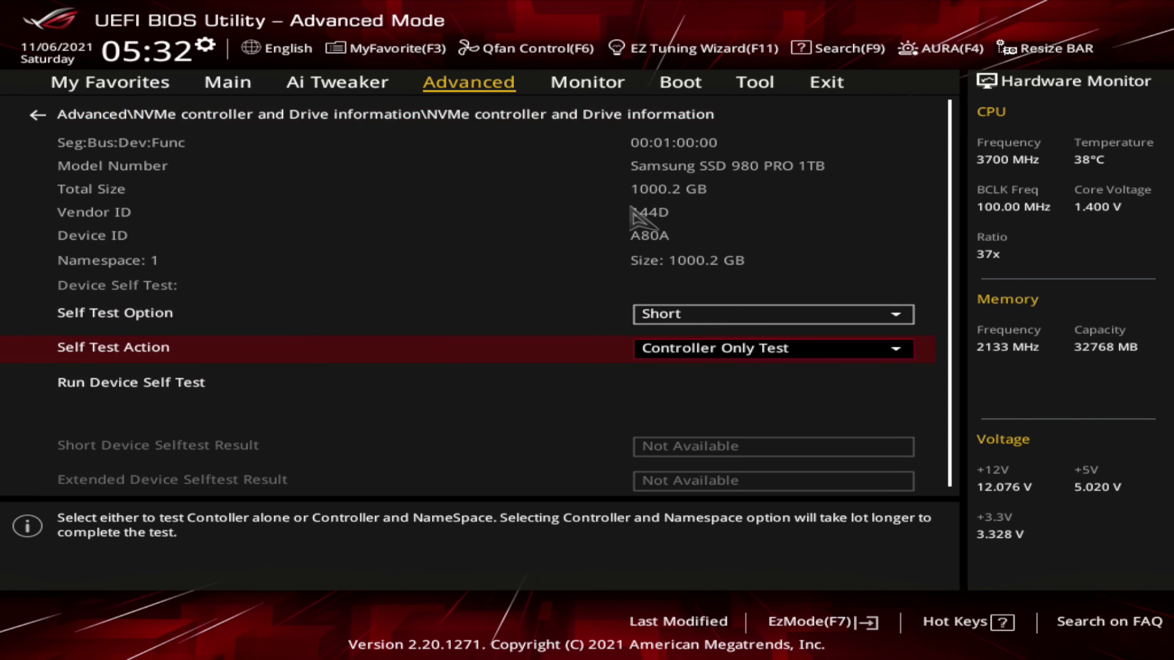
key(Down)
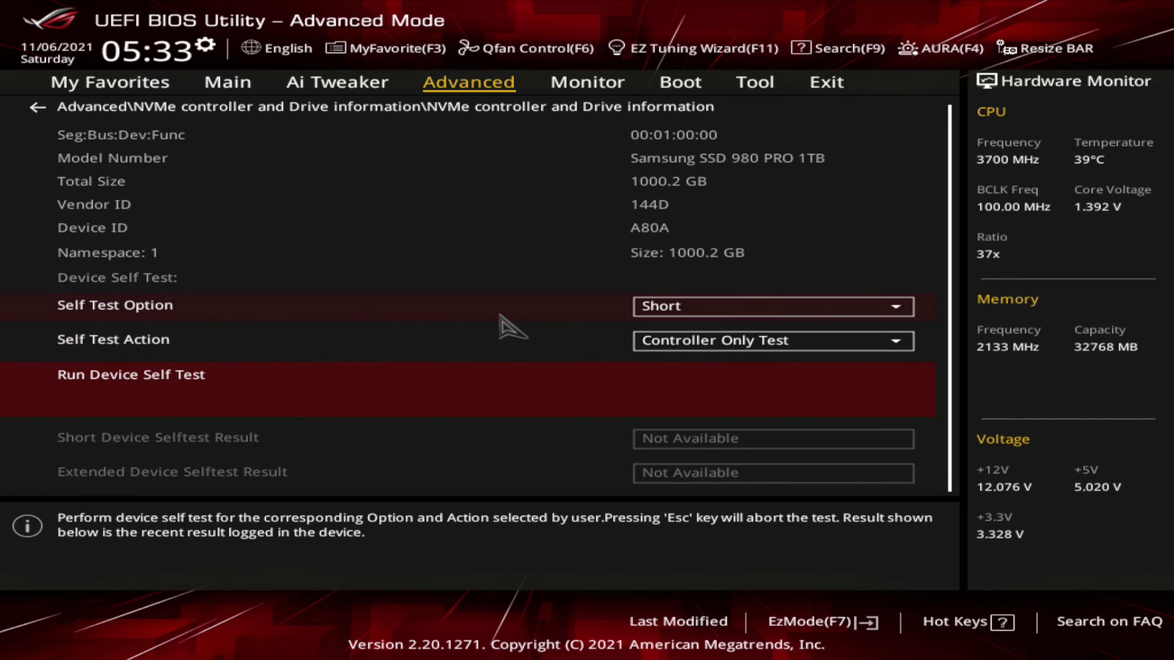
- Inspect the second Samsung SSD 980 PRO 1TB's drive information and return to the Advanced list
key(Escape)
click(185, 206)
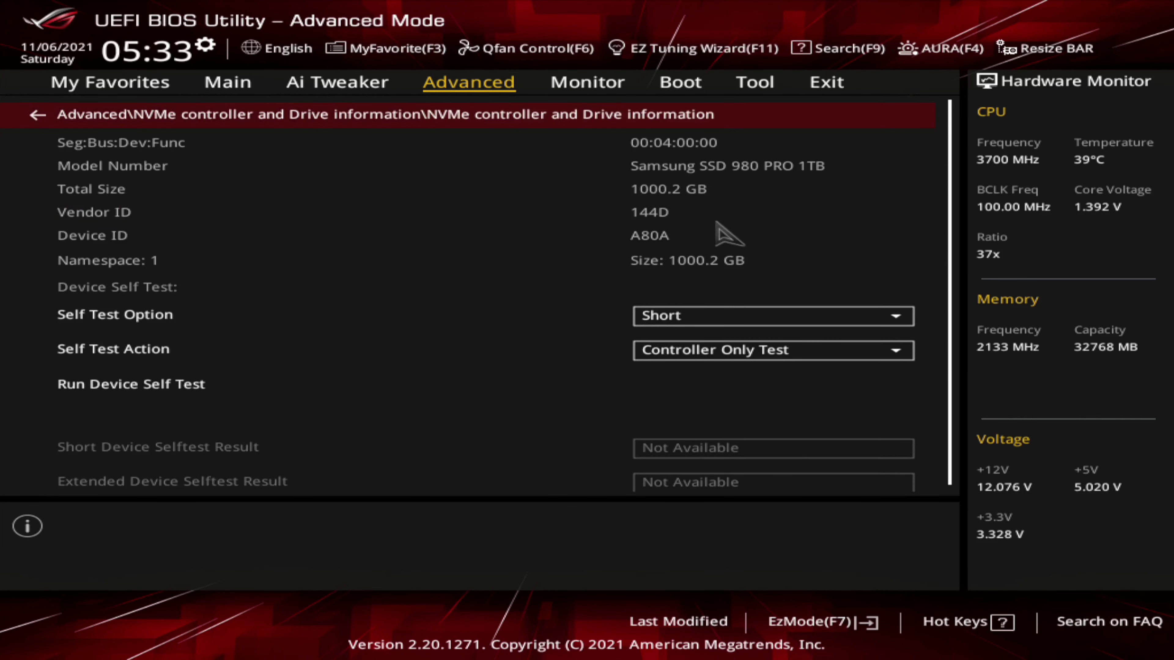
key(Escape)
key(Escape)
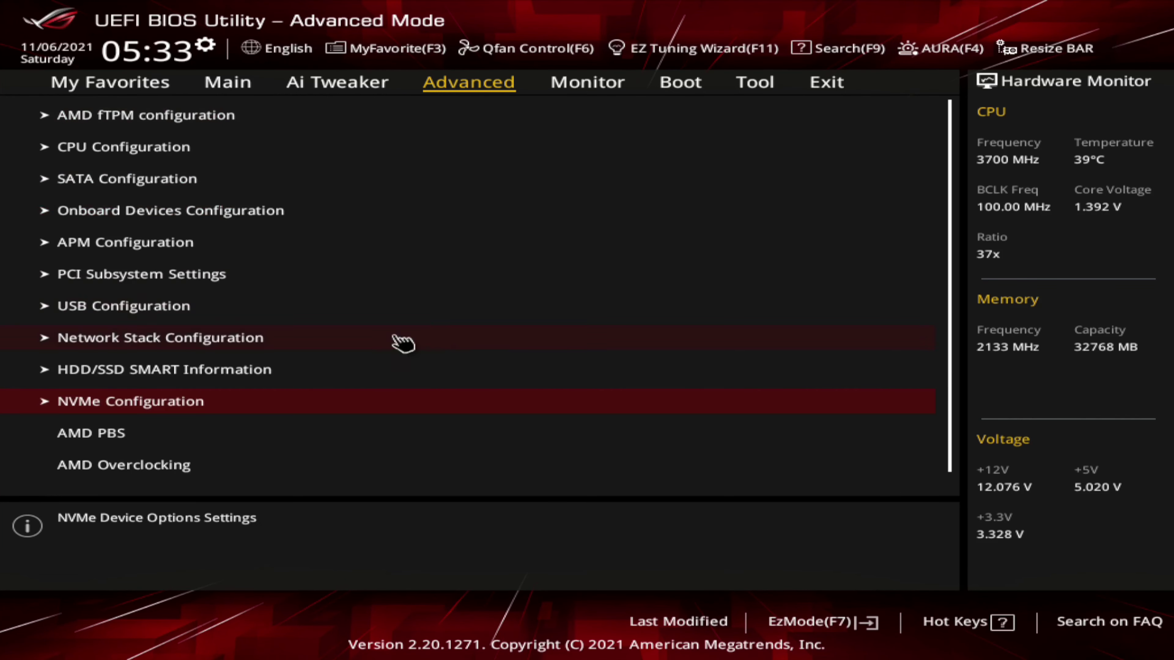
- Check the Data Link Feature Exchange setting in AMD PBS and return to the Advanced list
key(Down)
key(Down)
key(Down)
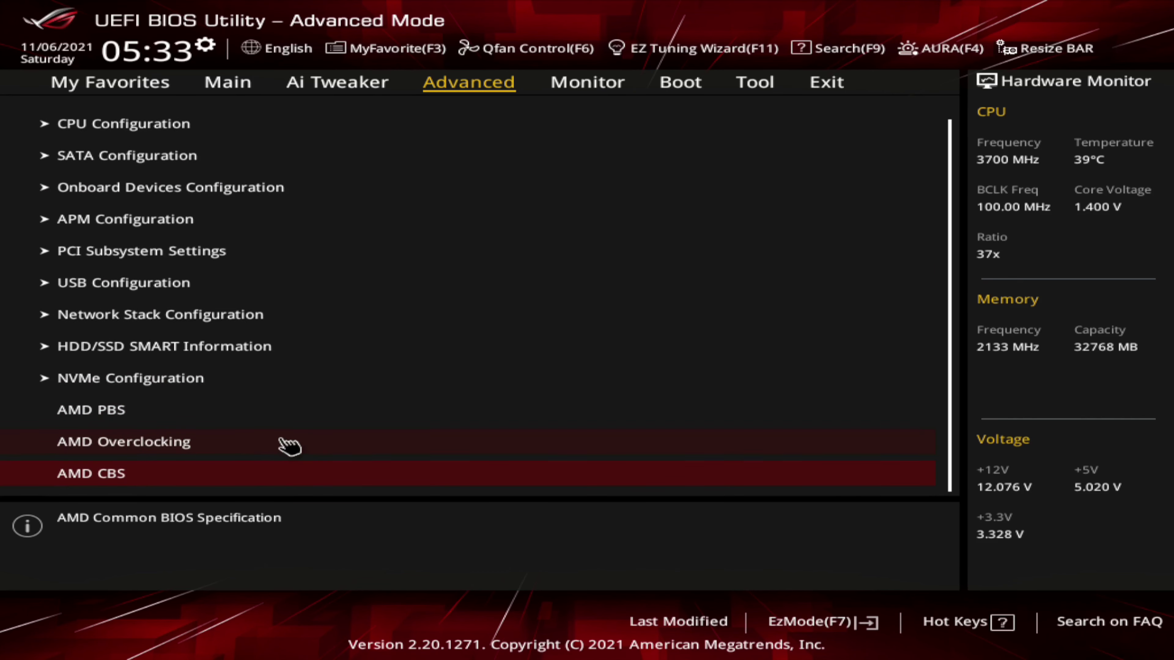
click(163, 422)
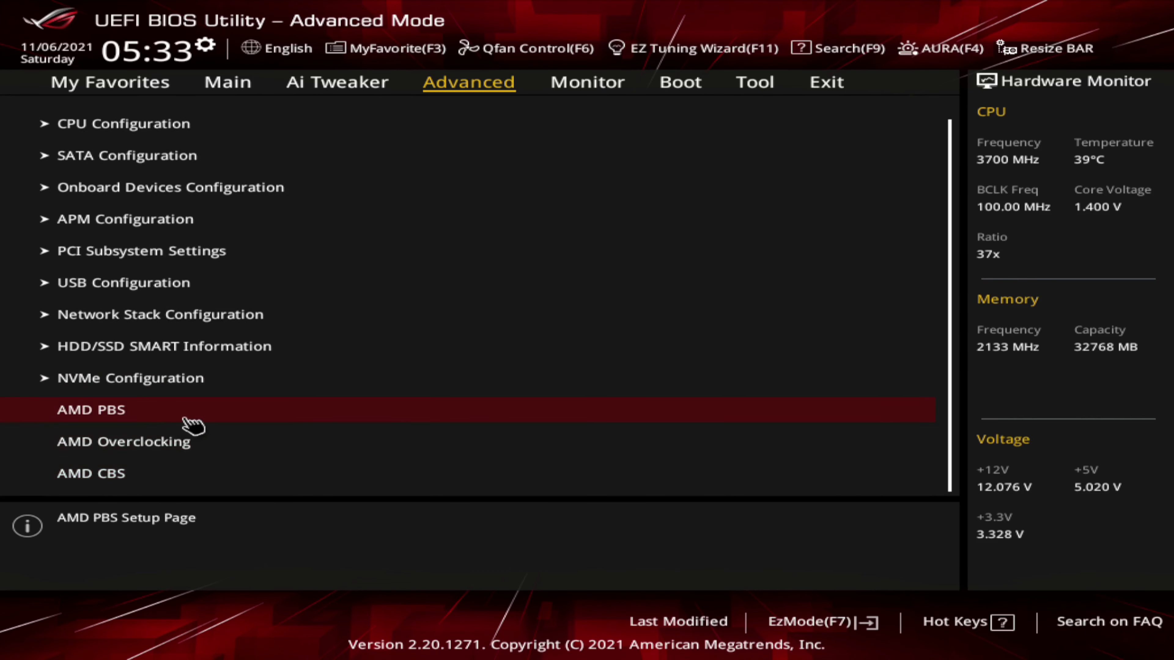
click(178, 418)
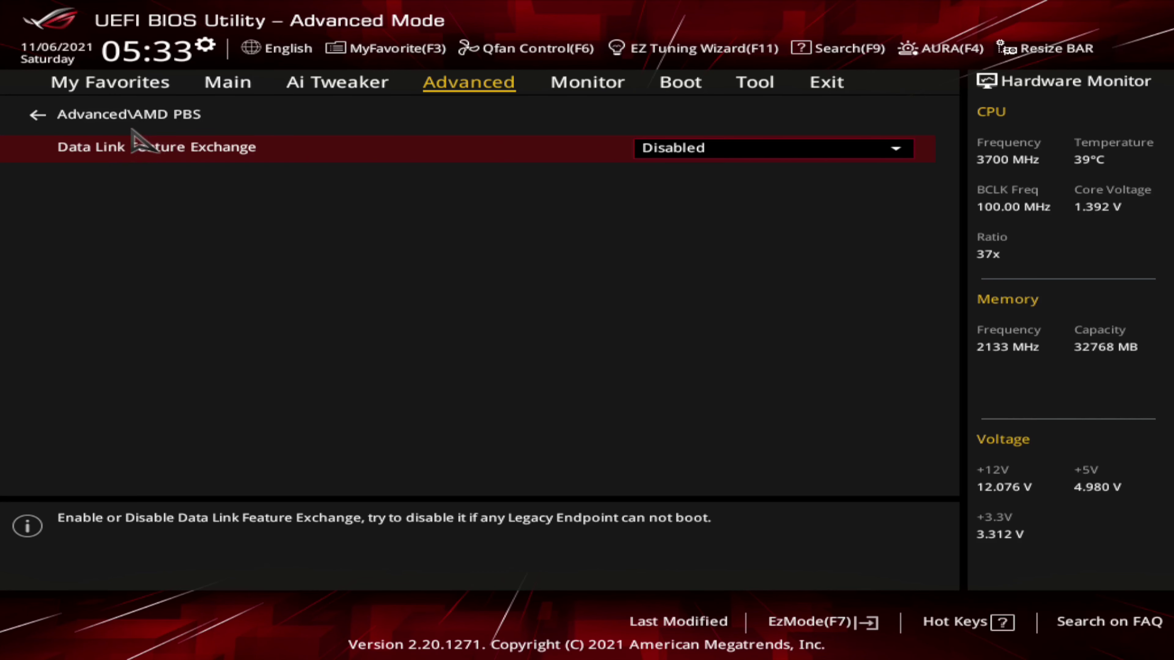
key(Escape)
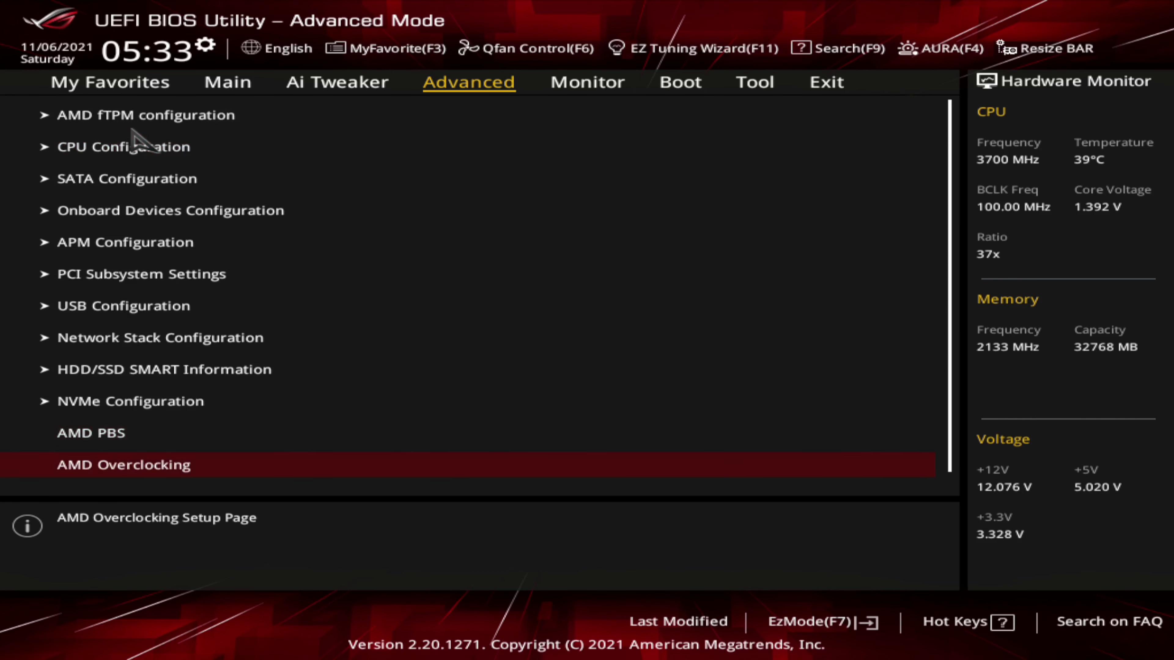
- View the AMD Overclocking warning page and go back without accepting it
key(Down)
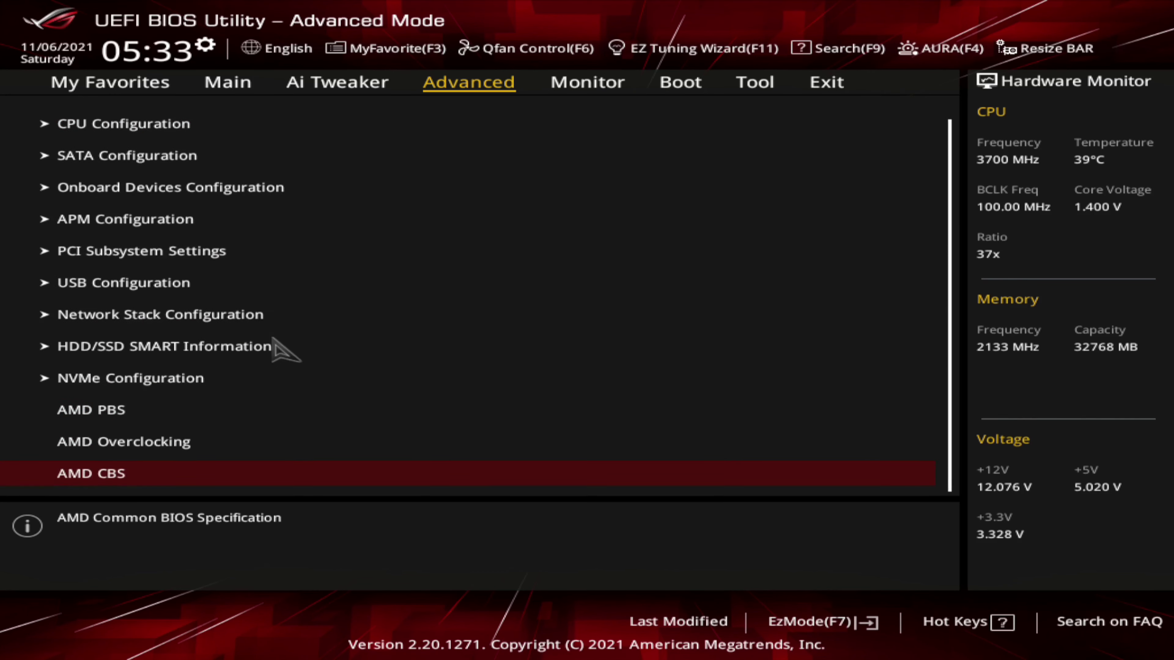
click(217, 444)
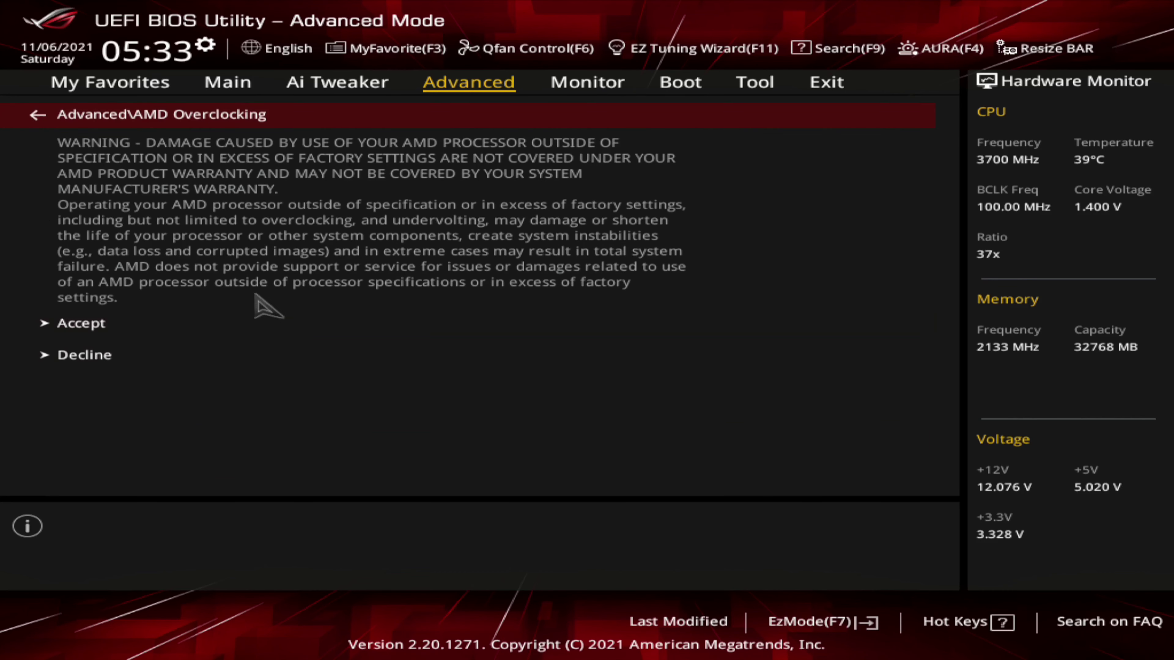
key(Escape)
- Review the AMD CBS options, including Core Performance Boost, Global C-state Control, IOMMU and TSME, and return to the Advanced list
key(Up)
click(127, 492)
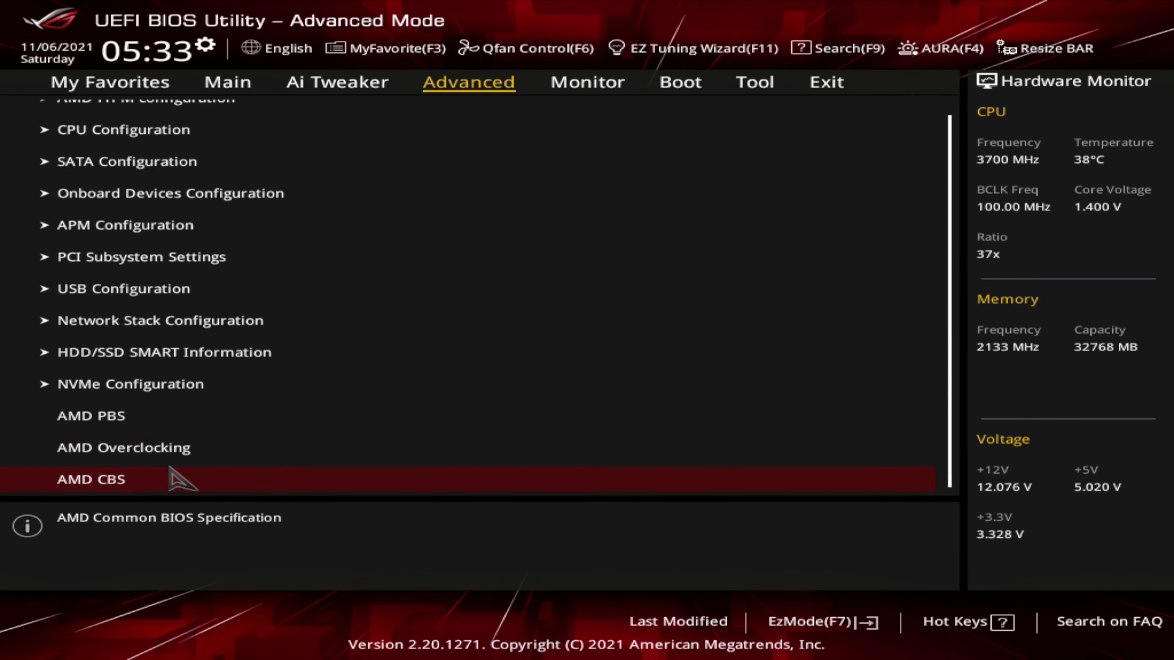
click(116, 483)
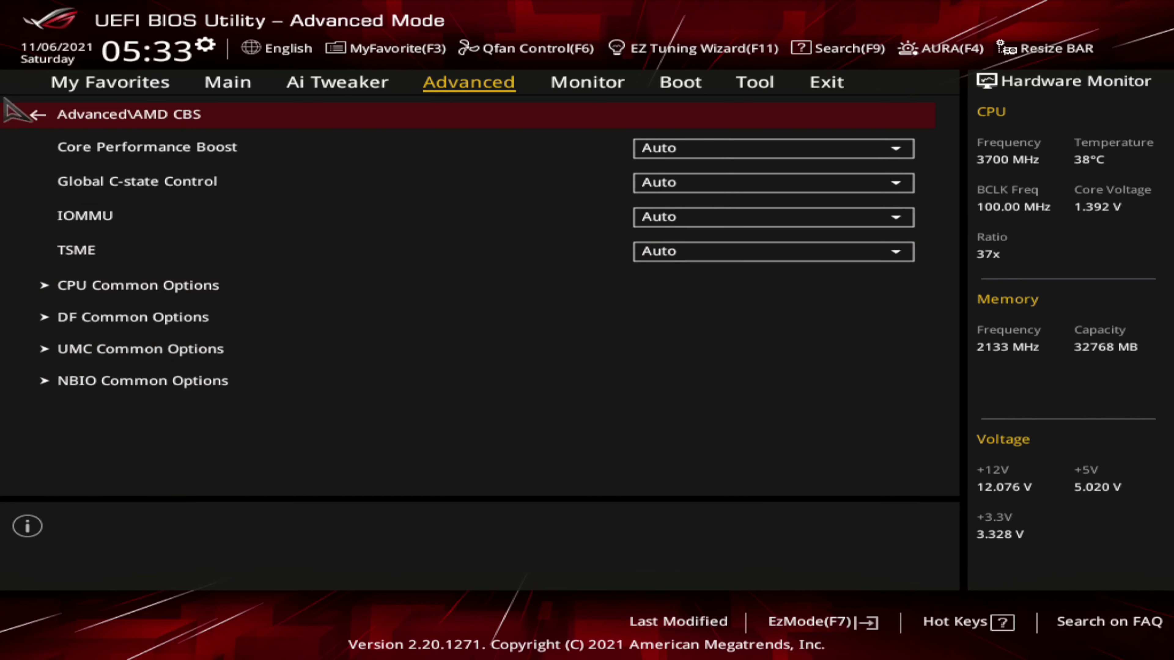
click(87, 113)
scroll(118, 318, down, 2)
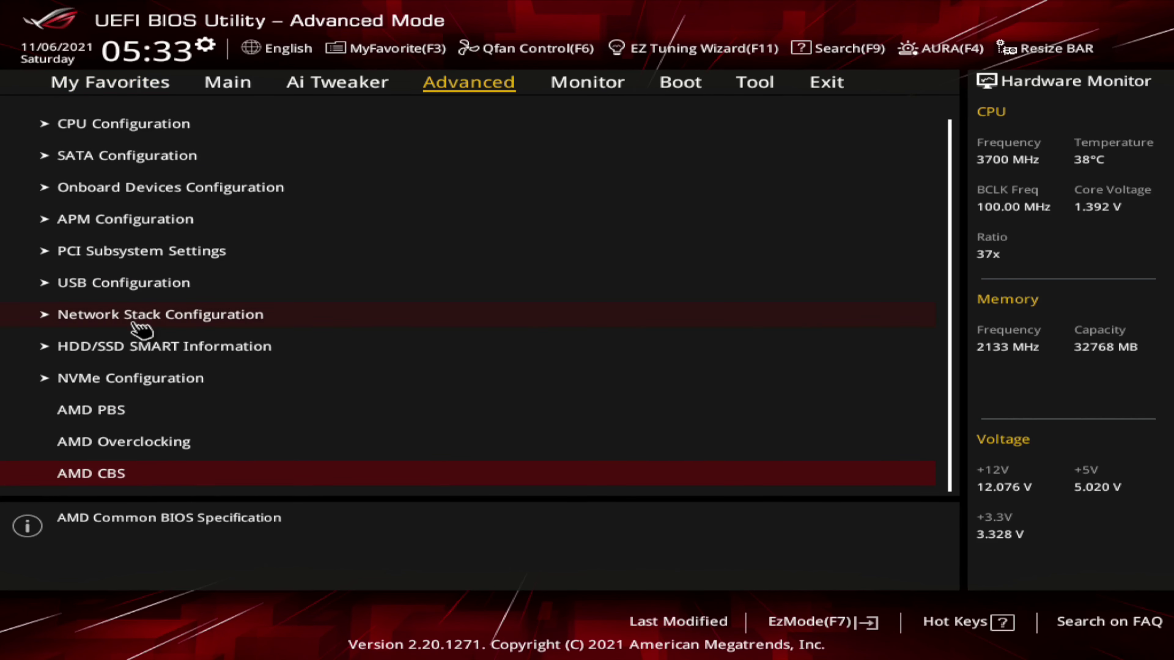
click(104, 481)
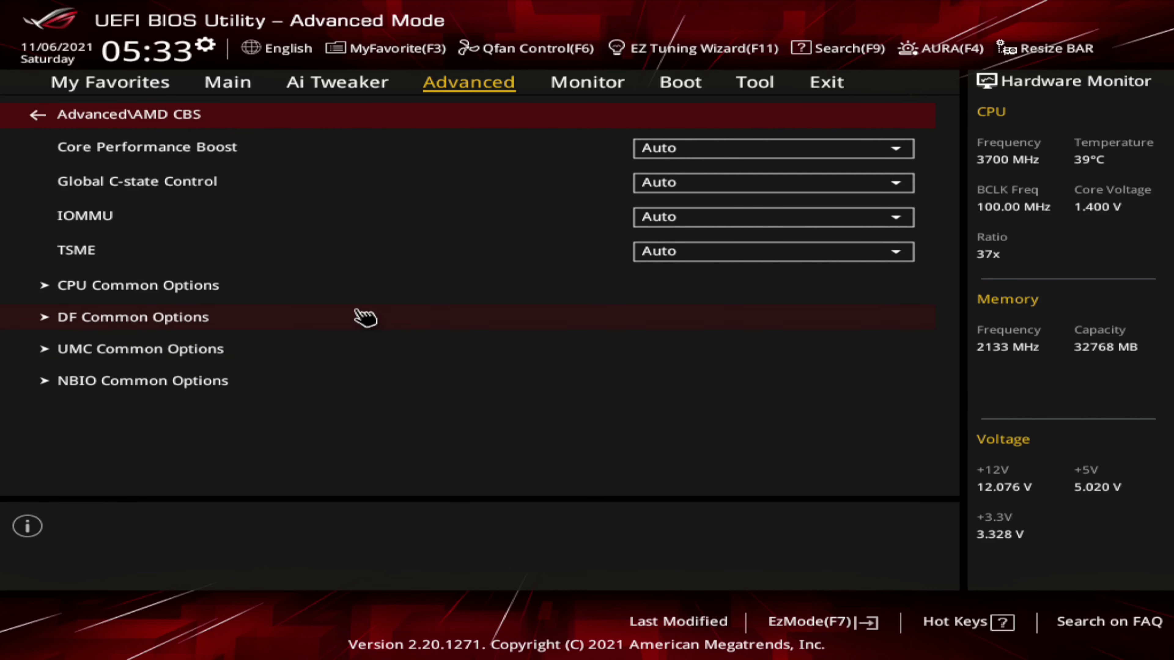
key(Escape)
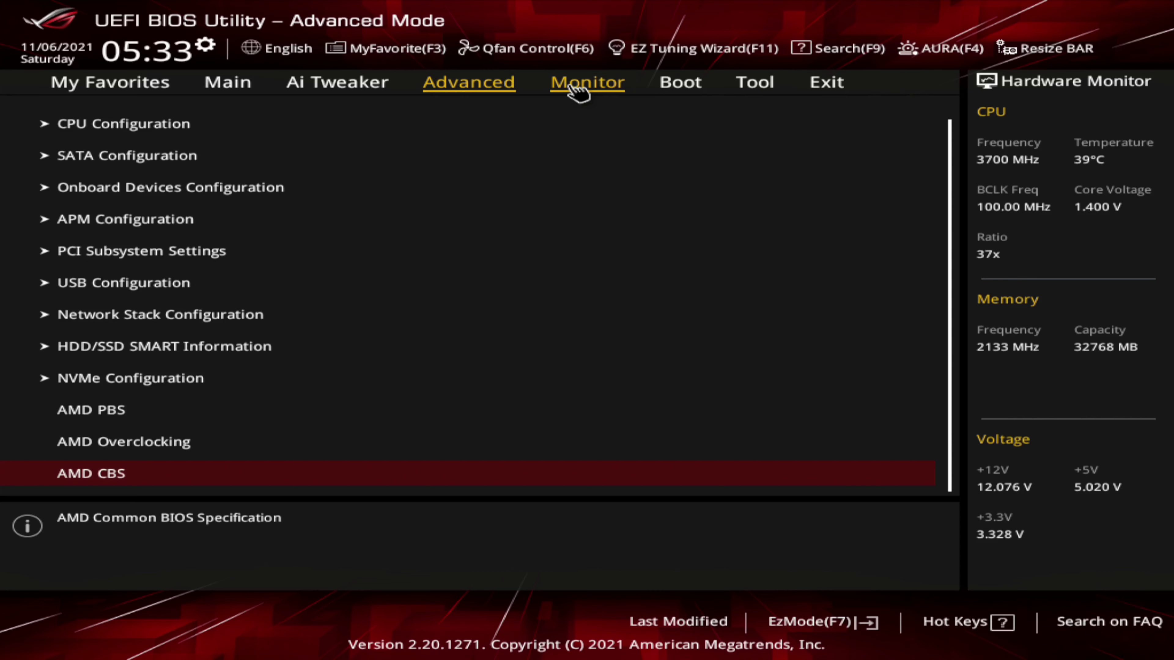
- Open the Monitor page and examine the CPU, package, motherboard and T_Sensor temperatures and the CPU fan speed
click(575, 91)
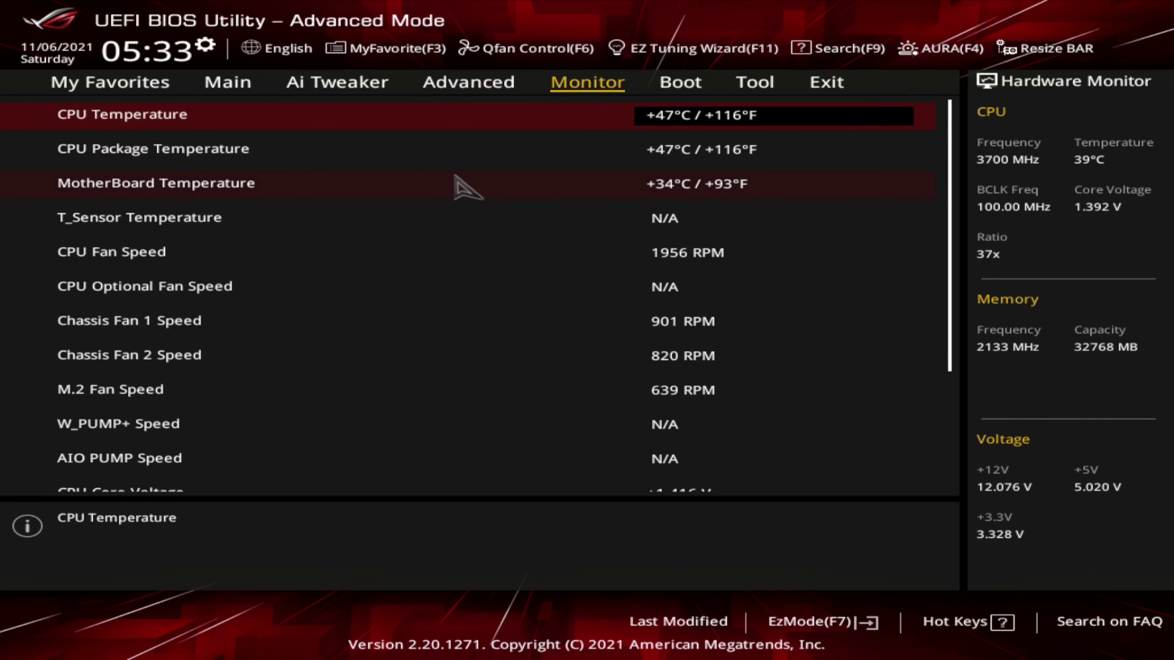
key(Down)
key(Down)
key(Down)
key(Down)
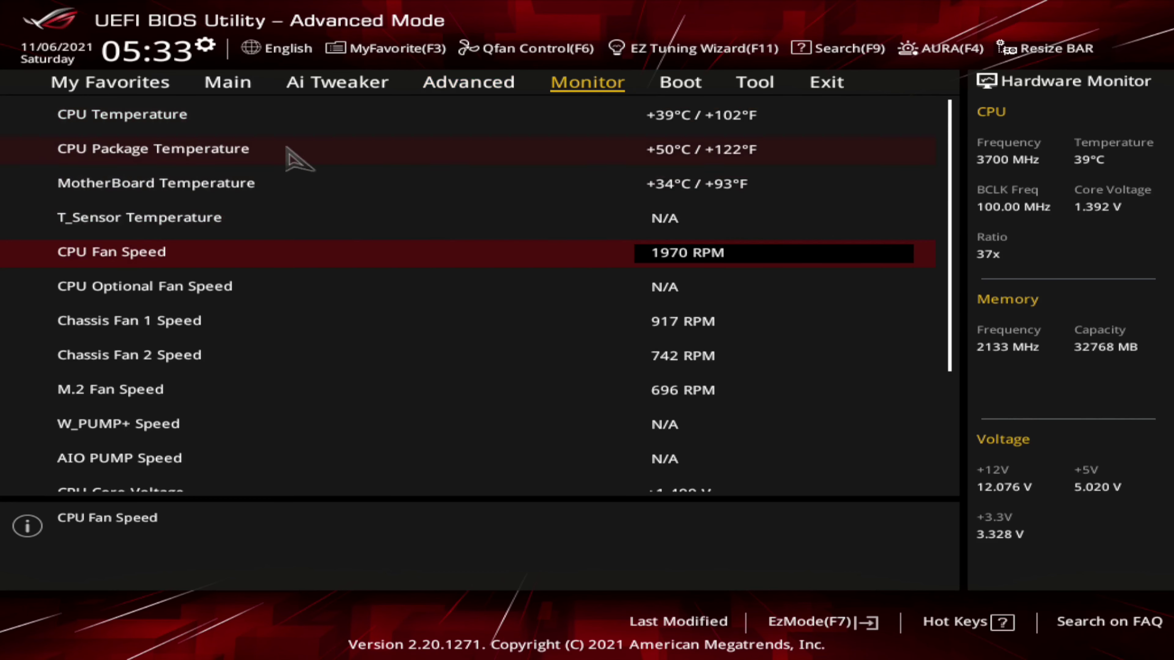
- Review the chassis, M.2 and pump fan speeds and the voltages, down to Q-Fan Configuration
key(Down)
key(Down)
key(Down)
key(Down)
key(Down)
key(Down)
key(Down)
key(Down)
key(Down)
key(Down)
key(Down)
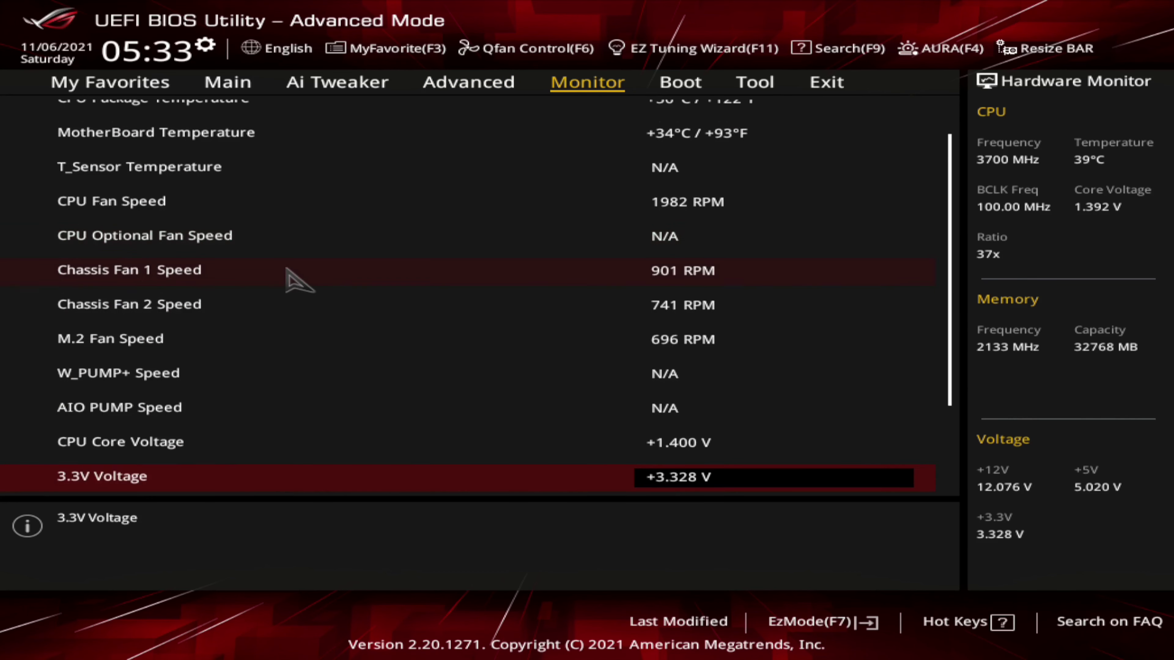
key(Down)
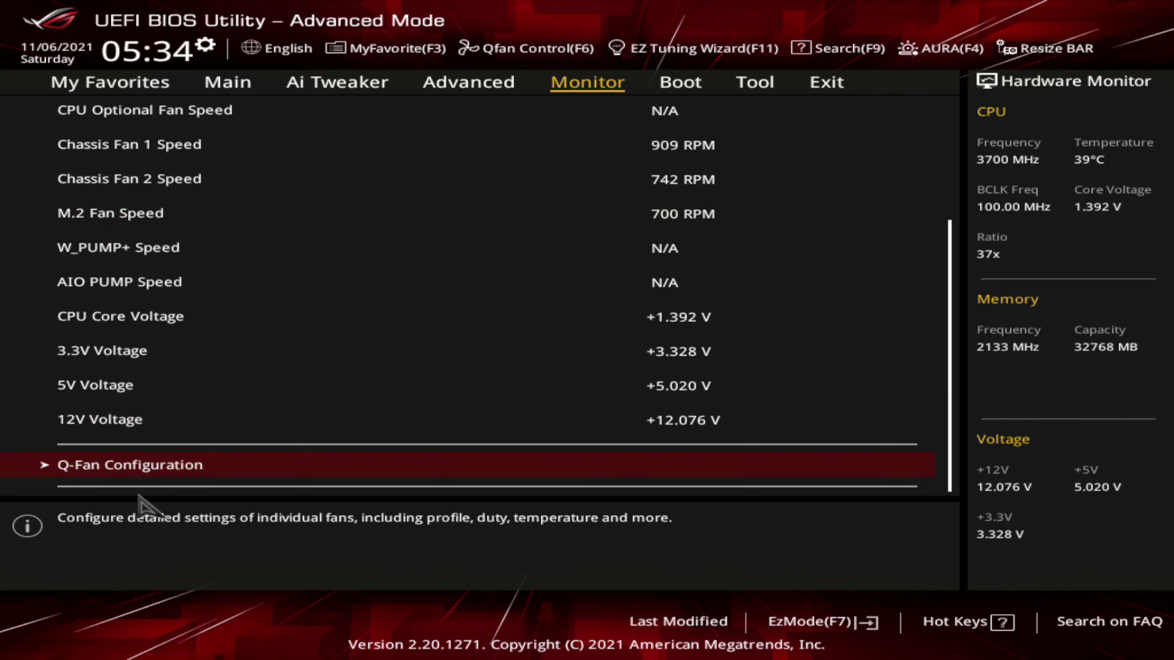
- Open Q-Fan Configuration and review the CPU fan, WATER PUMP+, AIO PUMP and M.2 fan settings
click(143, 466)
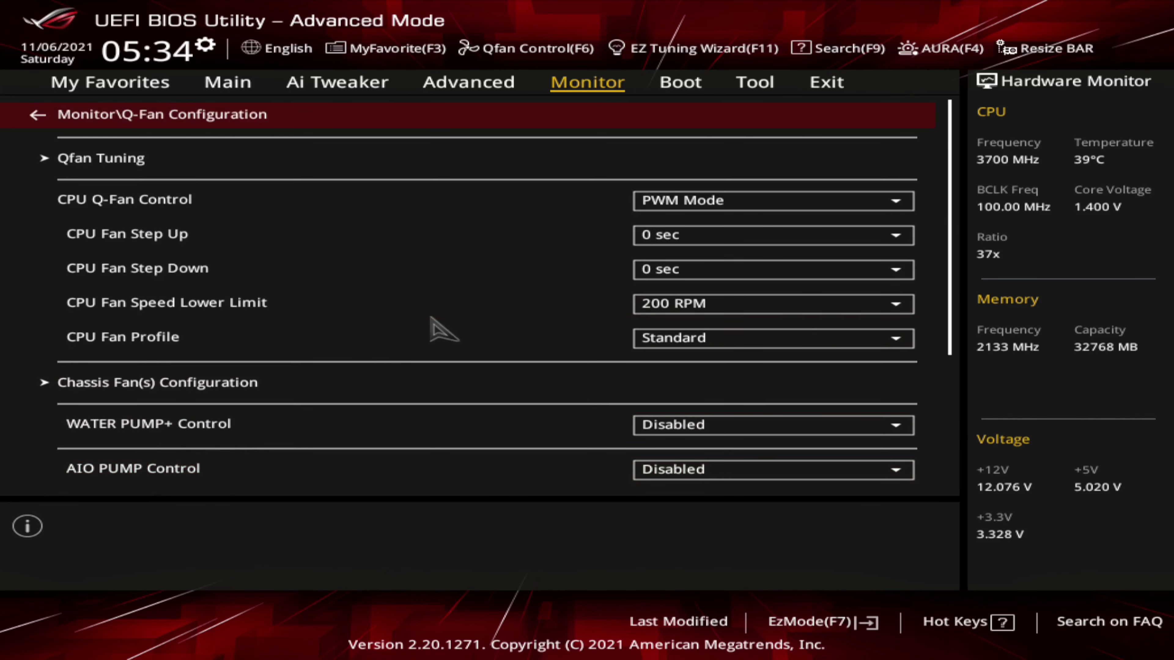
key(Down)
key(Down)
key(Down)
key(Down)
key(Down)
key(Down)
key(Down)
key(Down)
key(Down)
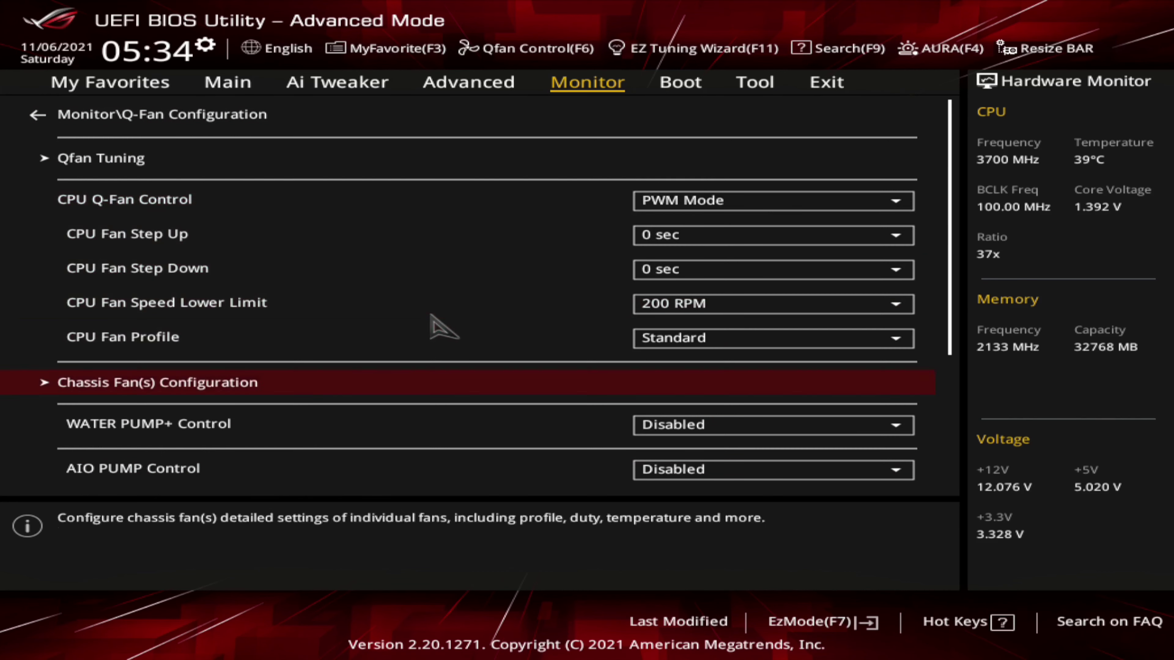
key(Down)
key(Down)
key(Down)
key(Down)
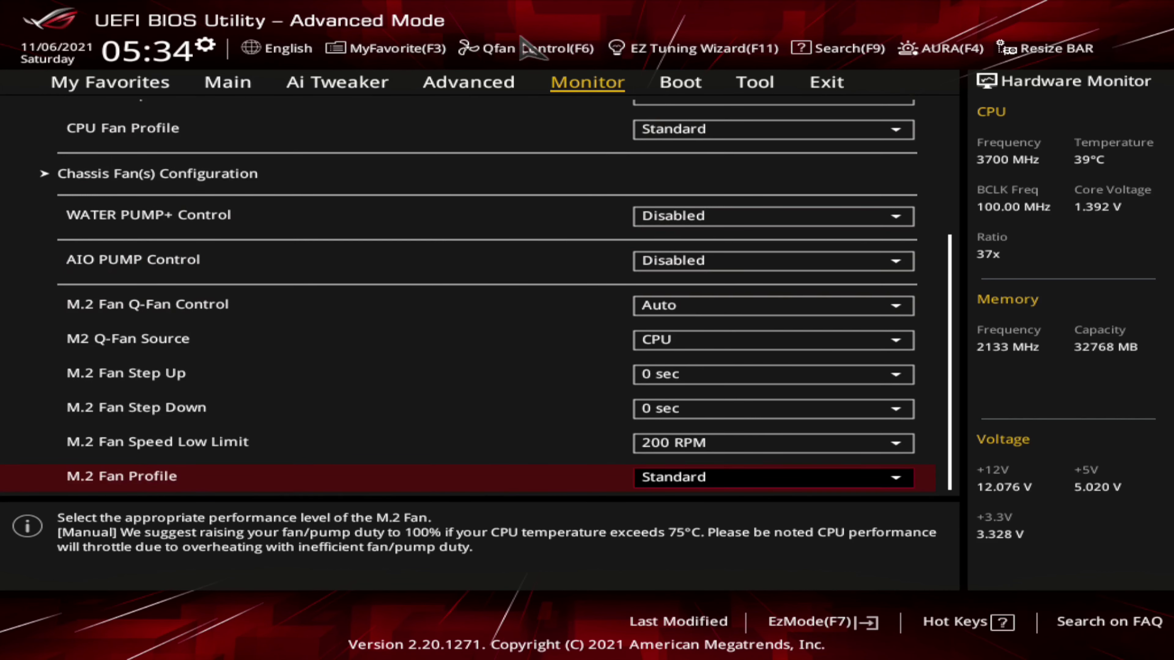
scroll(517, 213, down, 1)
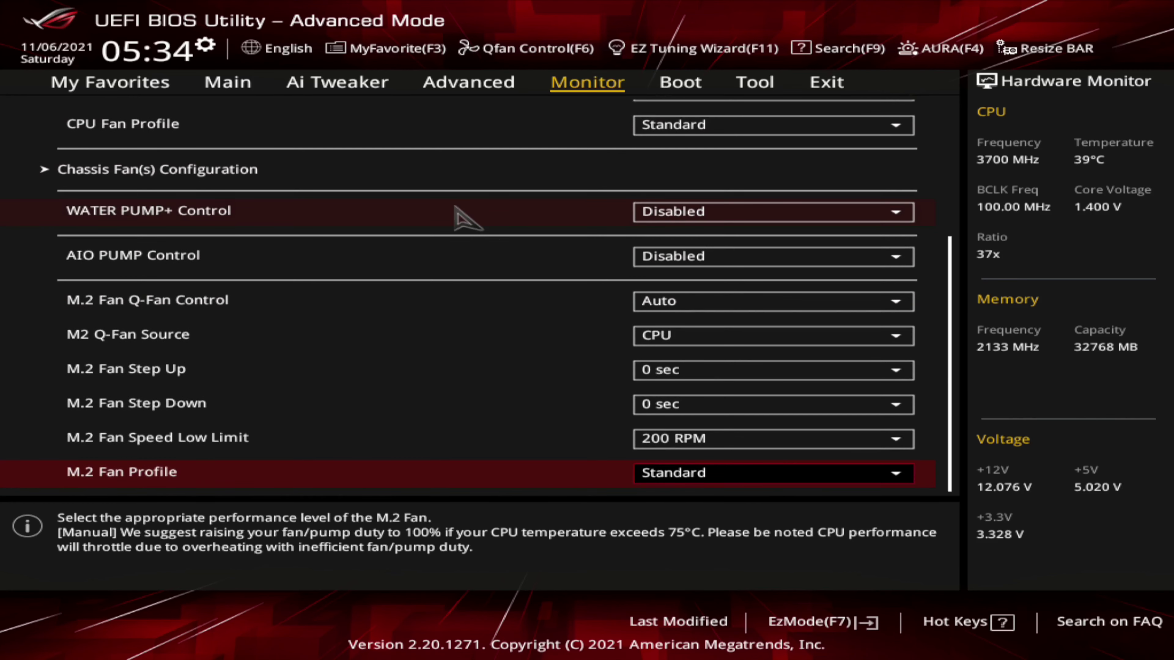
- Go through the Q-Fan Configuration list again, examining the step up, step down, speed limit and profile settings of the CPU and M.2 fans
key(Up)
key(Up)
key(Up)
key(Up)
key(Up)
key(Up)
key(Up)
key(Up)
key(Up)
key(Up)
key(Up)
key(Up)
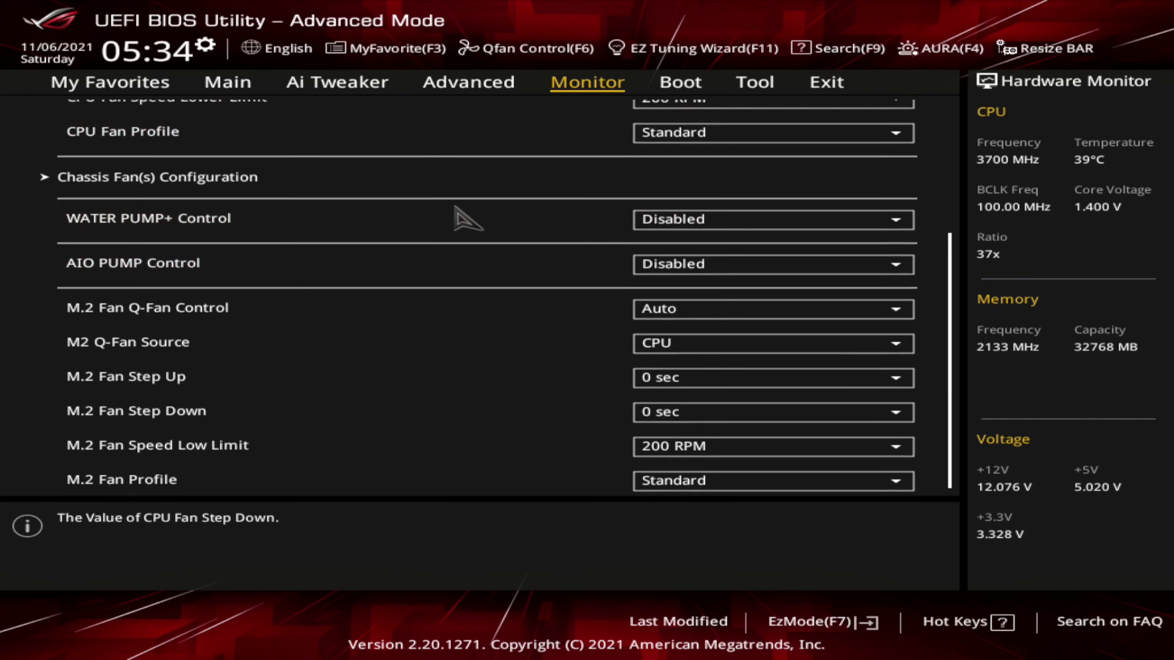
key(Down)
key(Down)
key(Down)
key(Down)
key(Down)
key(Down)
key(Down)
key(Down)
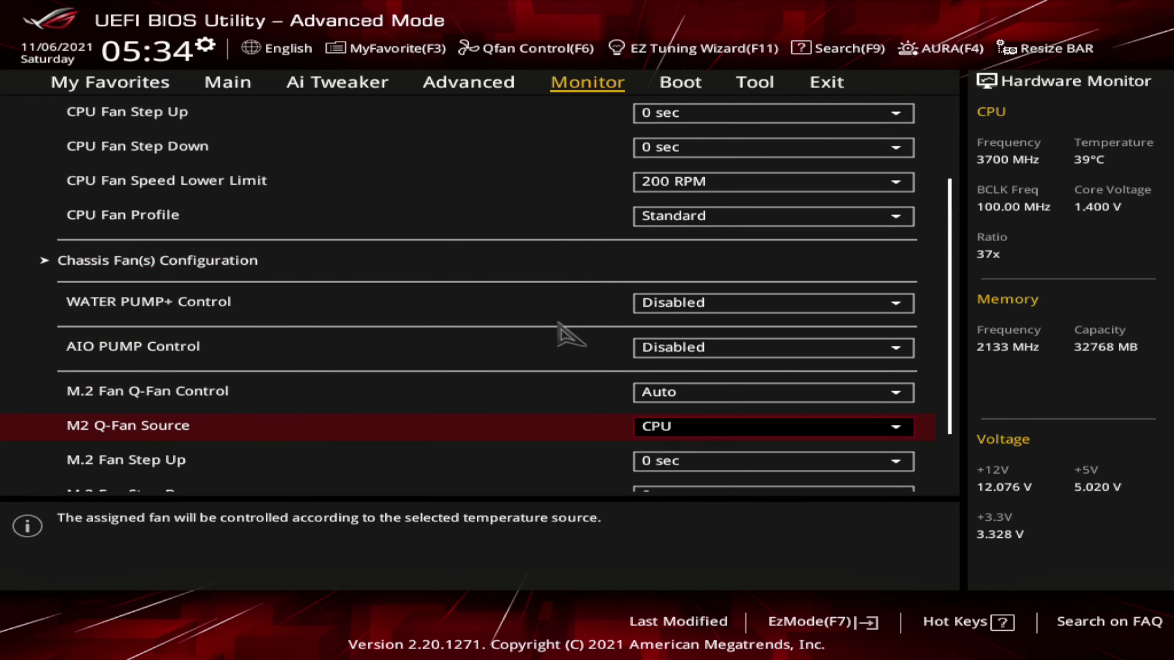
key(Down)
key(Down)
key(Down)
key(Up)
key(Up)
key(Up)
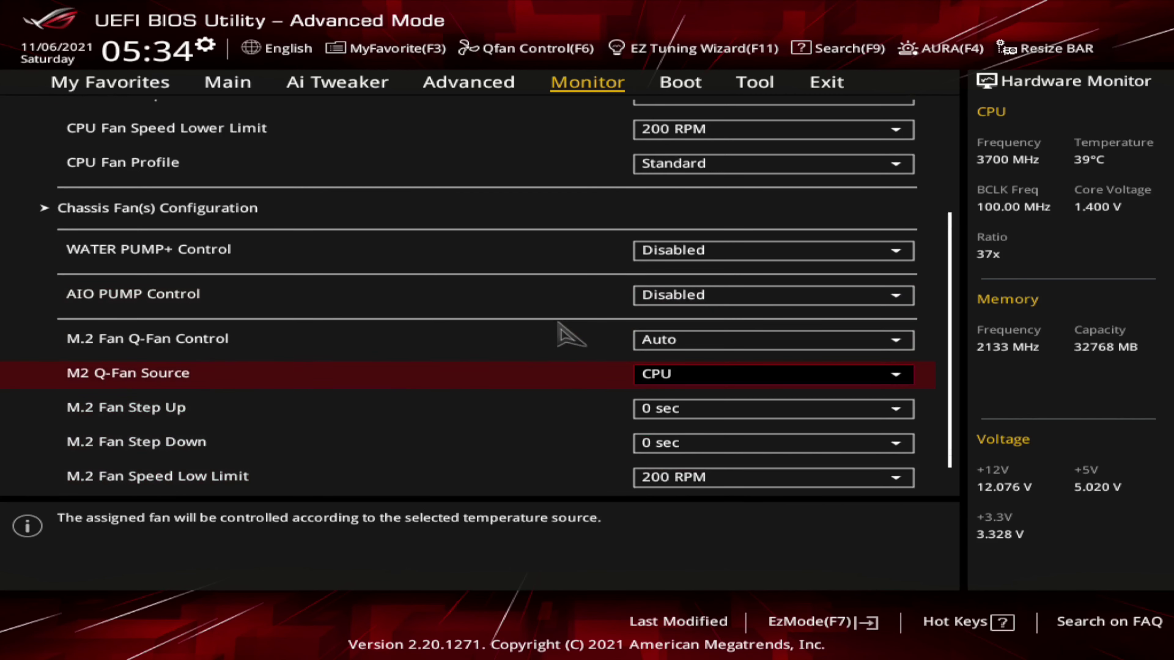
scroll(557, 323, down, 4)
scroll(560, 323, up, 13)
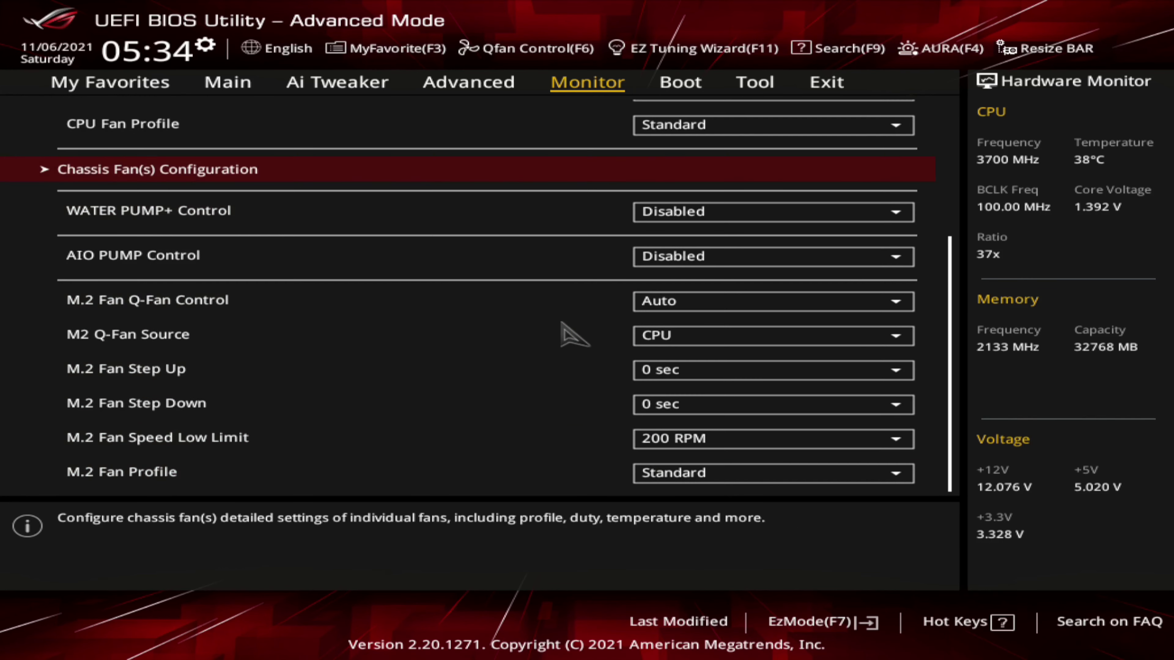
scroll(561, 322, down, 7)
scroll(573, 335, up, 9)
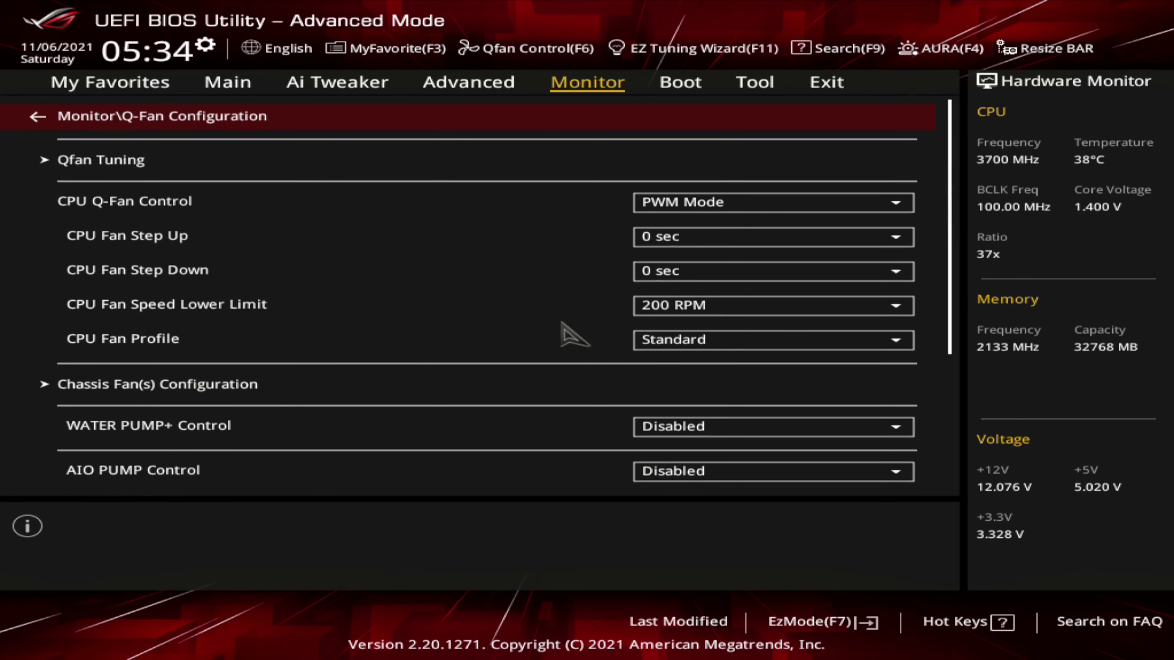
- Review the Chassis Fan(s) Configuration page for chassis fans 1 and 2 and return to Q-Fan Configuration
scroll(573, 336, down, 6)
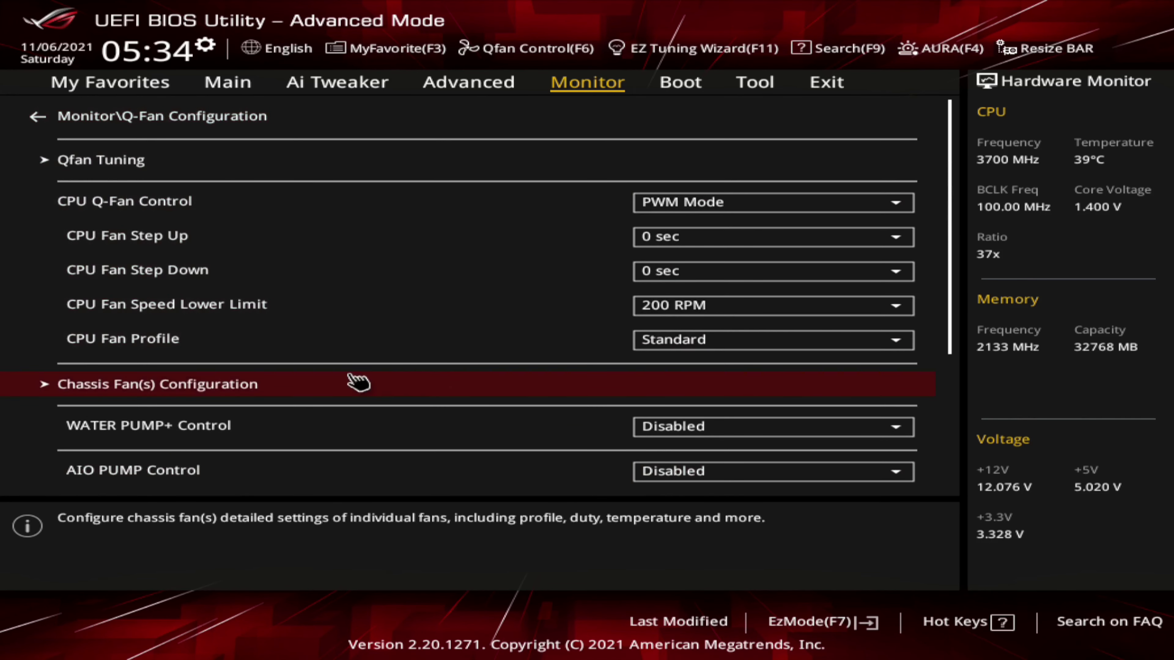
click(204, 386)
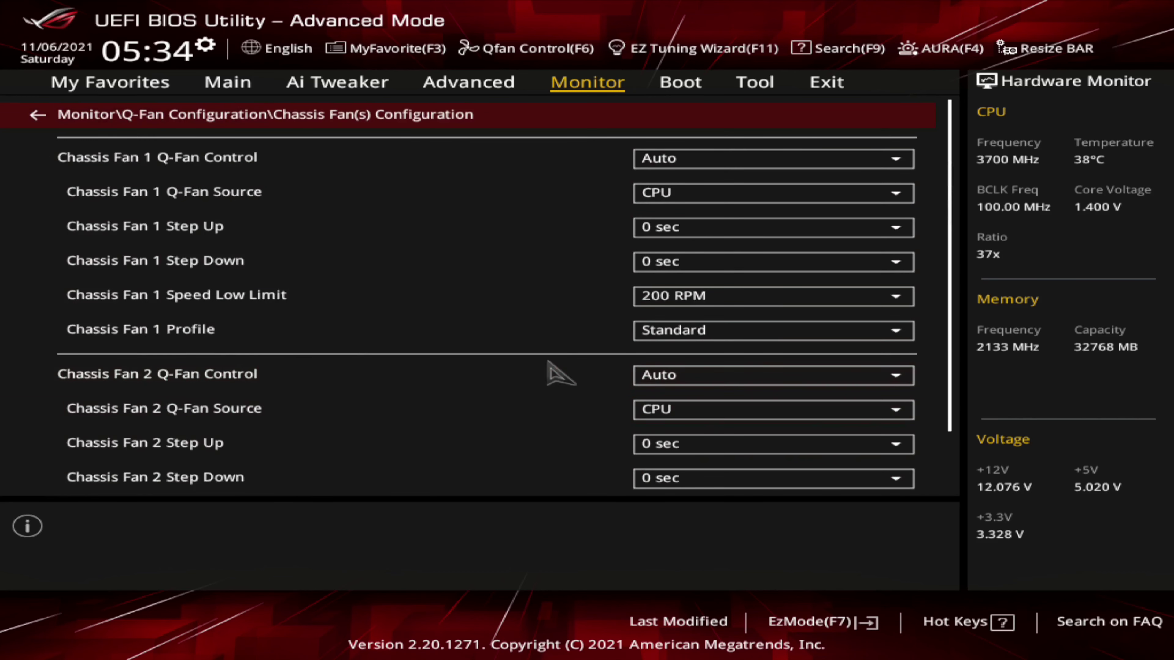
key(Escape)
- View the M2 Q-Fan Source choices without changing the source, and return to the Monitor page without quitting the BIOS
scroll(497, 308, down, 7)
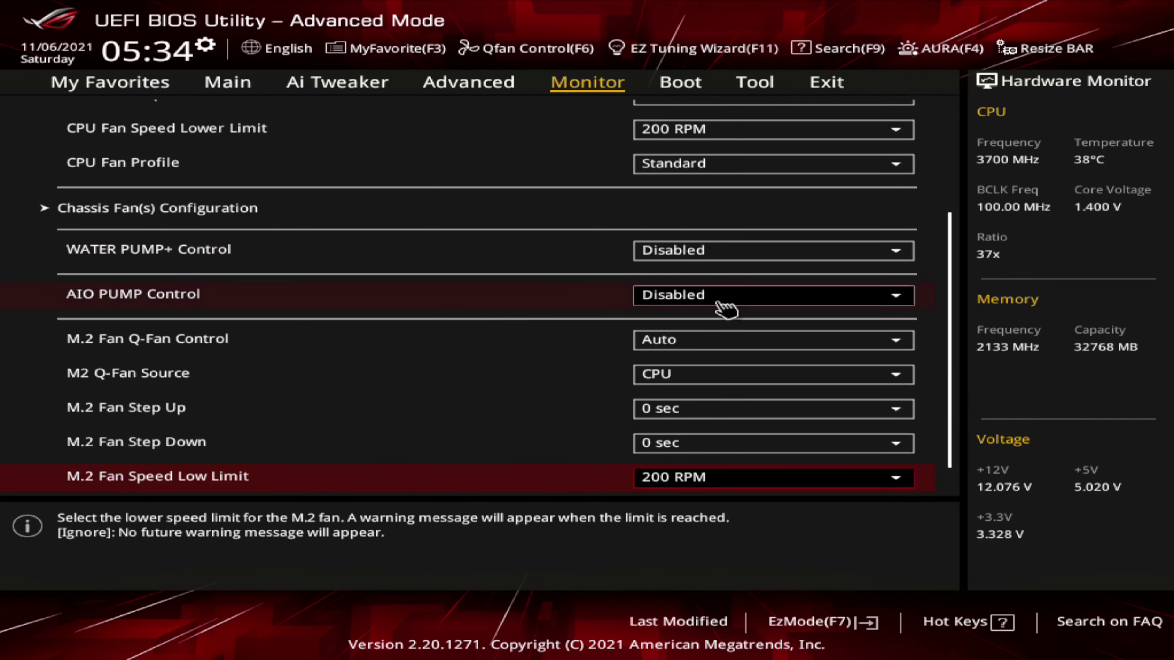
click(669, 377)
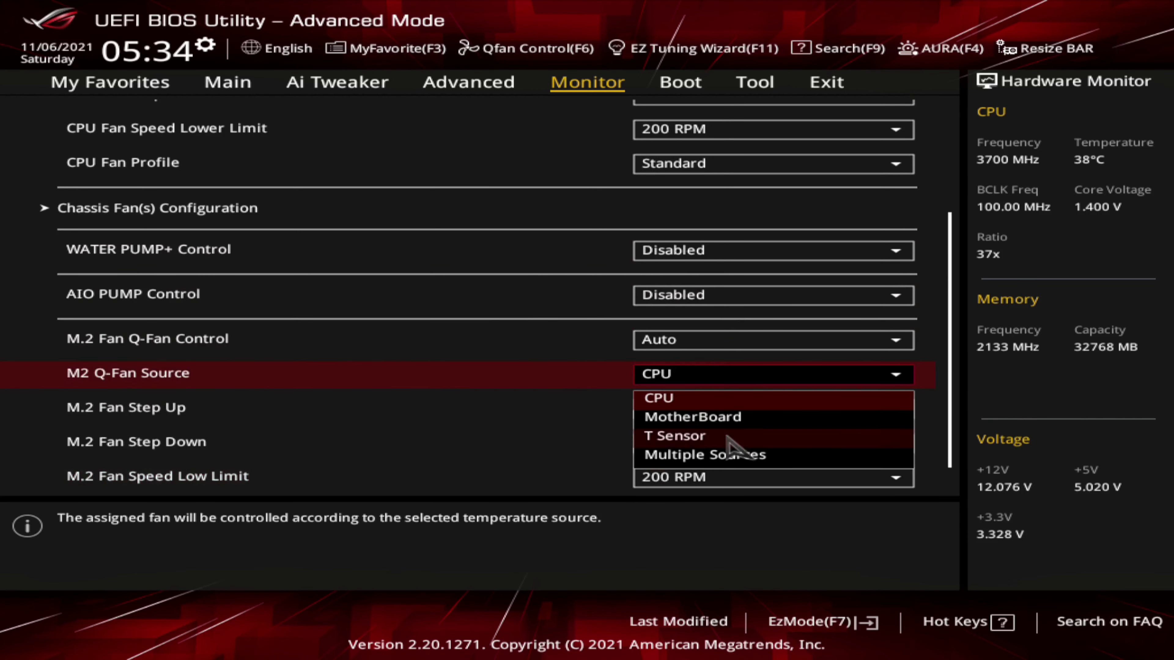
click(523, 386)
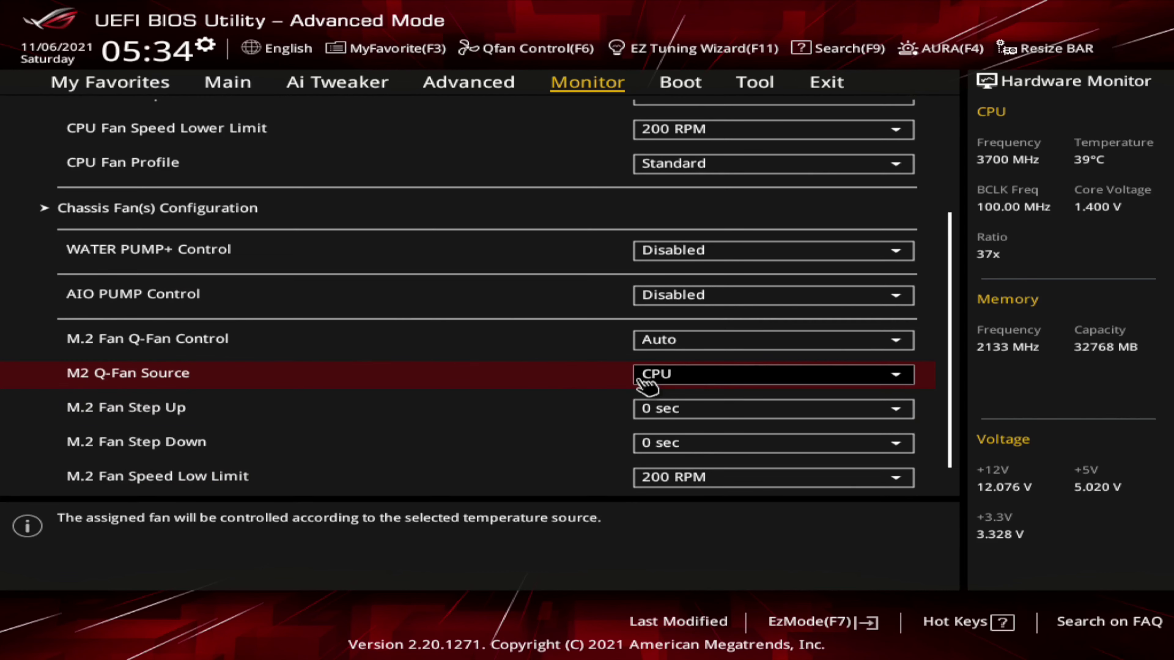
key(Escape)
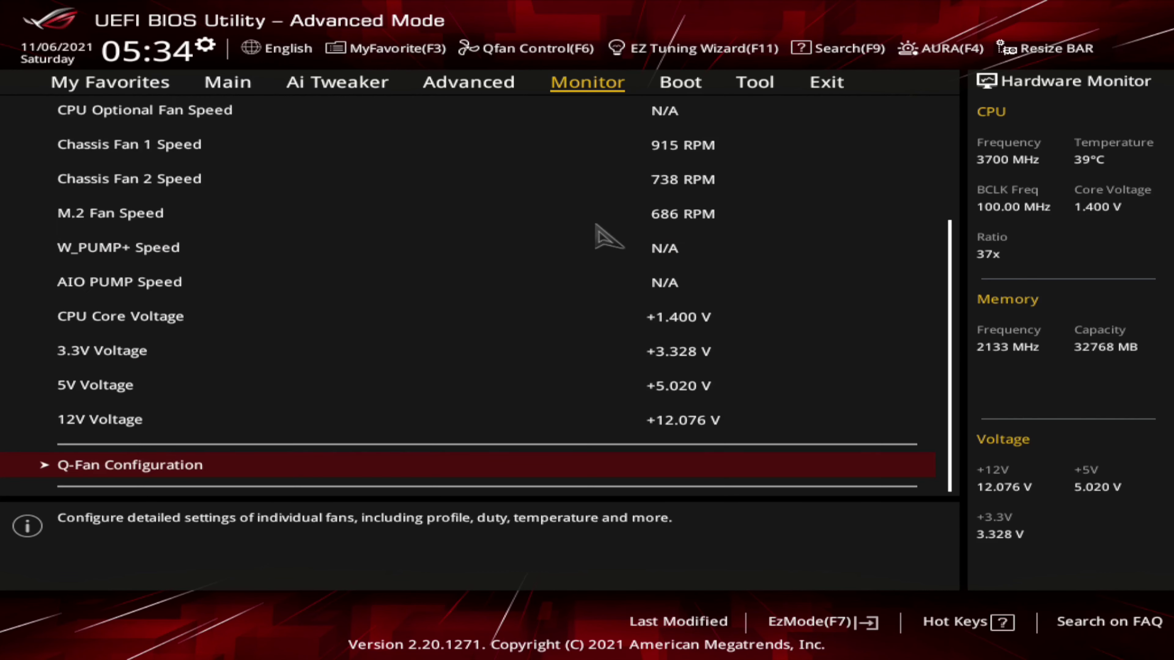
key(Escape)
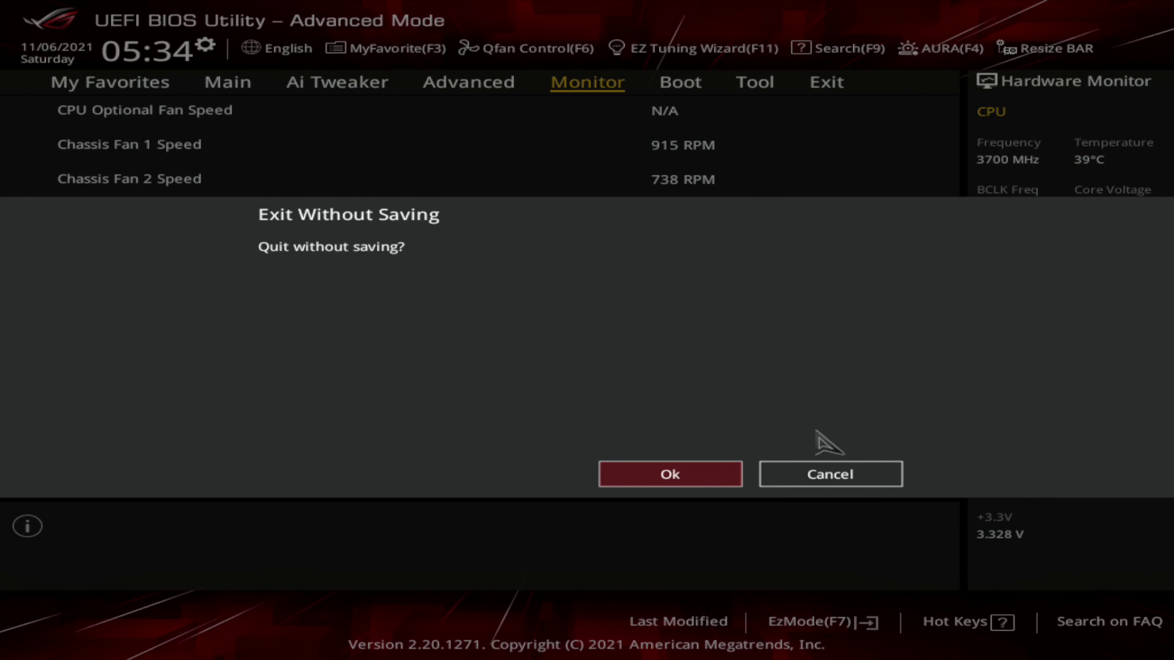
click(861, 479)
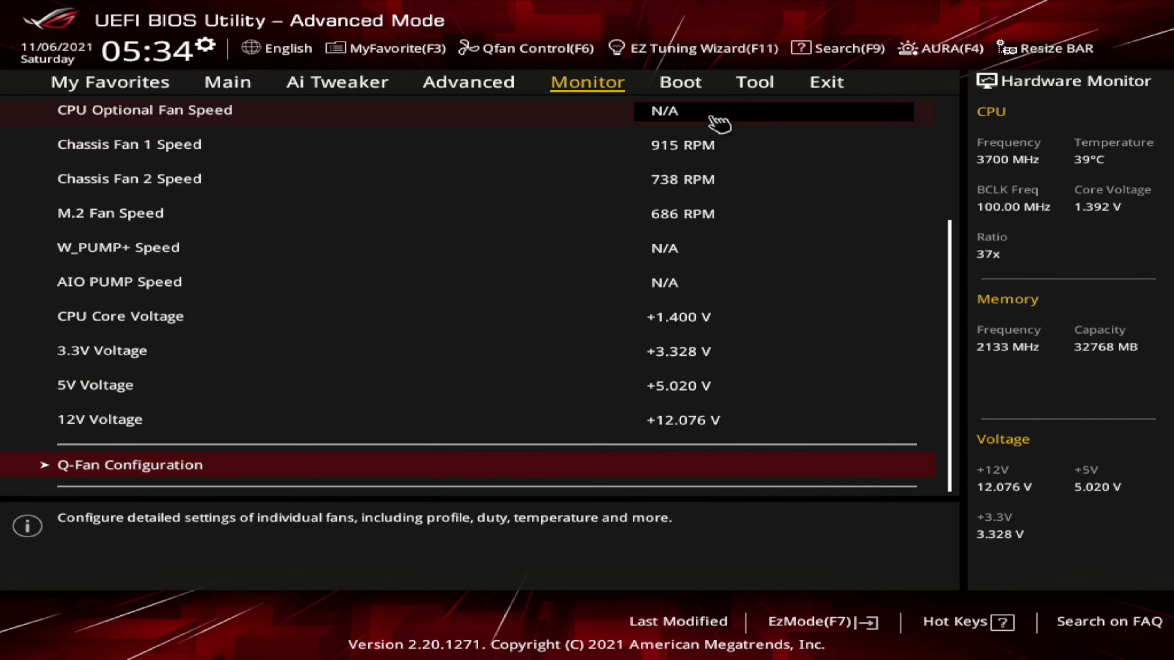
- Review the Boot Configuration settings from Fast Boot down to AMI Native NVMe Driver Support and Setup Mode, and return to the Boot page
click(674, 83)
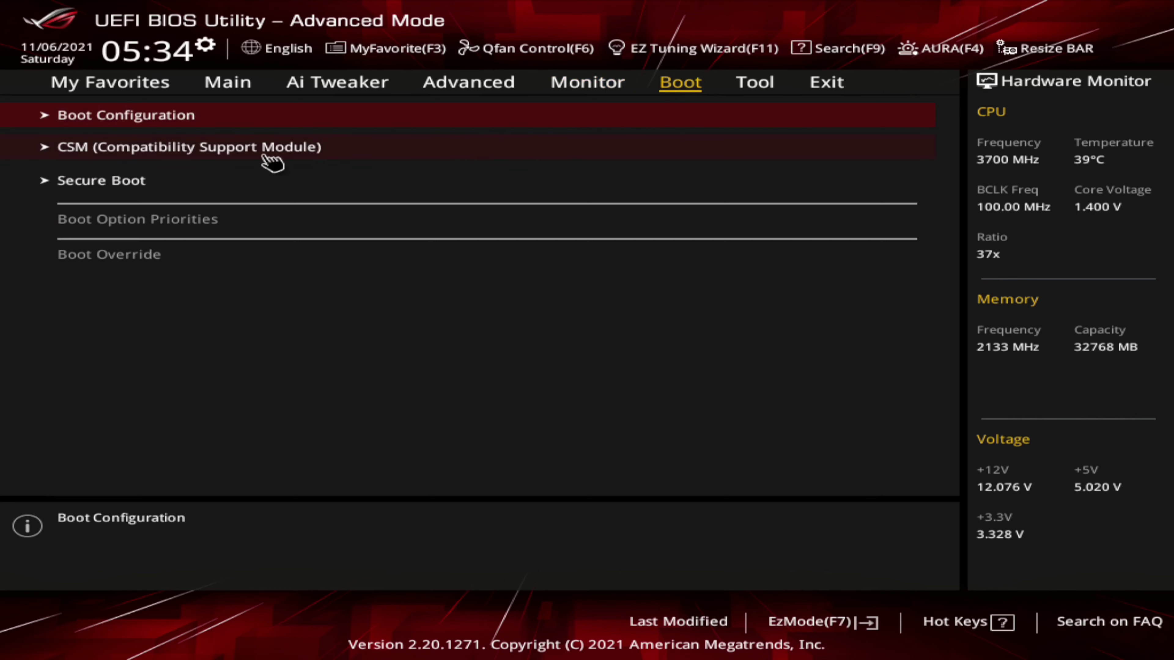
click(157, 113)
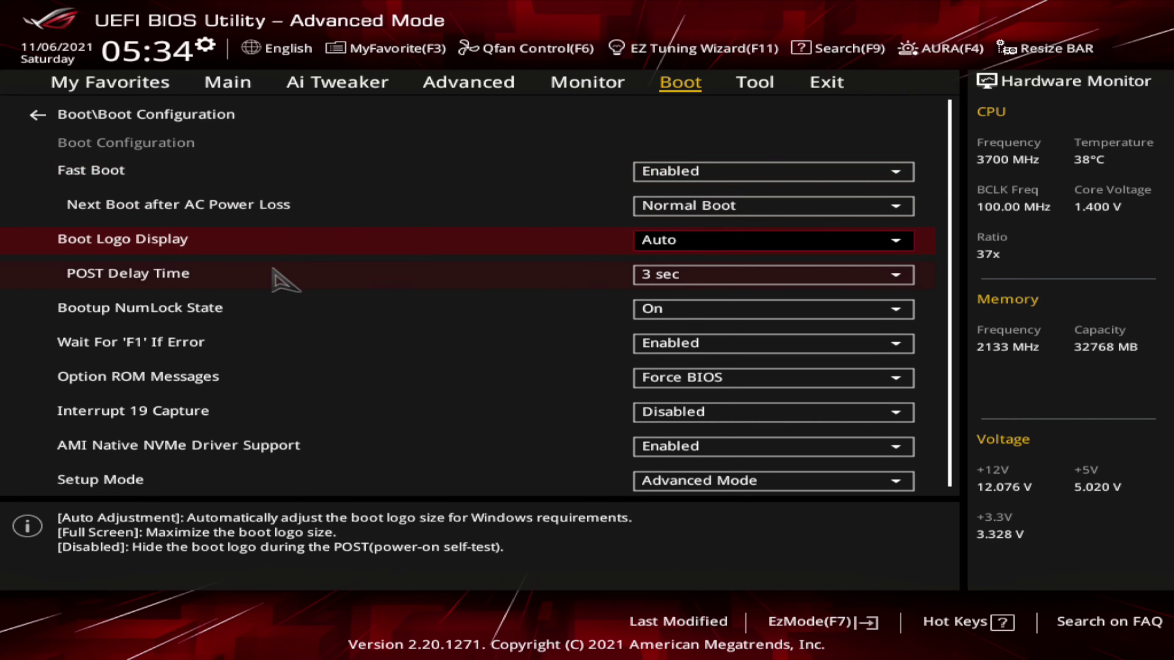
key(Down)
key(Down)
key(Down)
key(Down)
key(Down)
key(Down)
key(Down)
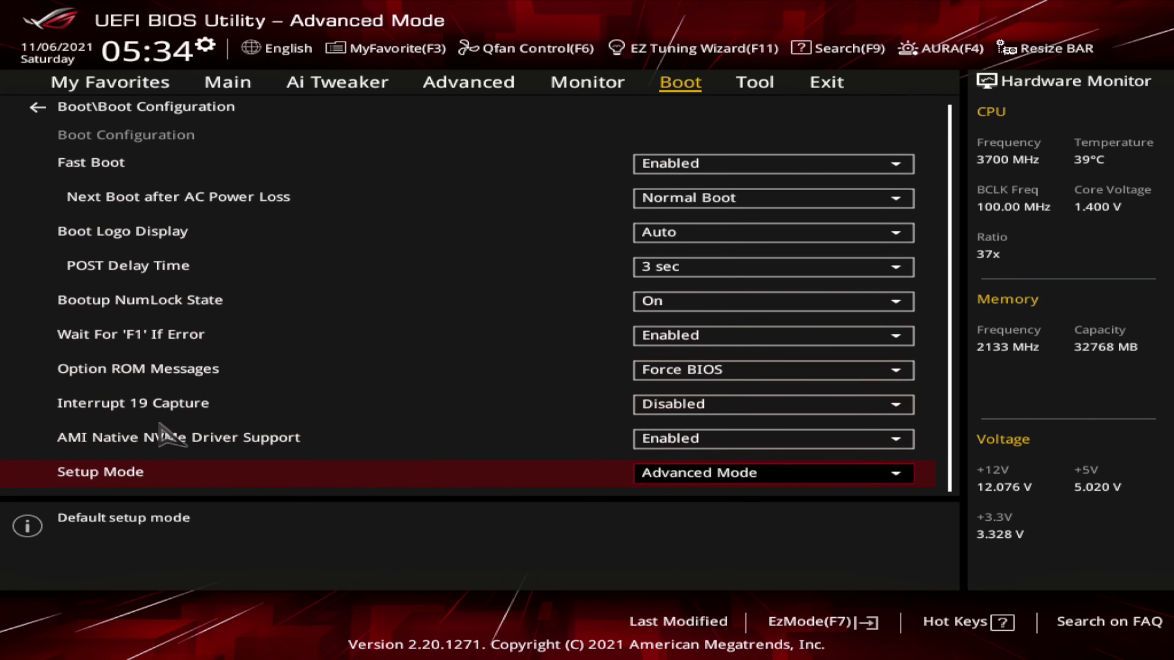
key(Up)
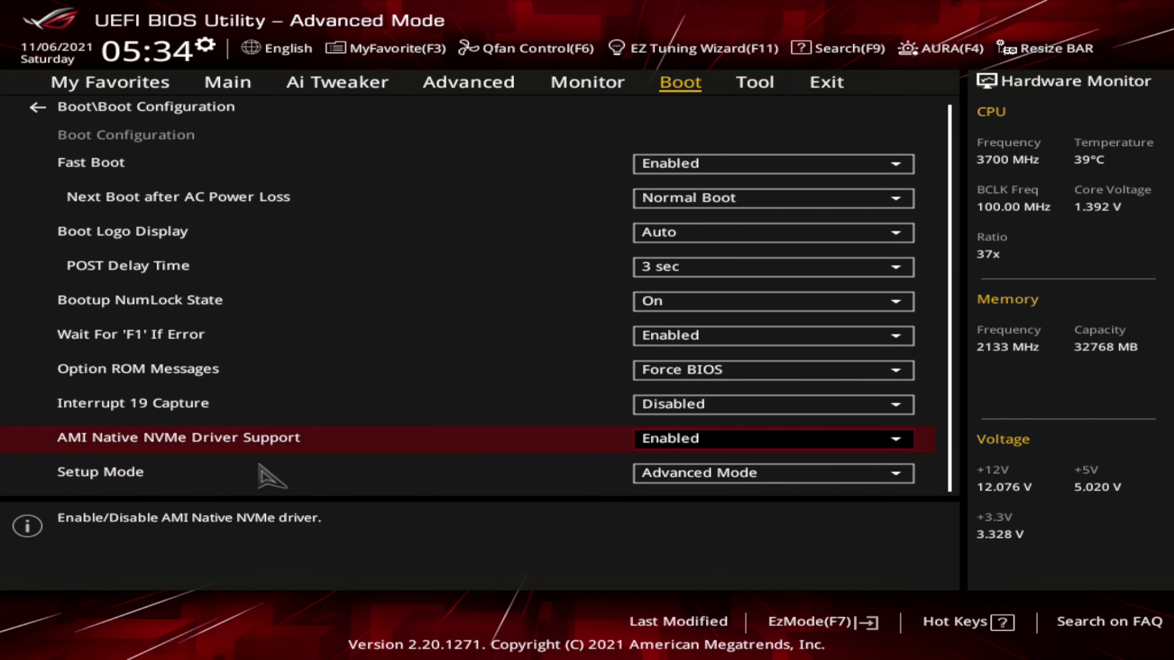
key(Down)
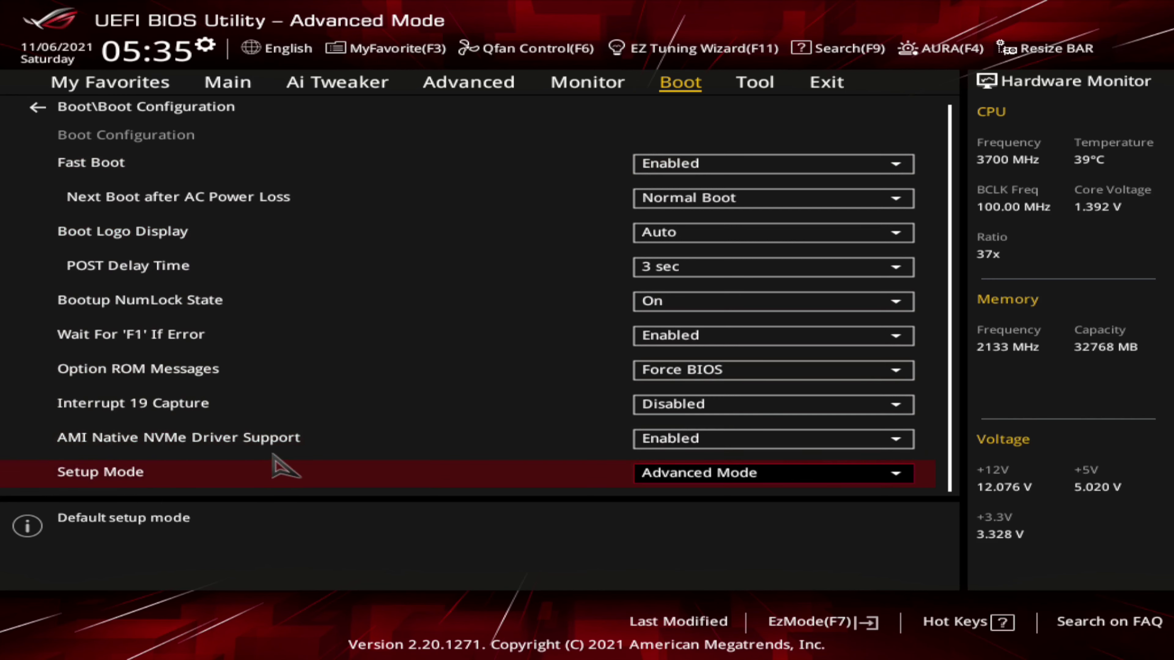
key(Escape)
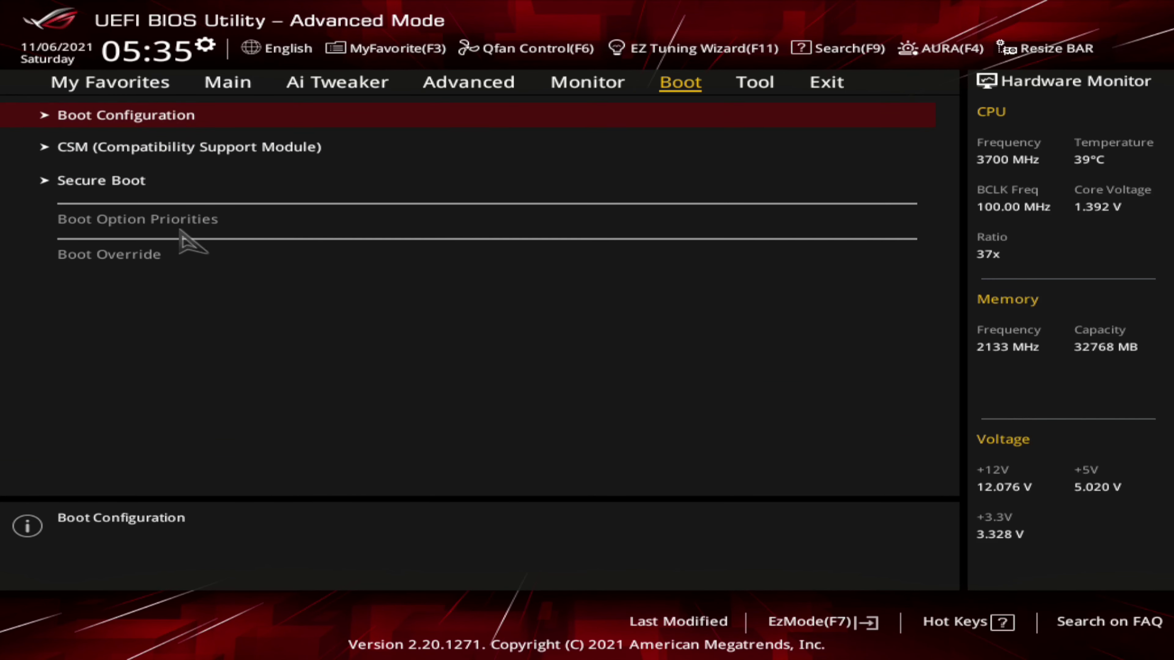
- Check the Launch CSM setting and the Secure Boot page with its OS Type, returning to the Boot page
key(Down)
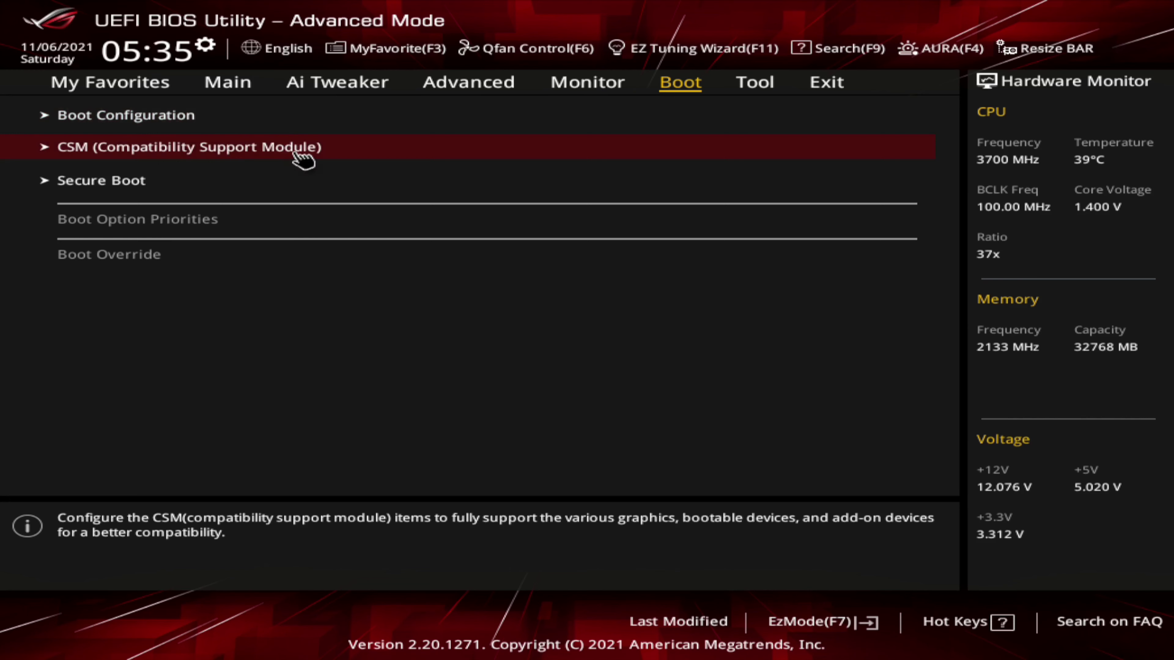
click(305, 157)
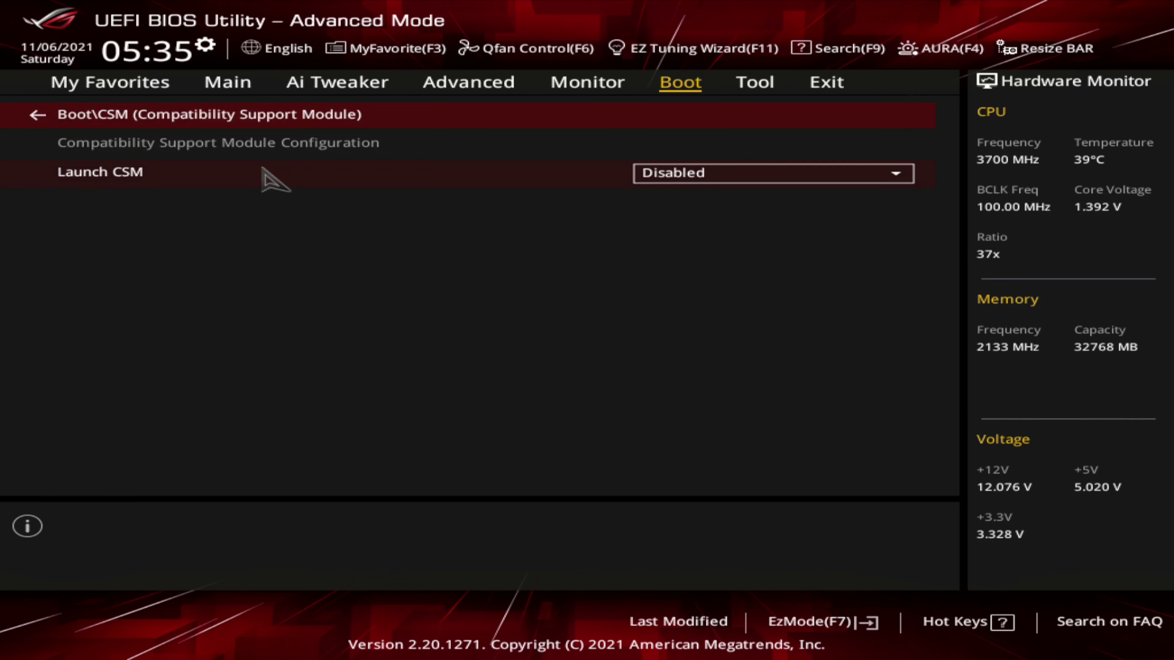
key(Escape)
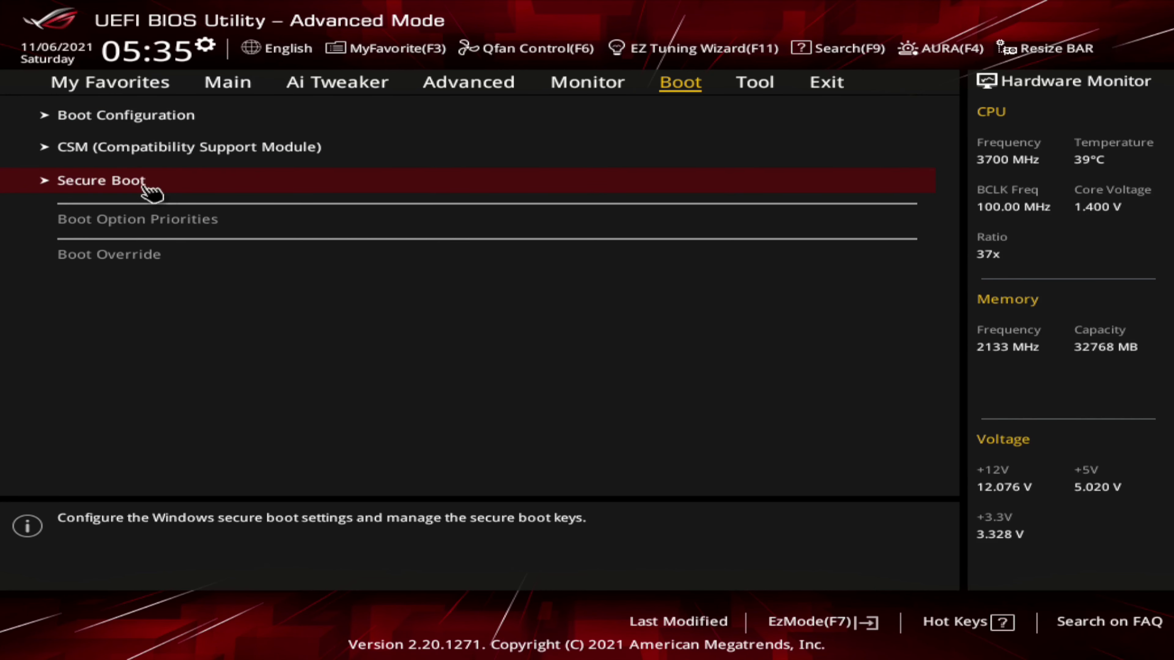
click(153, 186)
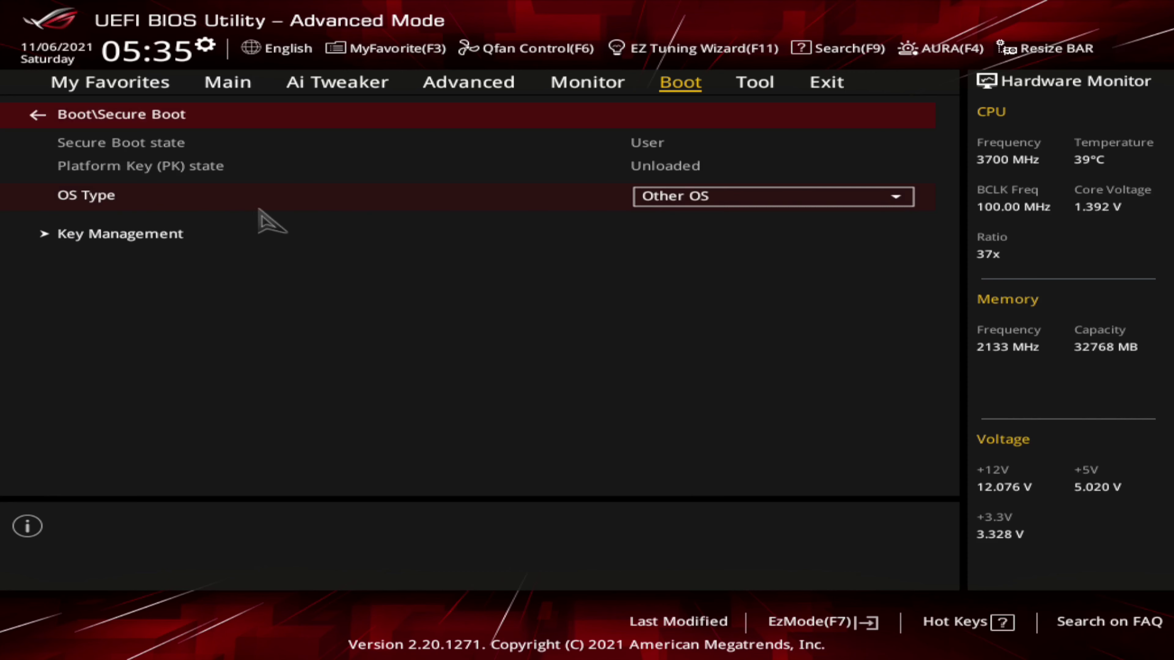
key(Escape)
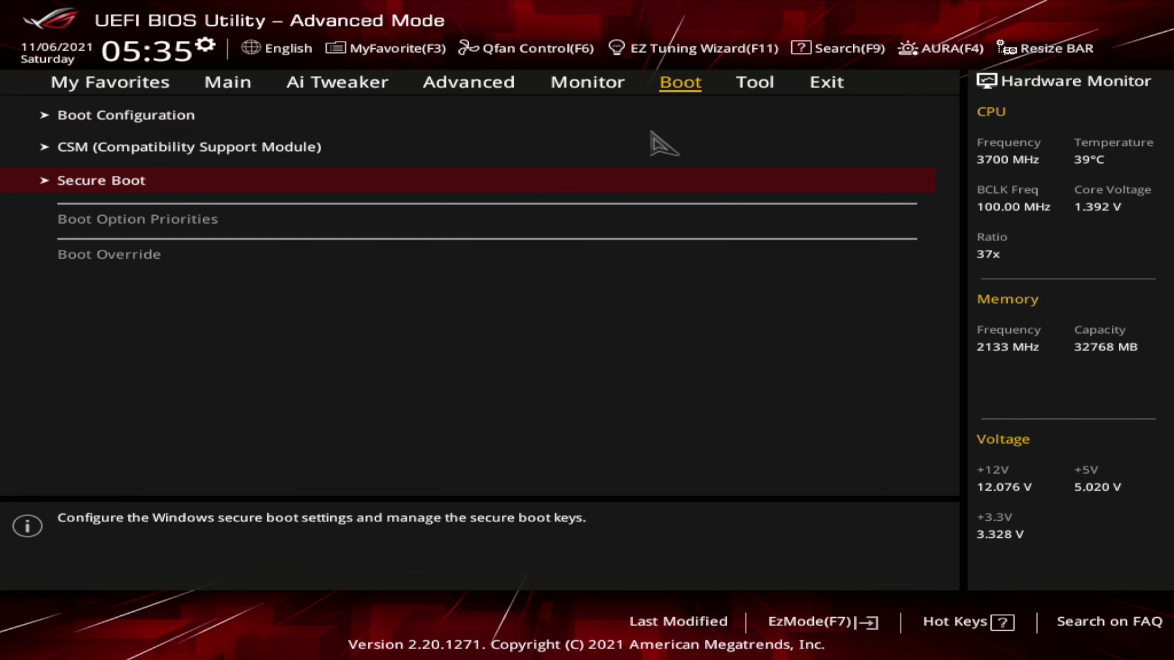
- Open the Tool page and review ASUS User Profile down to the USB drive load/save option, returning to the Tool list
click(755, 82)
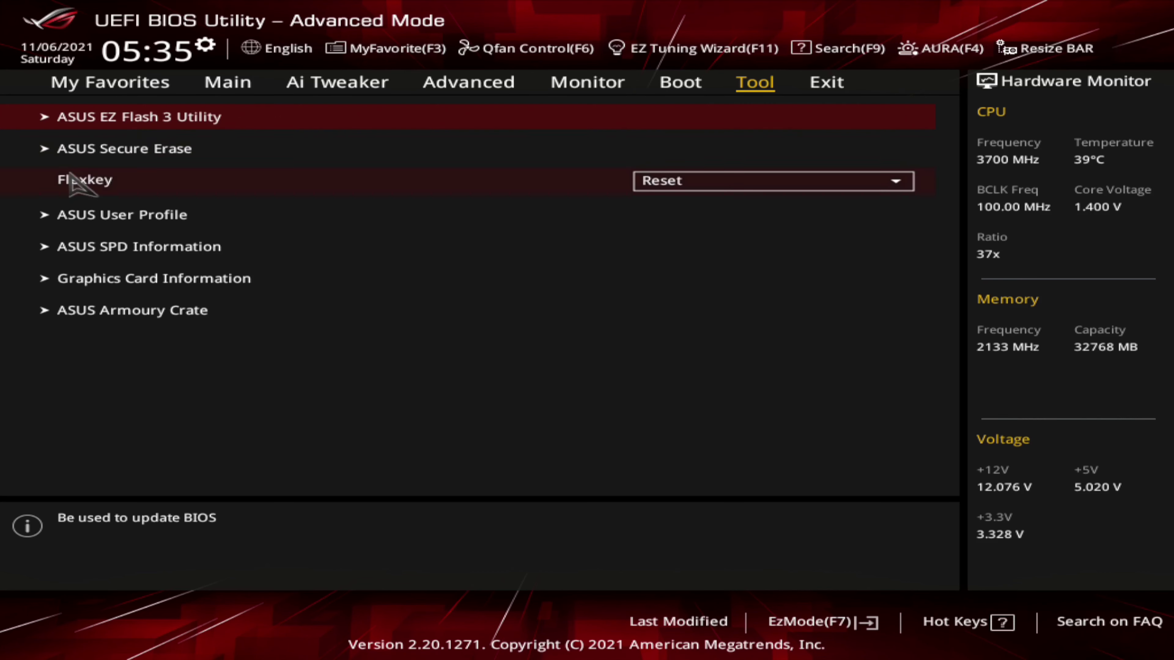
click(139, 151)
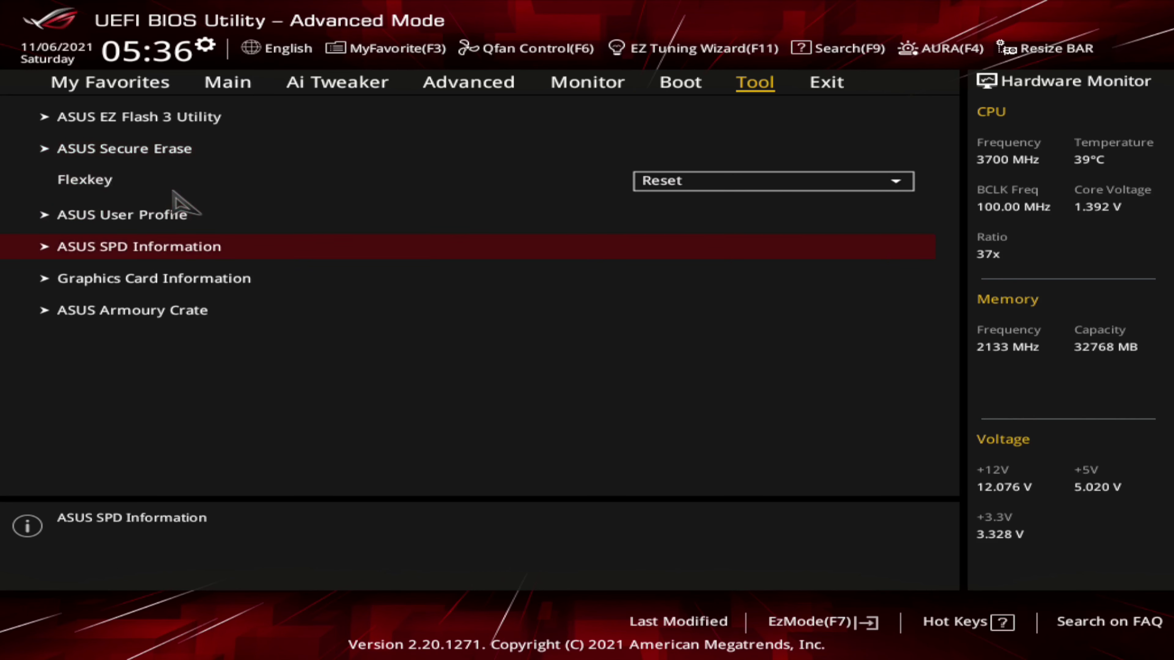
click(169, 216)
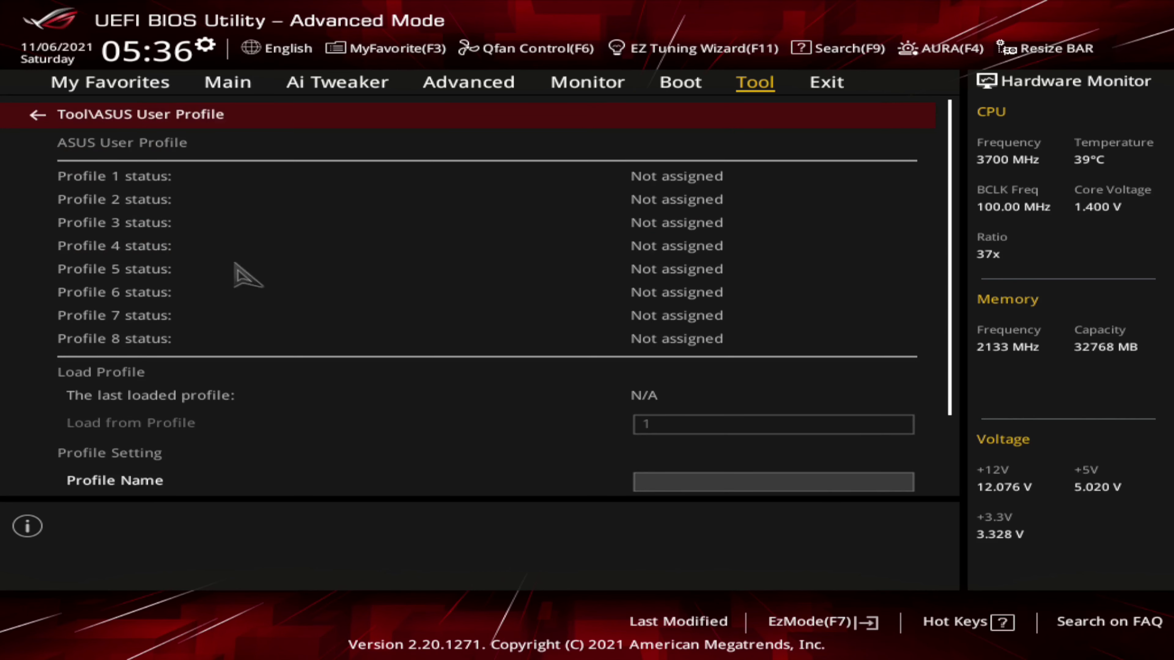
scroll(223, 312, down, 3)
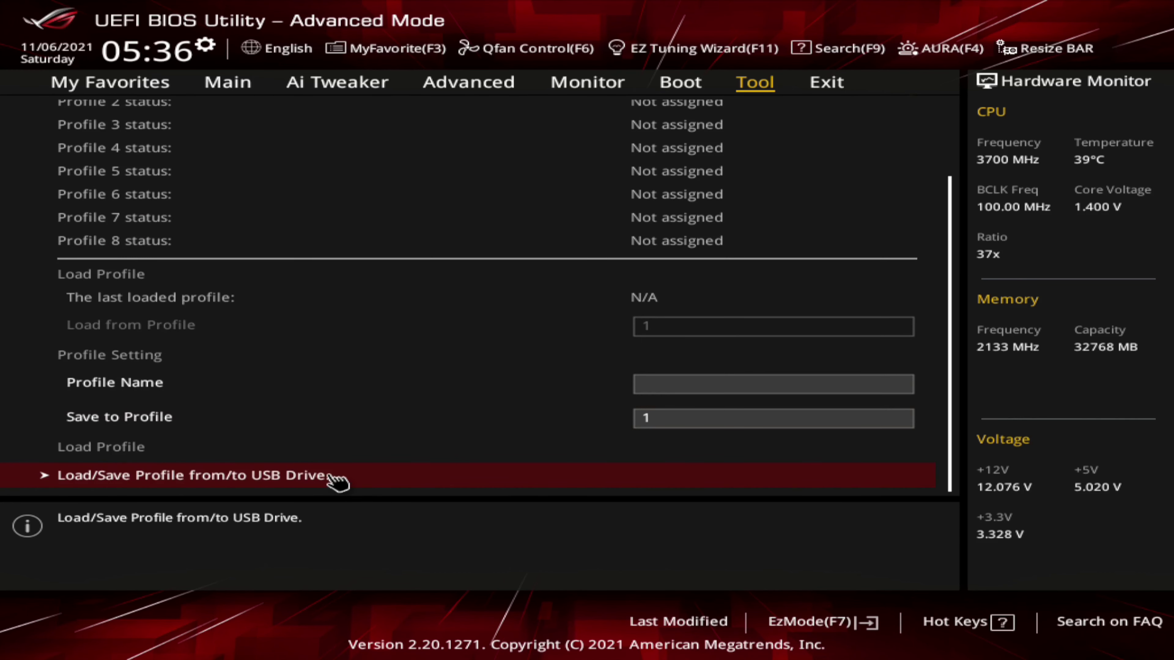
scroll(337, 483, up, 3)
scroll(327, 474, up, 1)
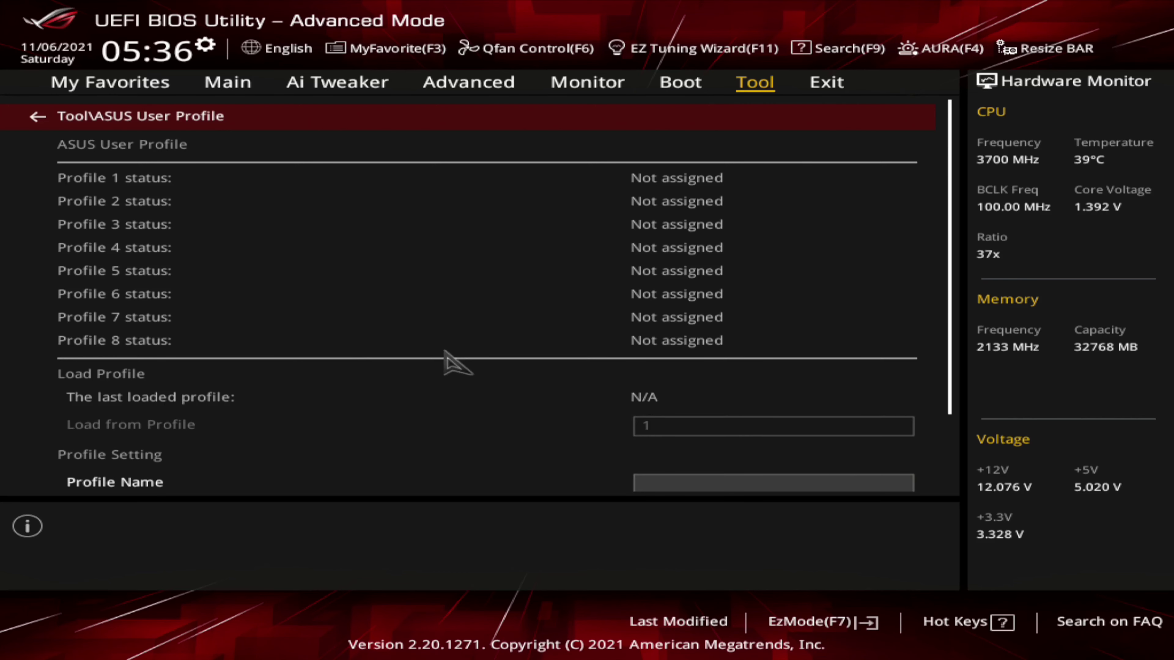
key(Escape)
- Open ASUS SPD Information and examine the memory module's details and its JEDEC and XMP timings
key(Down)
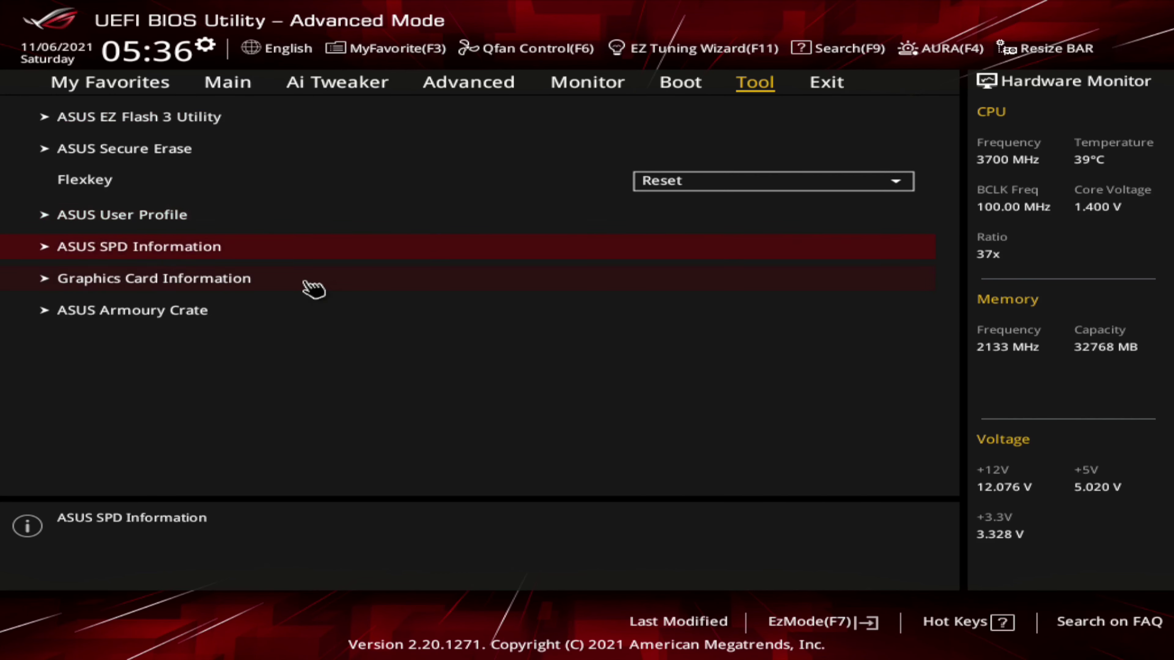
click(144, 252)
scroll(284, 287, down, 2)
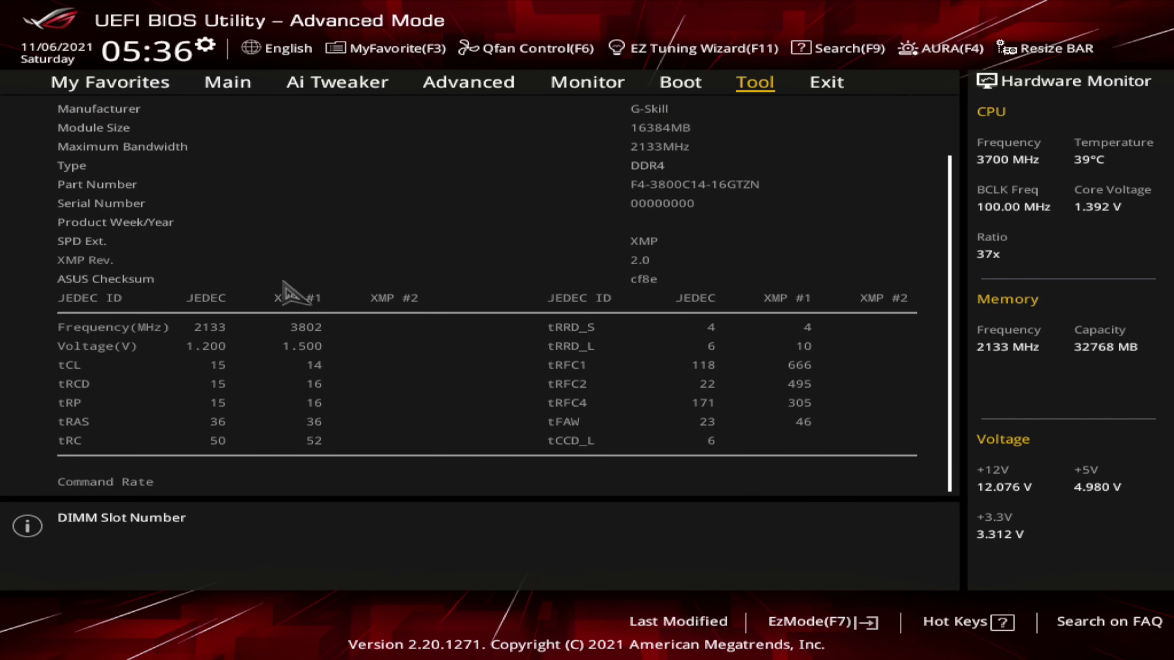
- Check the SPD information for the DIMM_A1, DIMM_B1 and DIMM_B2 slots, and return to the Tool list
scroll(291, 294, up, 2)
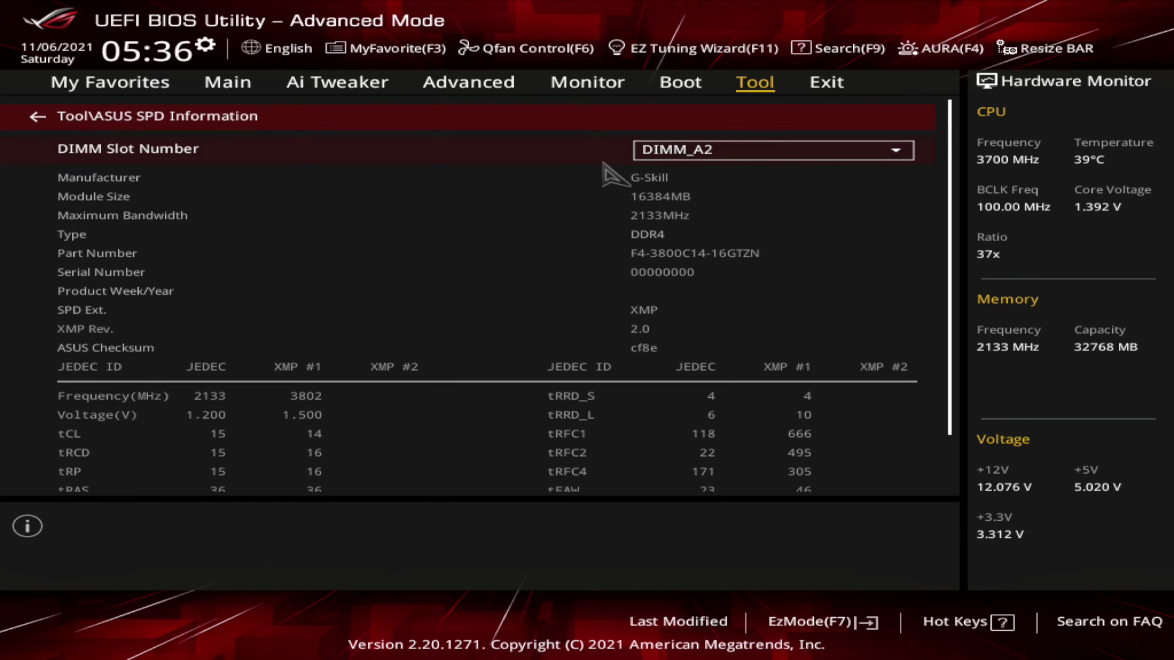
click(806, 158)
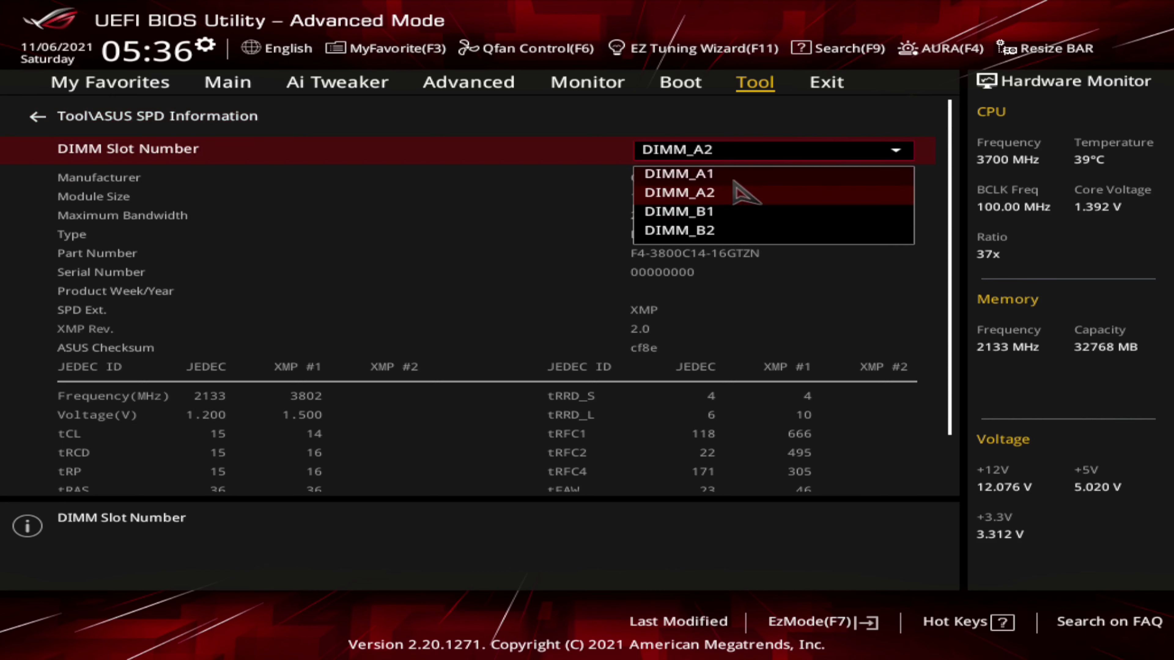
click(768, 175)
click(808, 150)
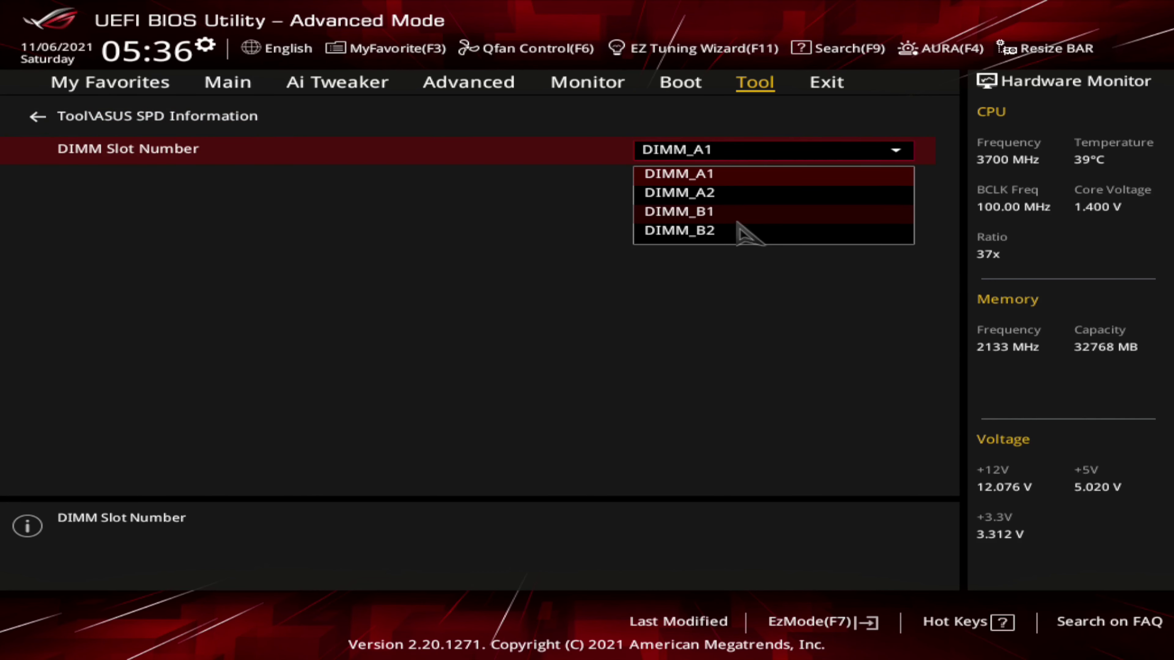
click(740, 218)
click(794, 155)
click(705, 228)
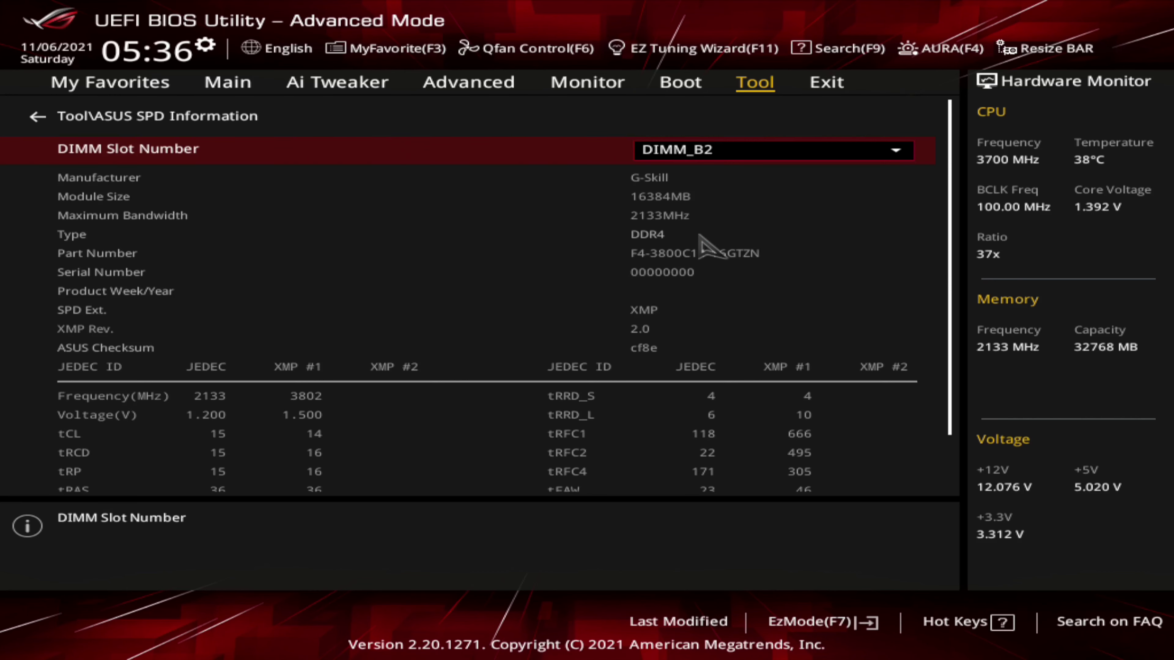
key(Escape)
- Review GPU Post under Graphics Card Information, and check the Armoury Crate app download option in ASUS Armoury Crate
click(262, 287)
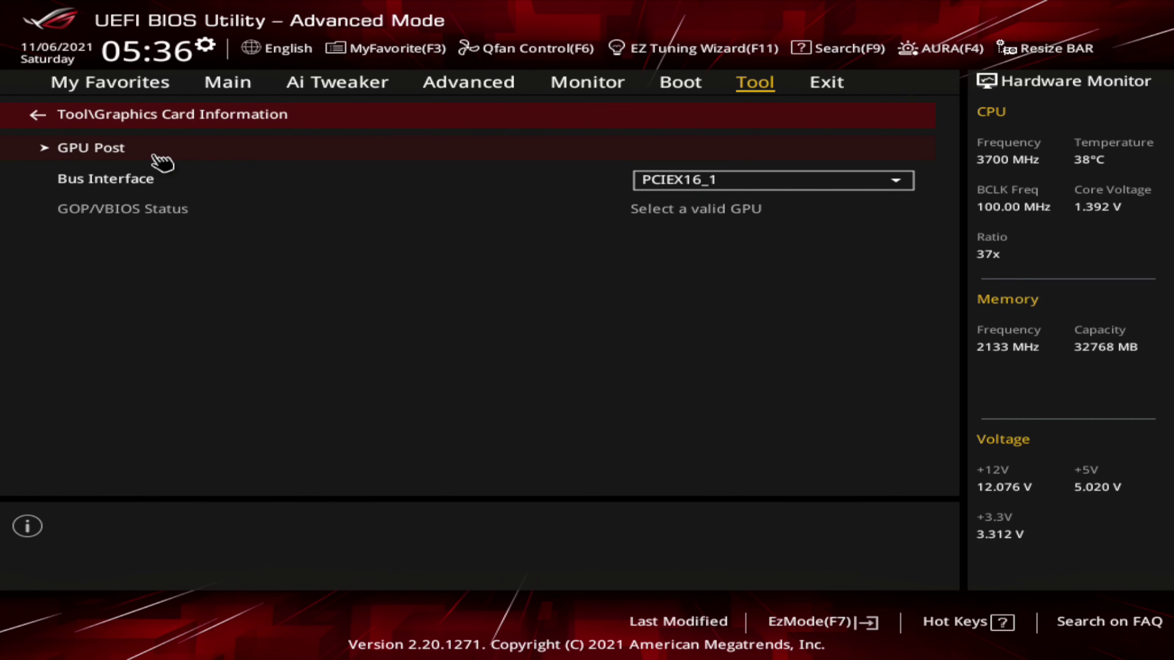
click(162, 162)
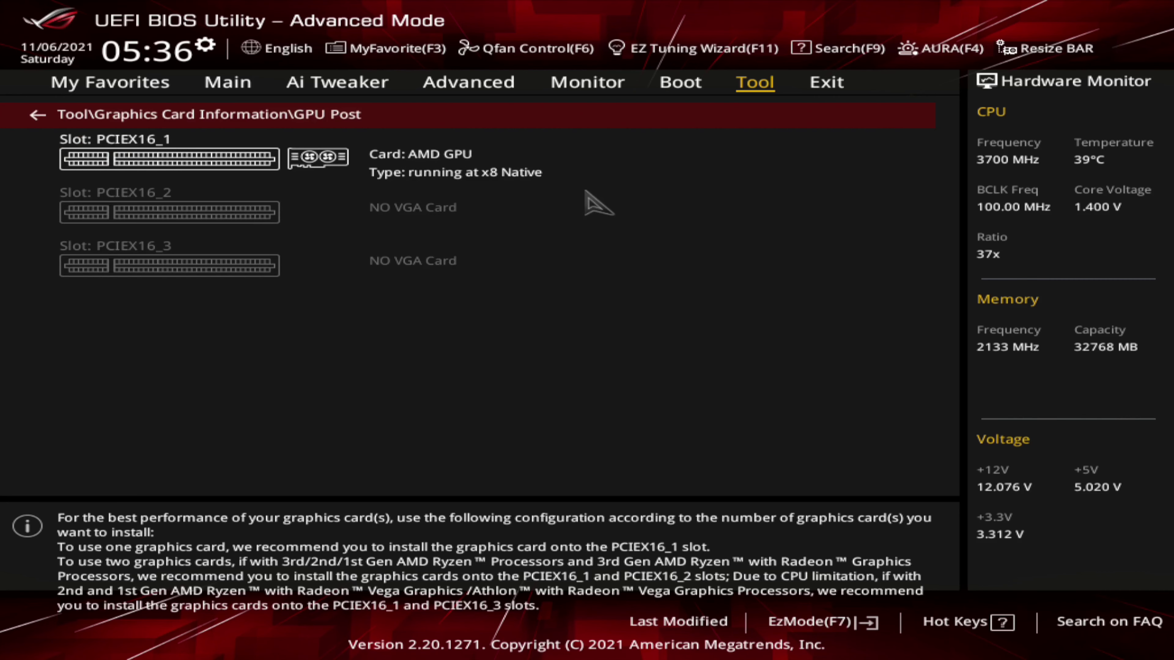
key(Escape)
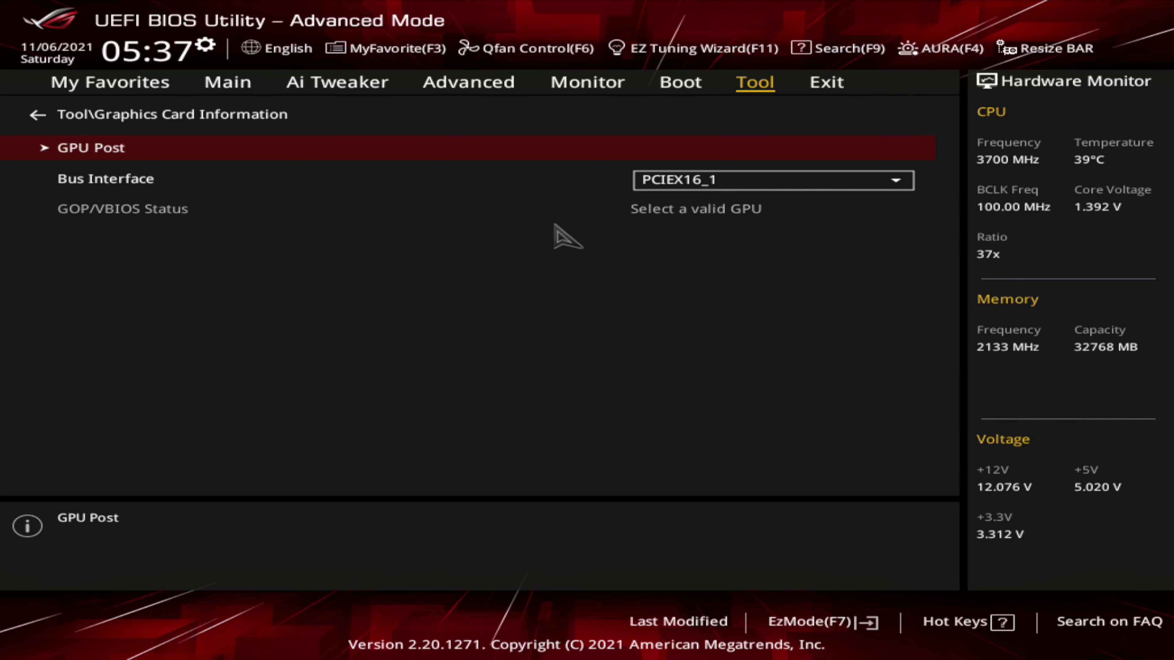
key(Escape)
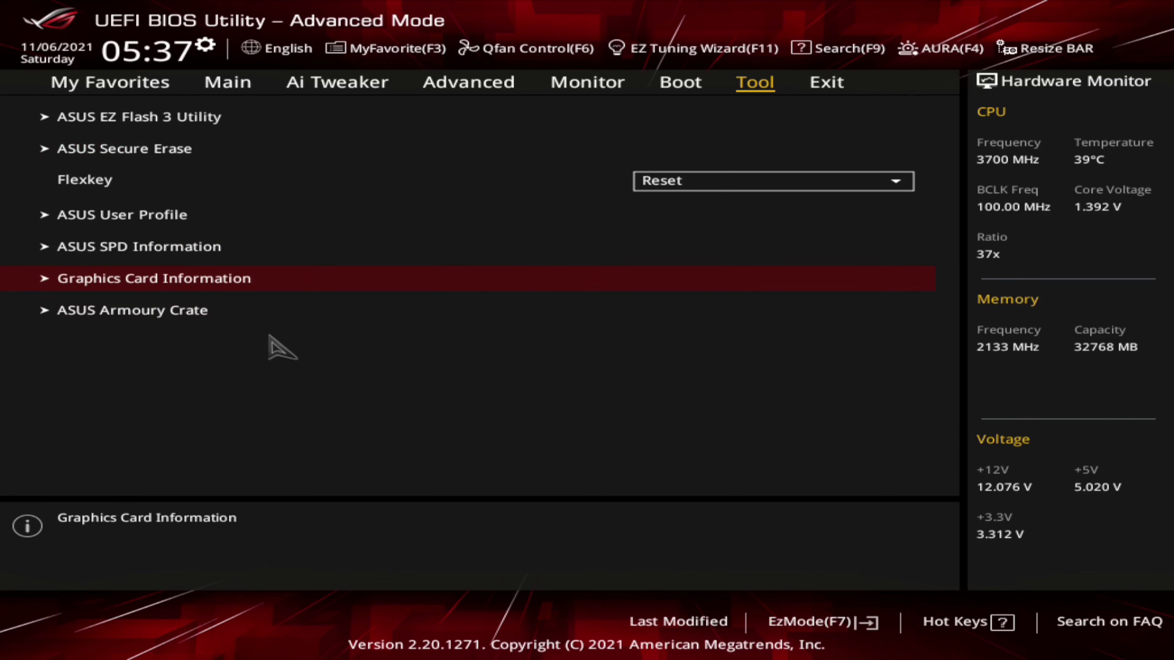
click(178, 320)
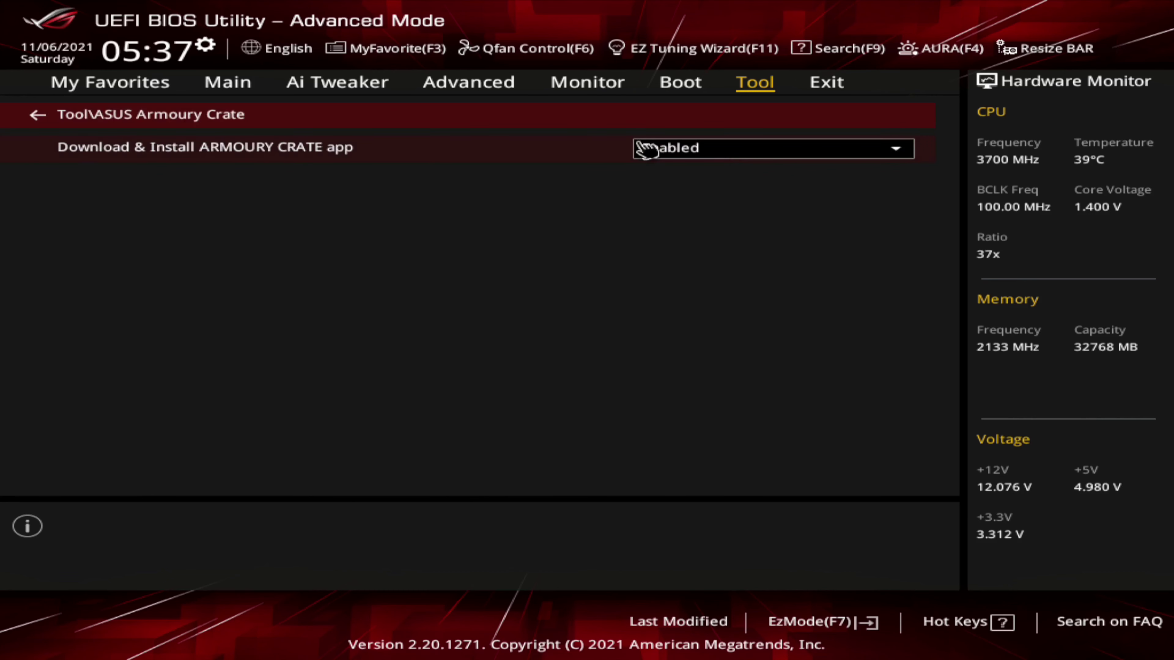
click(569, 144)
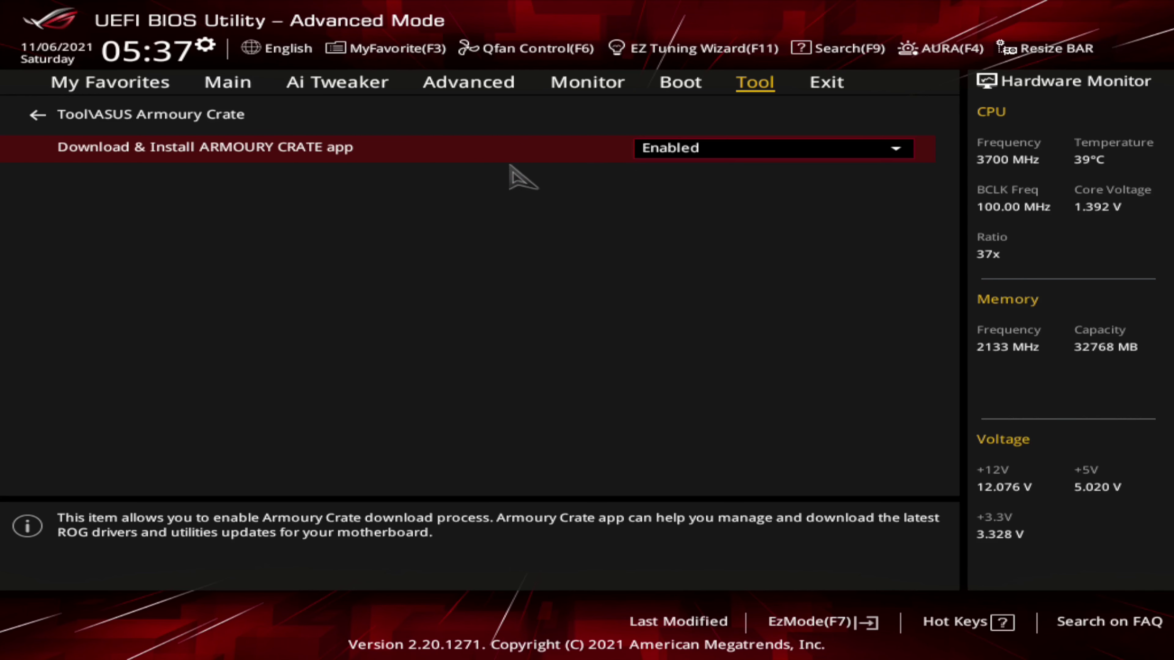
- On the Exit page, review the full list of pending changes under Save Changes & Reset and cancel without saving
click(827, 86)
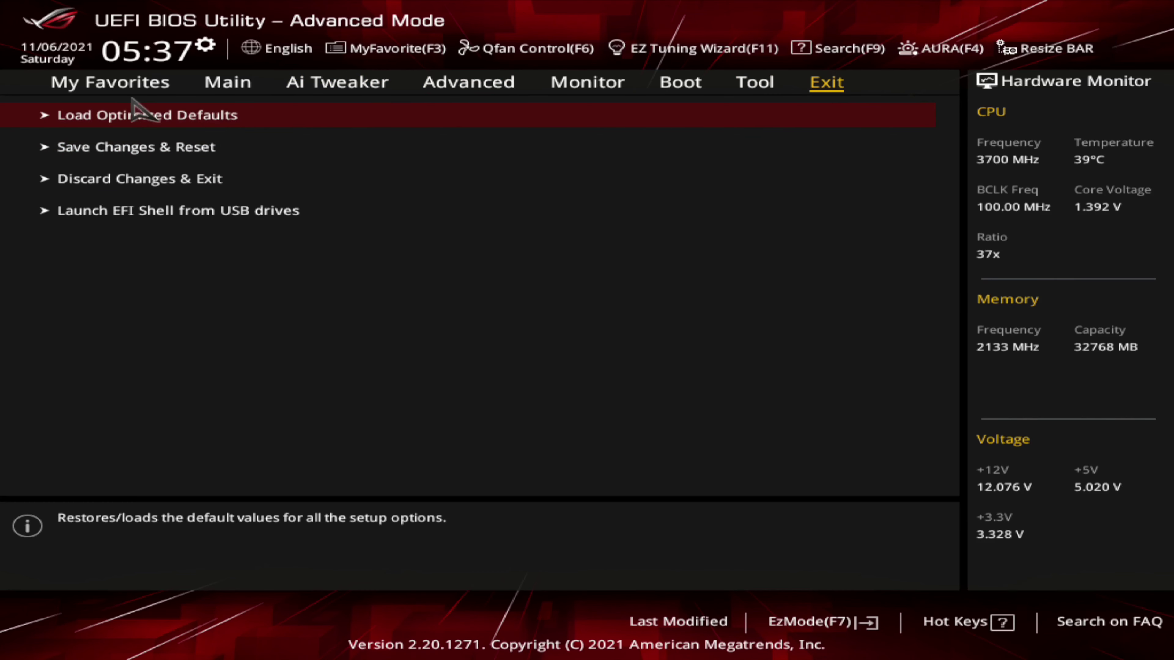
click(178, 148)
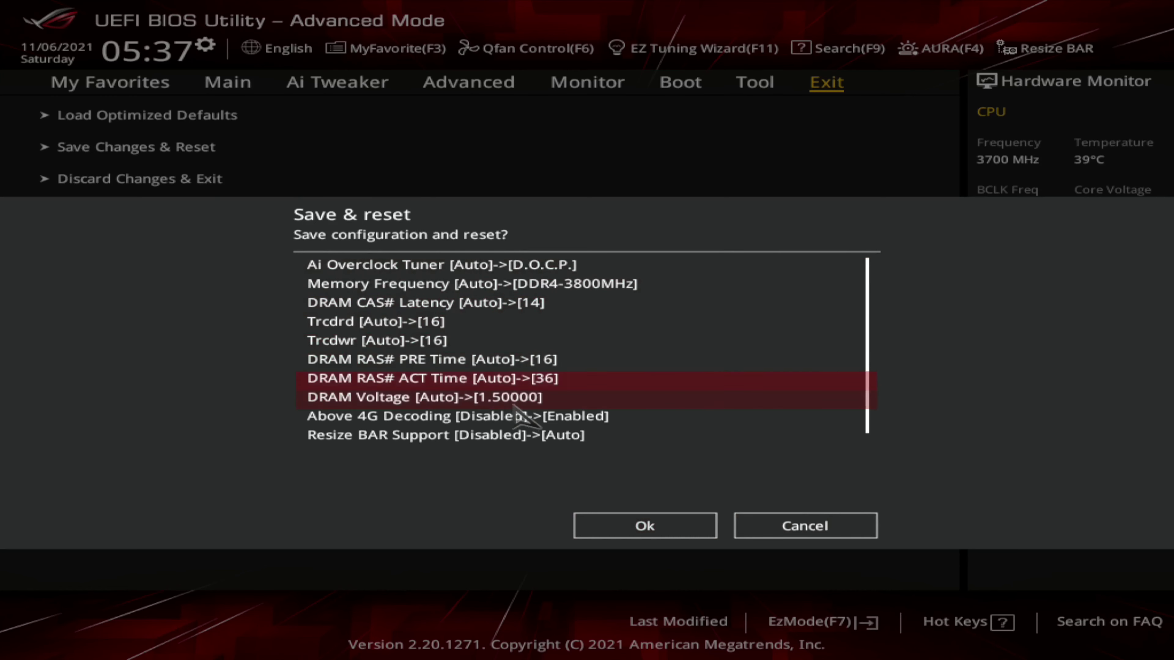
scroll(462, 452, down, 1)
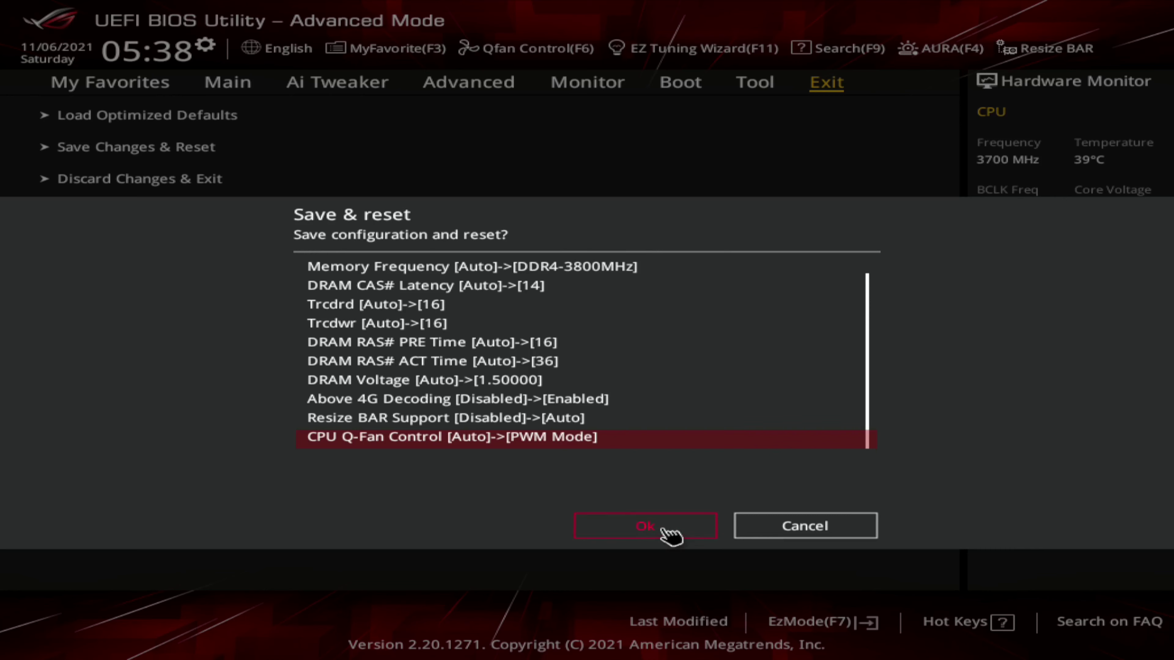
click(804, 534)
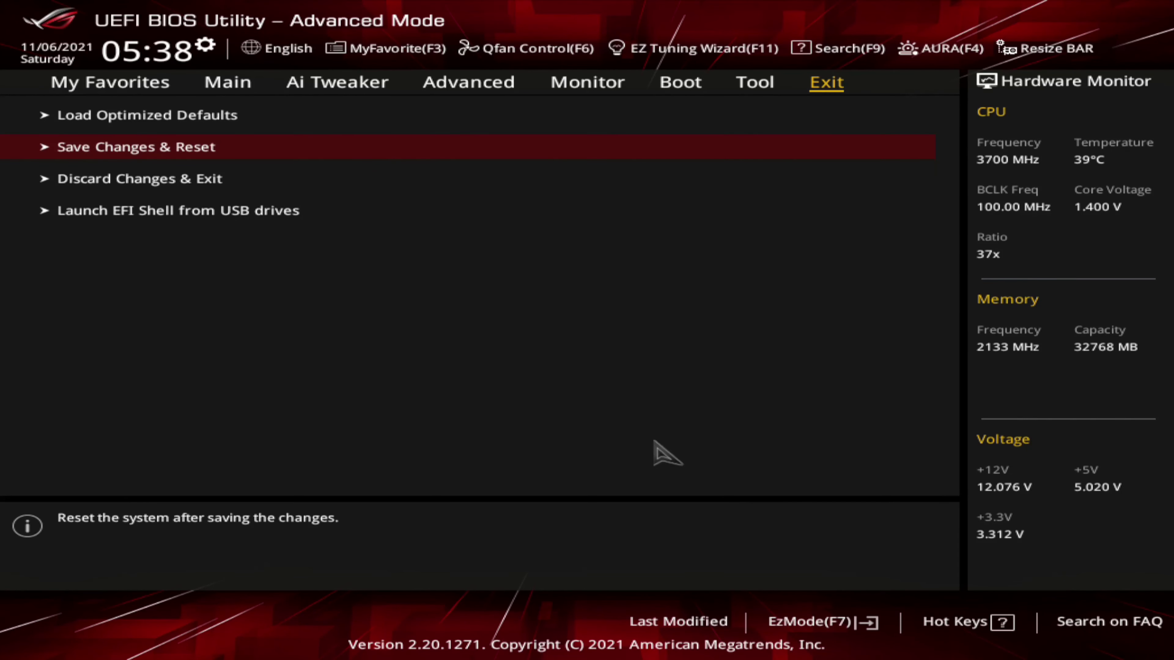
- Open Q-Fan Control, compare the CHA1 FAN and CPU FAN curves, and exit without changing the profile
click(558, 46)
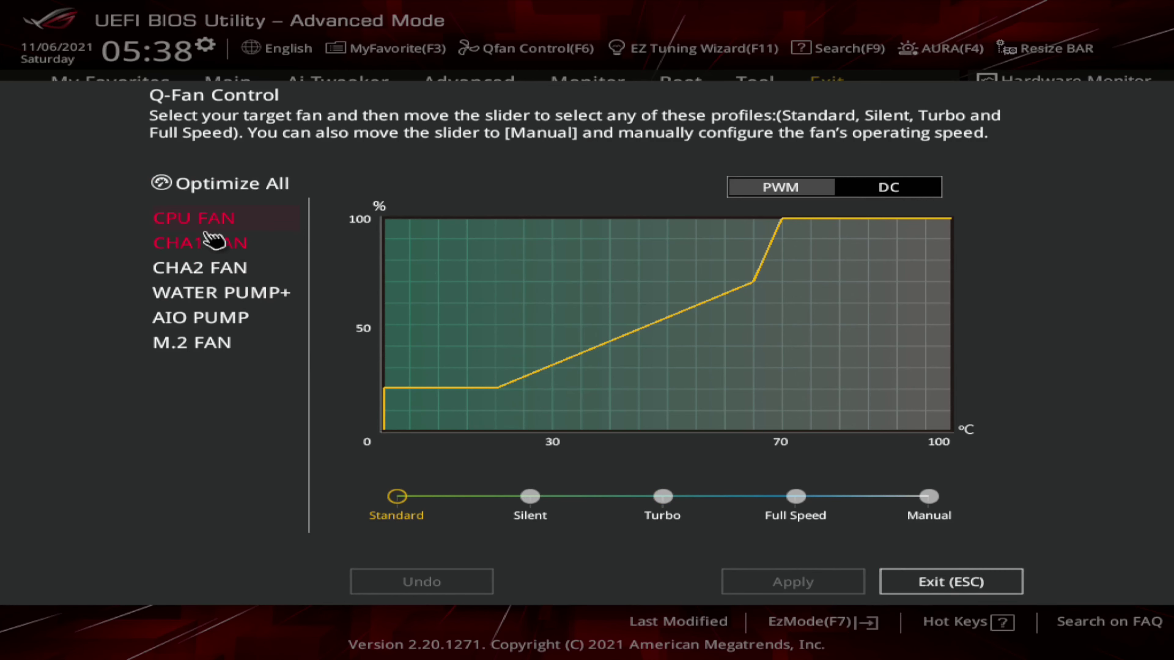
click(213, 240)
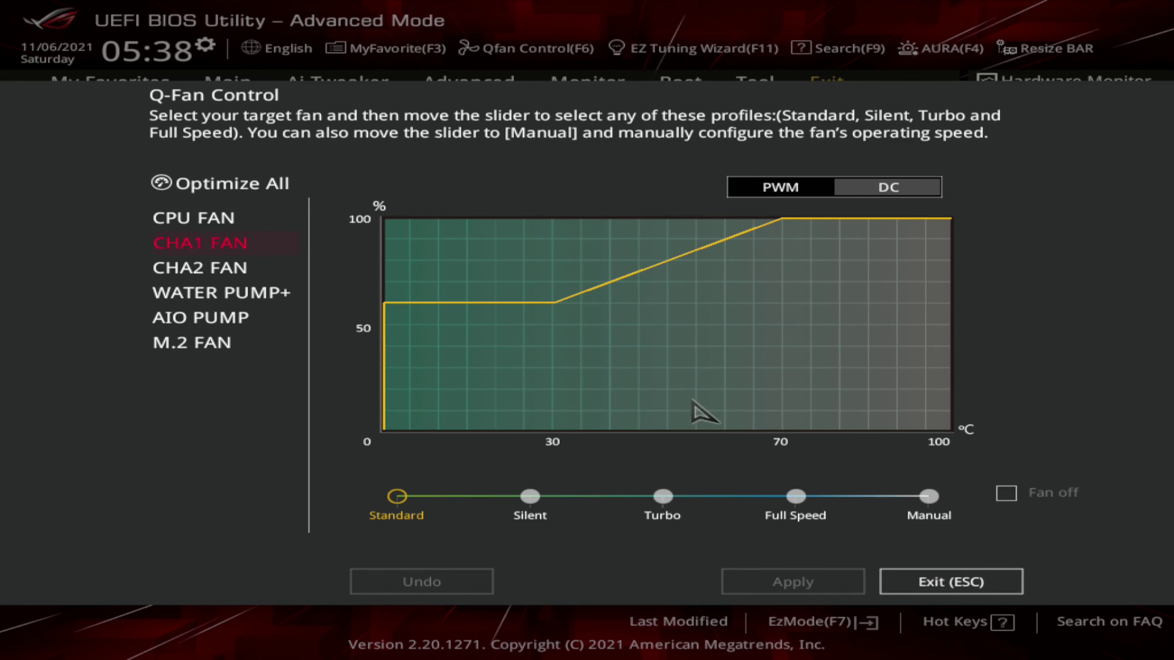
click(246, 222)
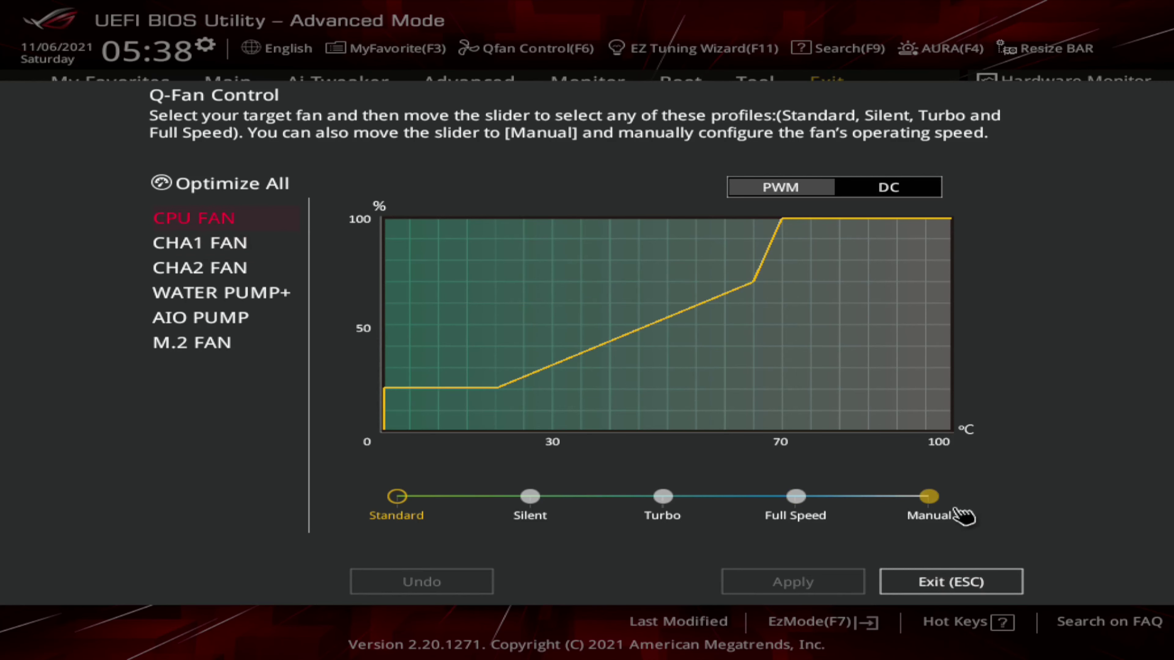
key(Escape)
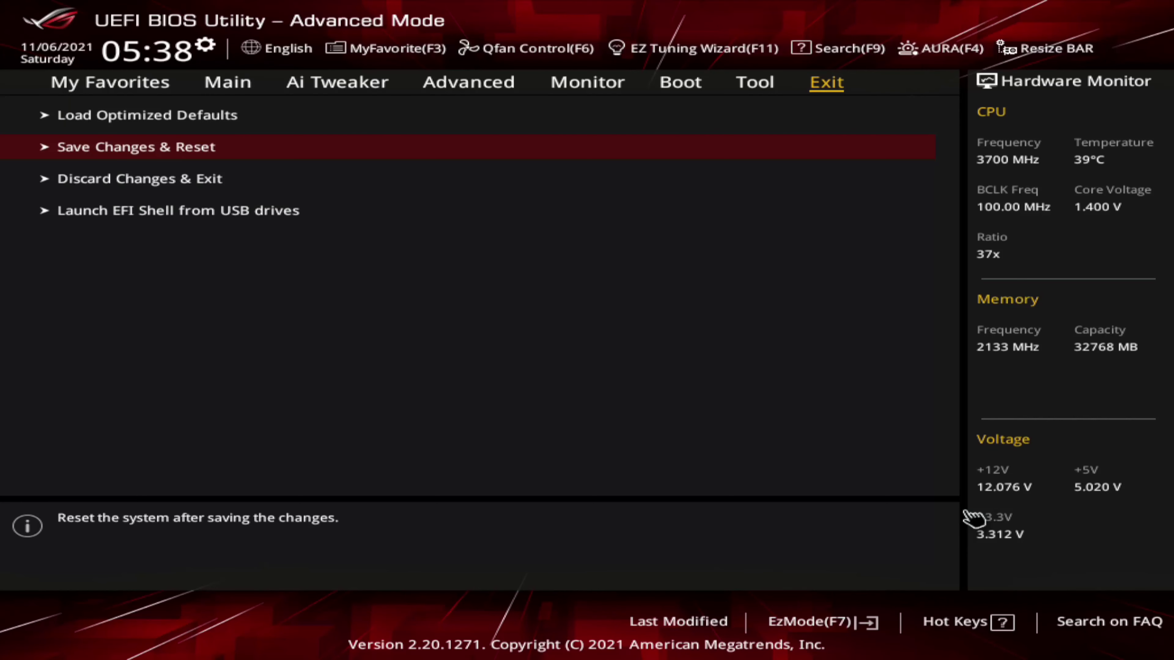
- Save the changed BIOS configuration and reset the system
click(380, 156)
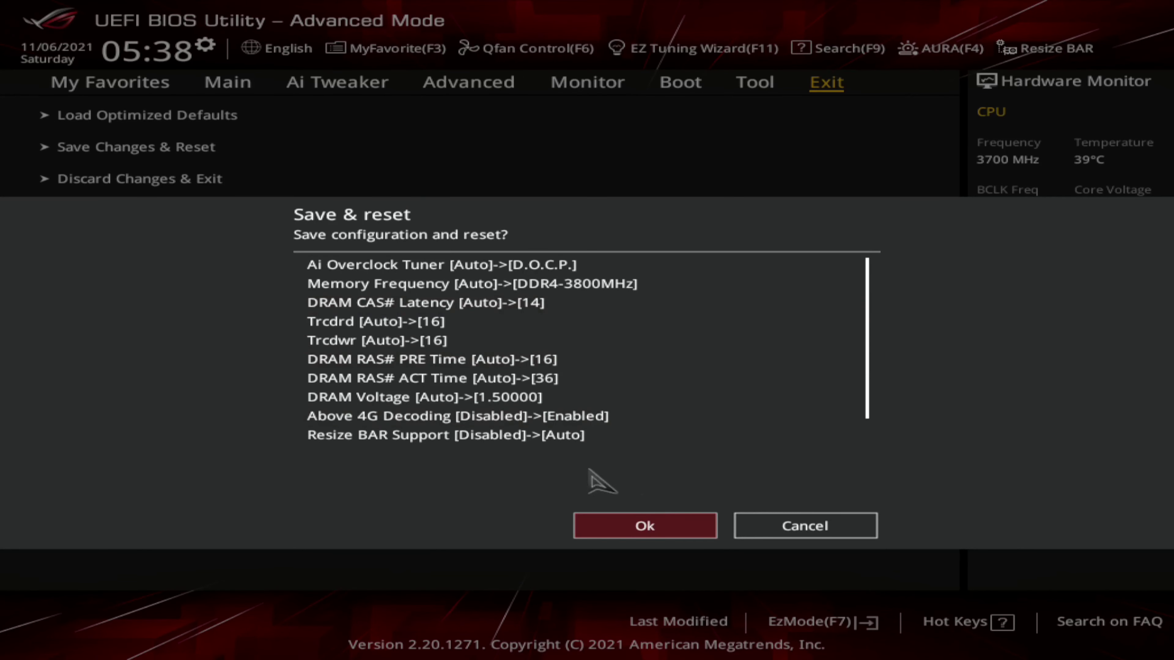
click(670, 533)
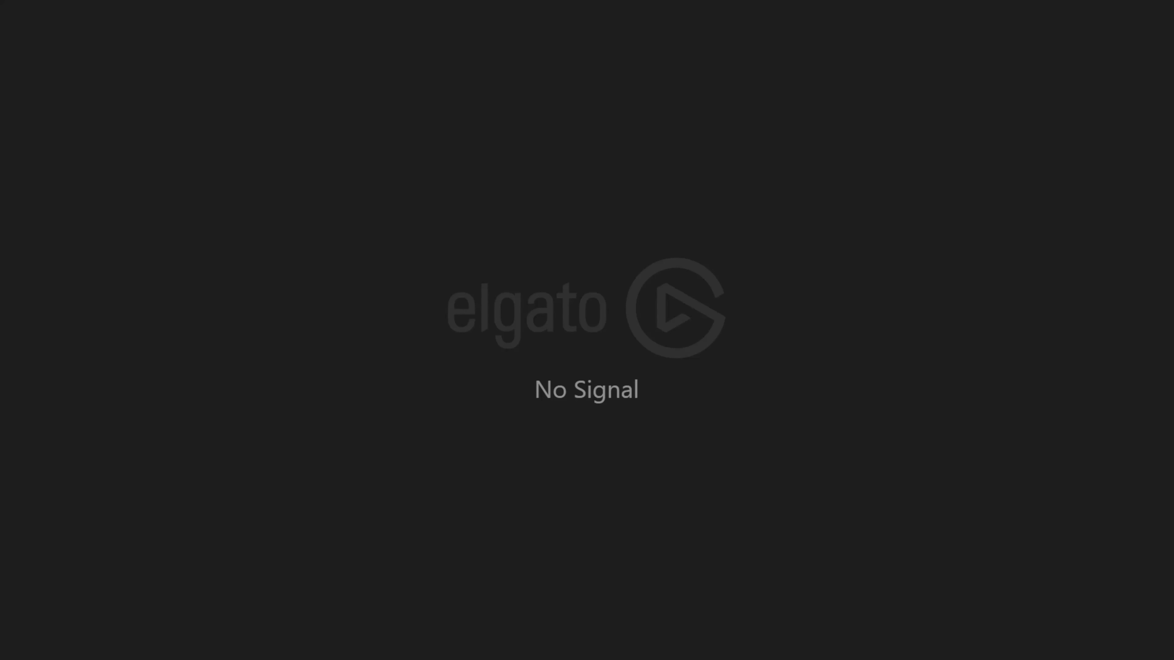